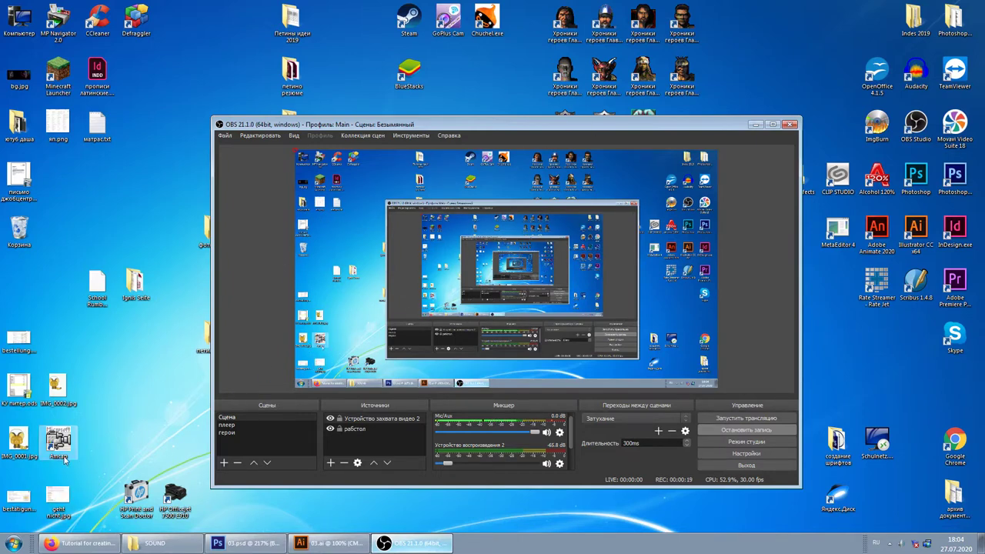
Launch AMCAP, dismiss its preview error, and close its window.
double_click(61, 446)
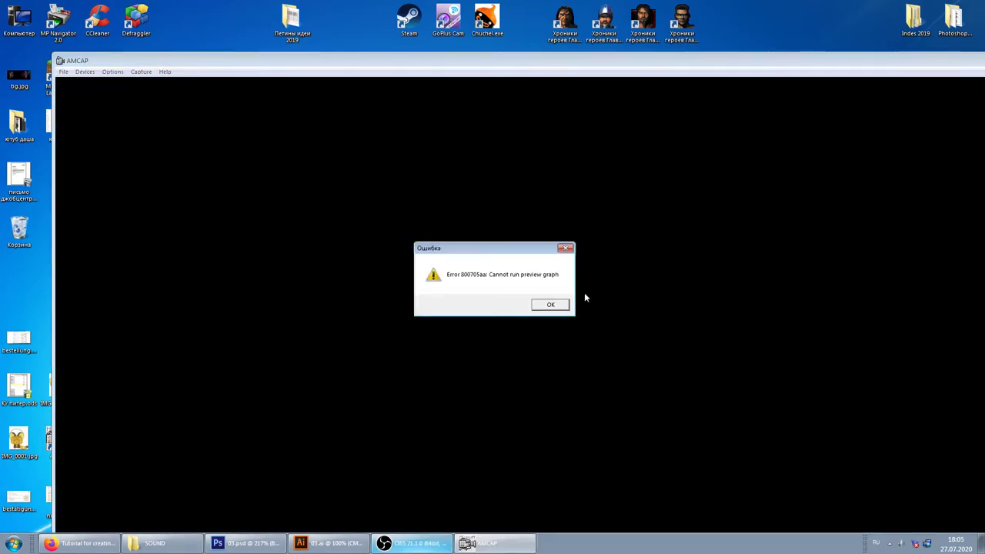
key(Return)
drag(762, 66, 808, 94)
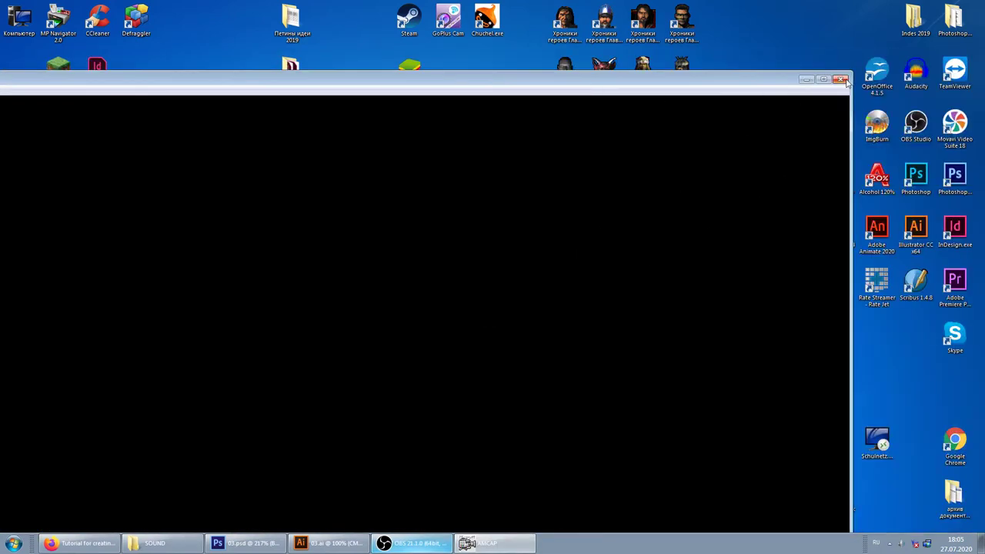
click(840, 80)
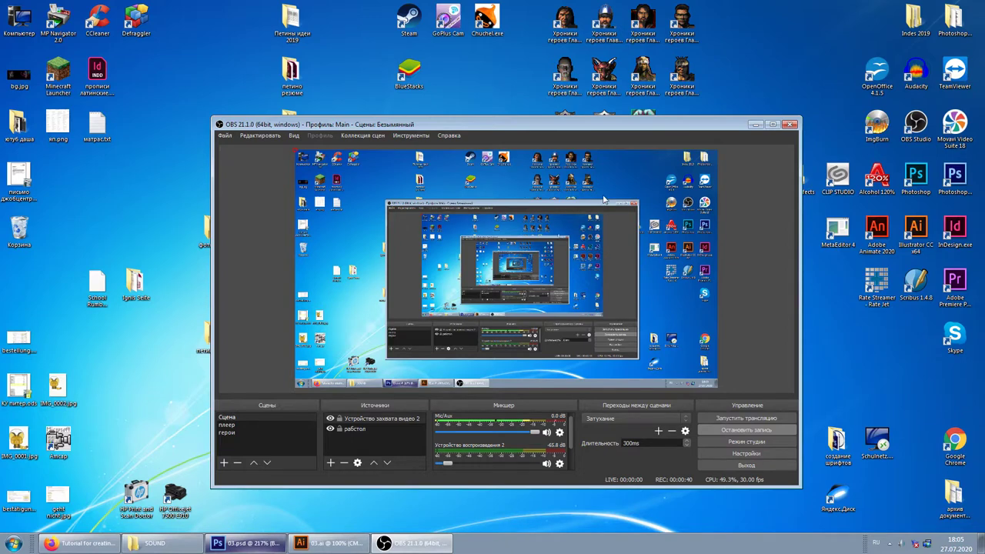
Bring the 03.psd document to the front, zoomed out to show the whole lettering.
click(246, 543)
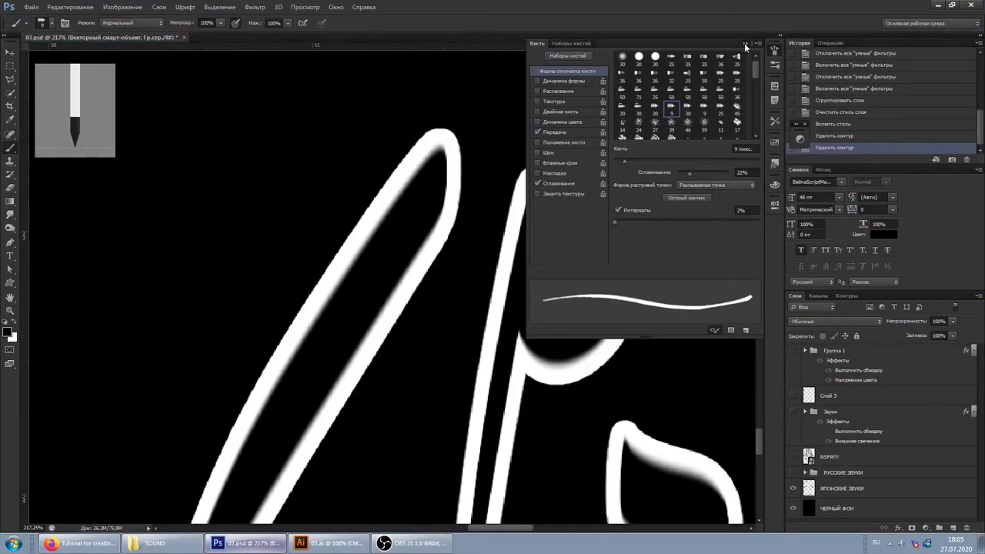
scroll(648, 128, down, 2)
scroll(641, 132, down, 2)
scroll(636, 143, down, 2)
drag(636, 143, 623, 156)
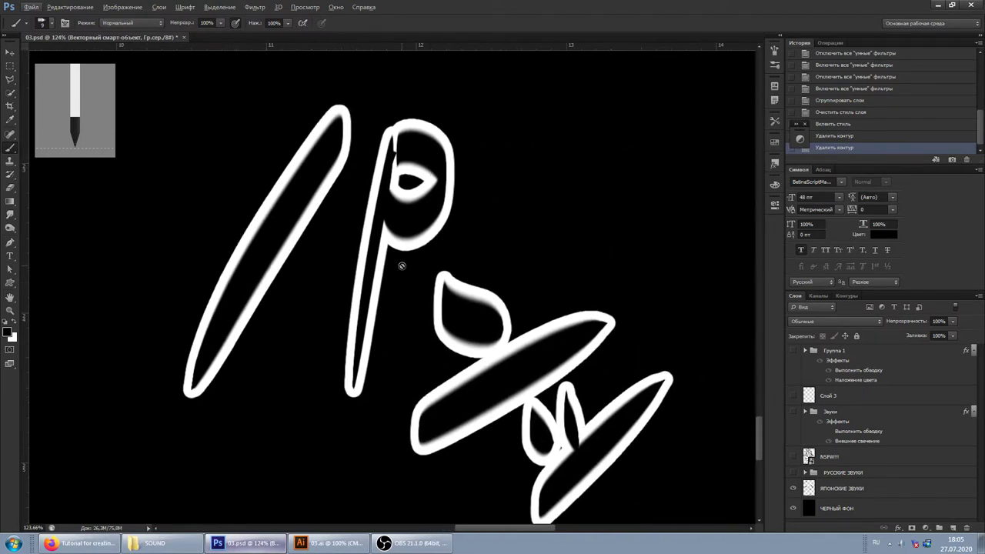
scroll(397, 254, down, 1)
scroll(396, 239, down, 1)
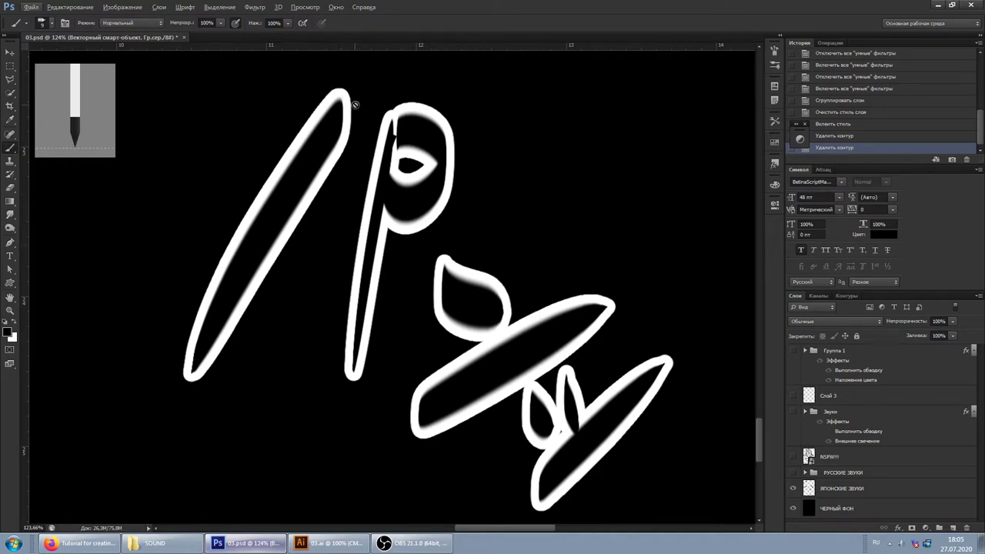
Switch to the Type tool and back to the Brush, then select the Группа 1 layer.
click(10, 256)
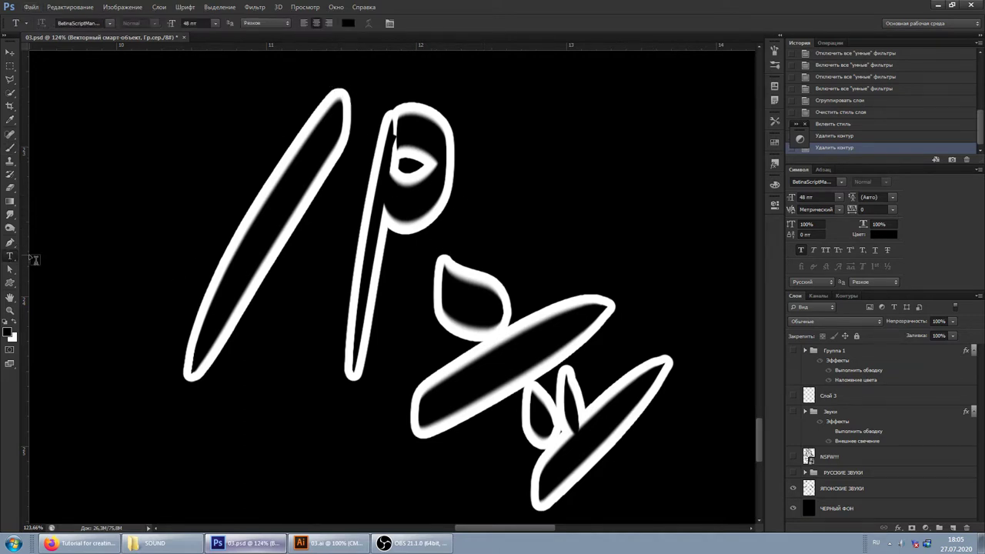
click(10, 148)
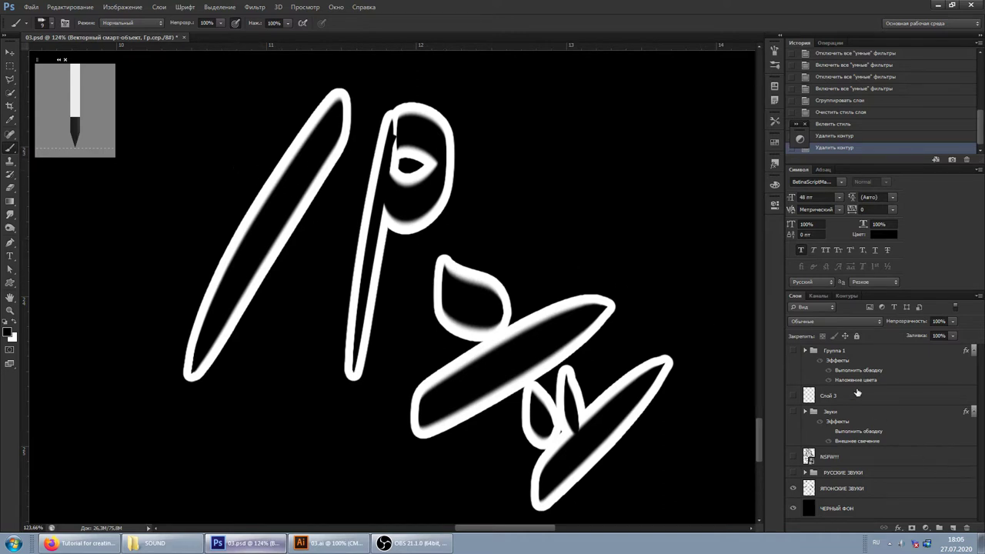
click(843, 354)
Add an empty Слой 4 directly above Слой 3 and zoom in on the lettering.
click(826, 395)
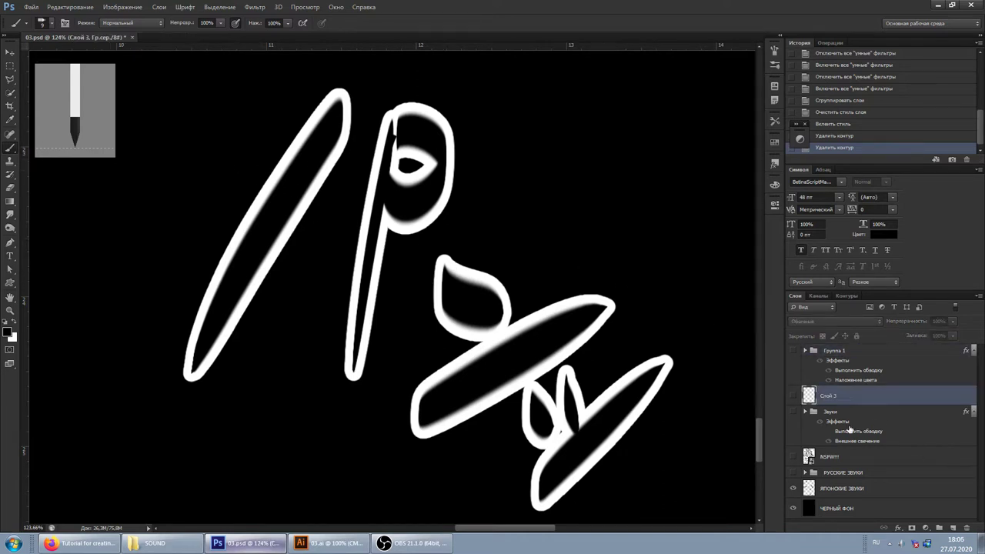
click(953, 528)
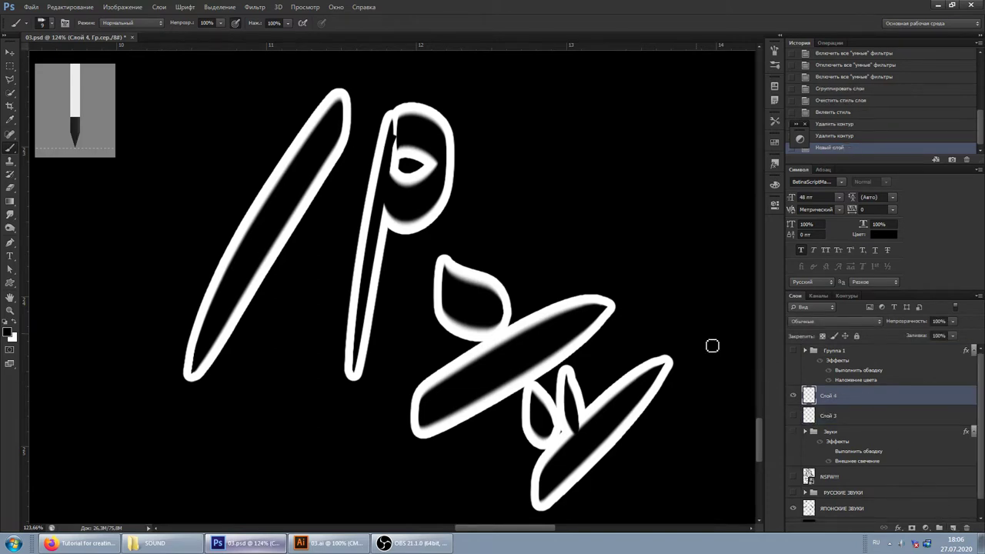
scroll(353, 125, up, 1)
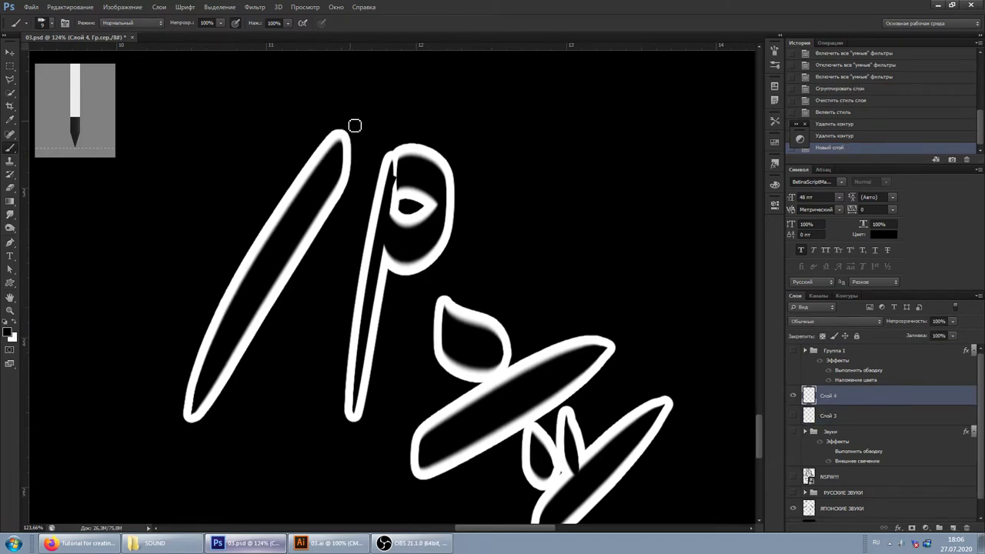
scroll(346, 142, up, 2)
scroll(340, 158, up, 1)
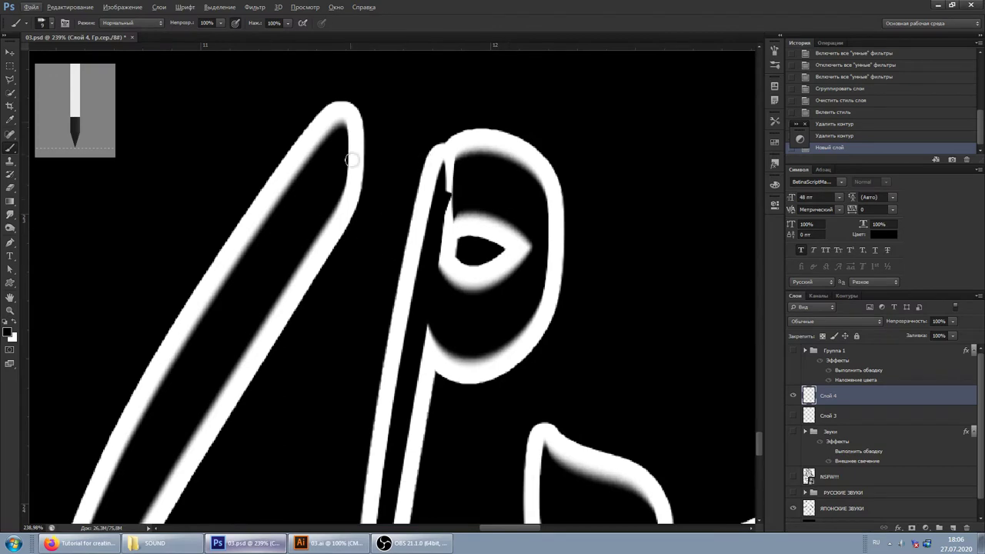
scroll(429, 229, up, 1)
scroll(451, 220, down, 3)
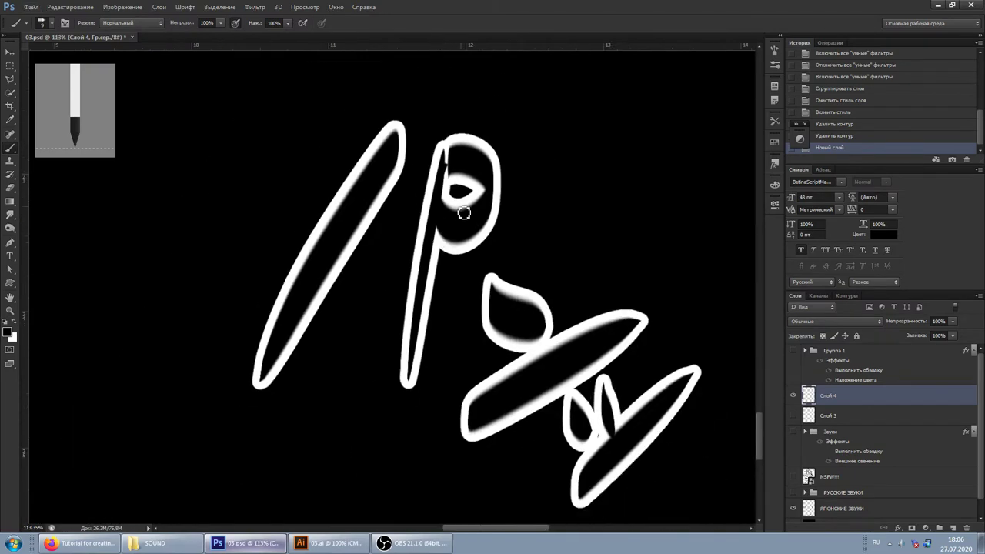
scroll(470, 200, up, 2)
scroll(480, 183, up, 1)
scroll(453, 181, up, 1)
scroll(407, 180, up, 1)
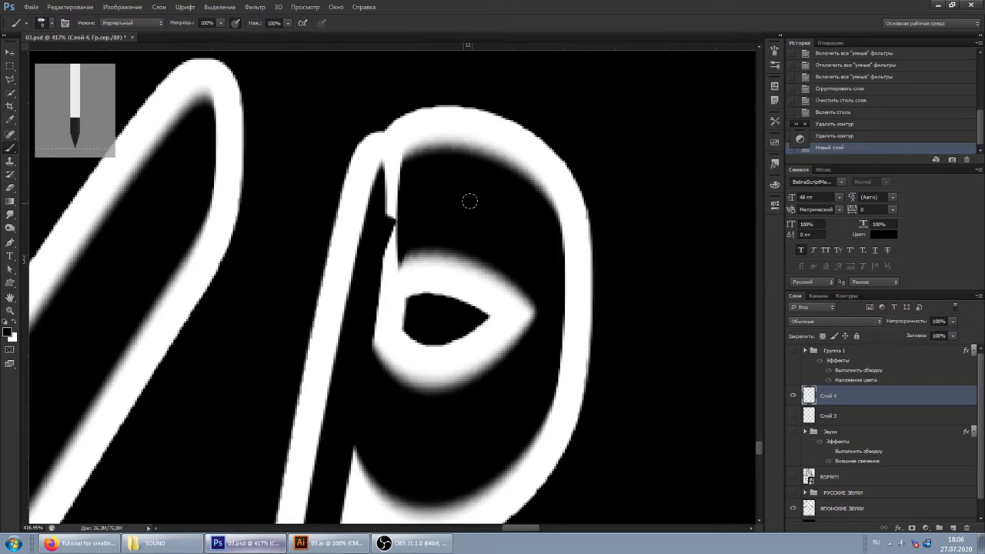
scroll(475, 185, down, 2)
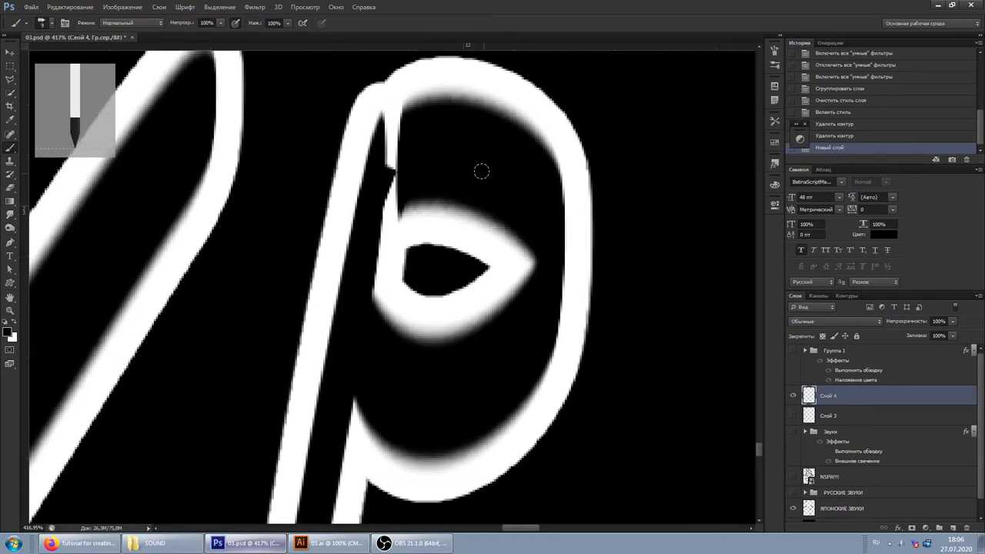
scroll(483, 180, down, 2)
scroll(488, 185, down, 2)
scroll(500, 216, down, 2)
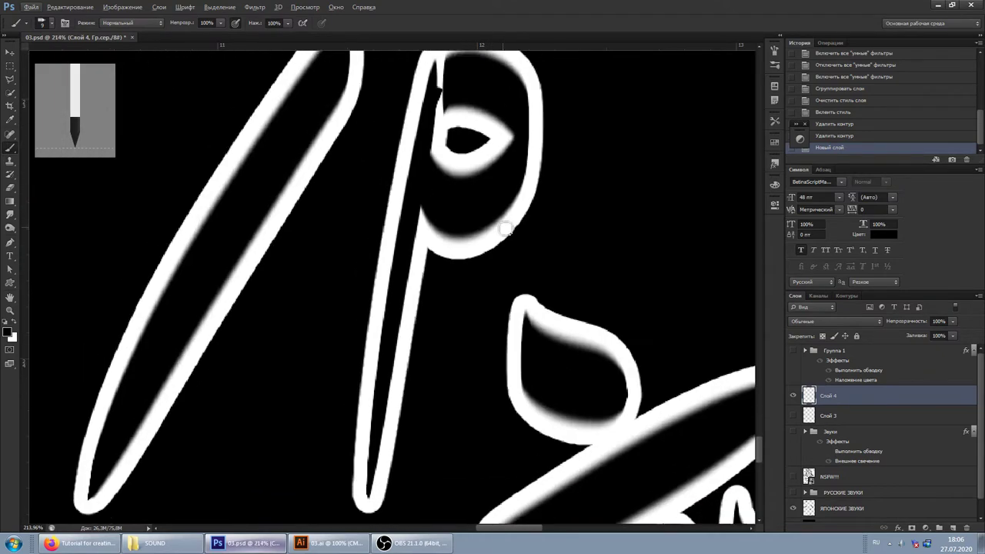
scroll(506, 230, down, 2)
scroll(533, 253, down, 2)
scroll(539, 264, right, 5)
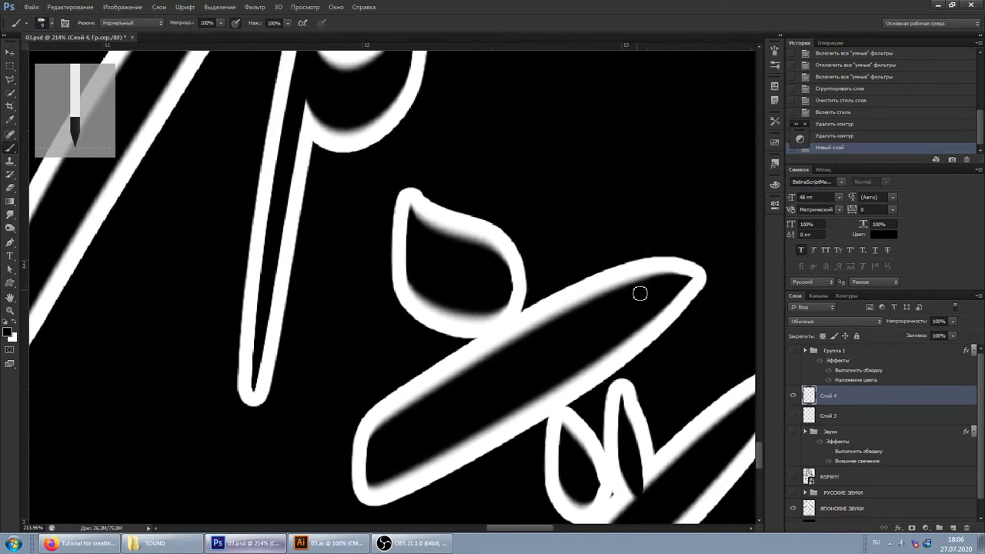
scroll(512, 283, up, 1)
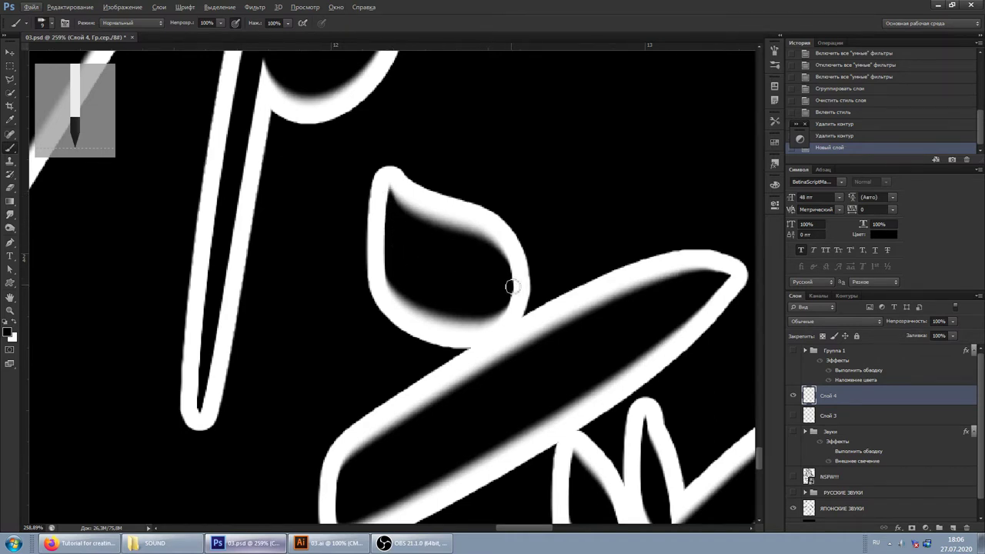
scroll(446, 352, down, 2)
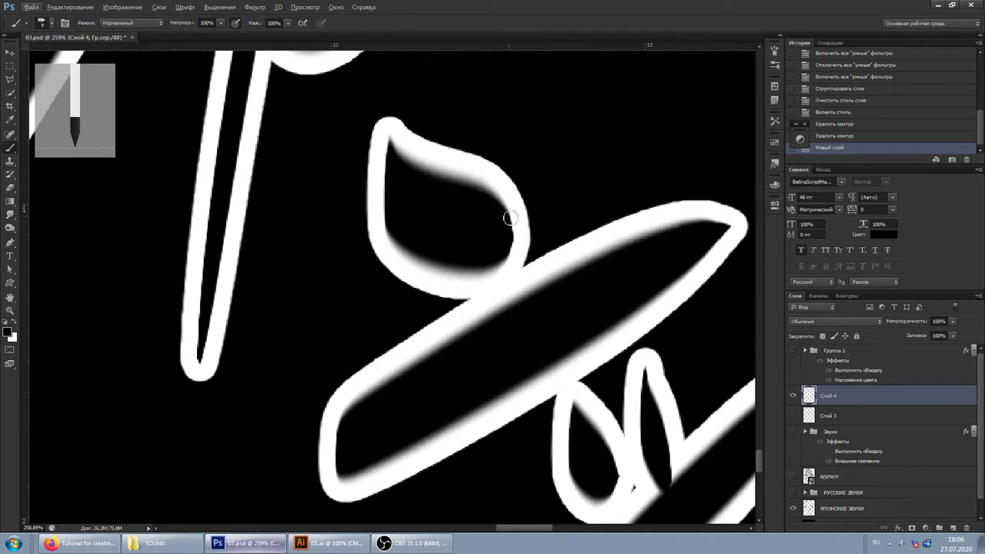
Paint a few black brush dabs on Слой 4 near the leaf.
click(339, 259)
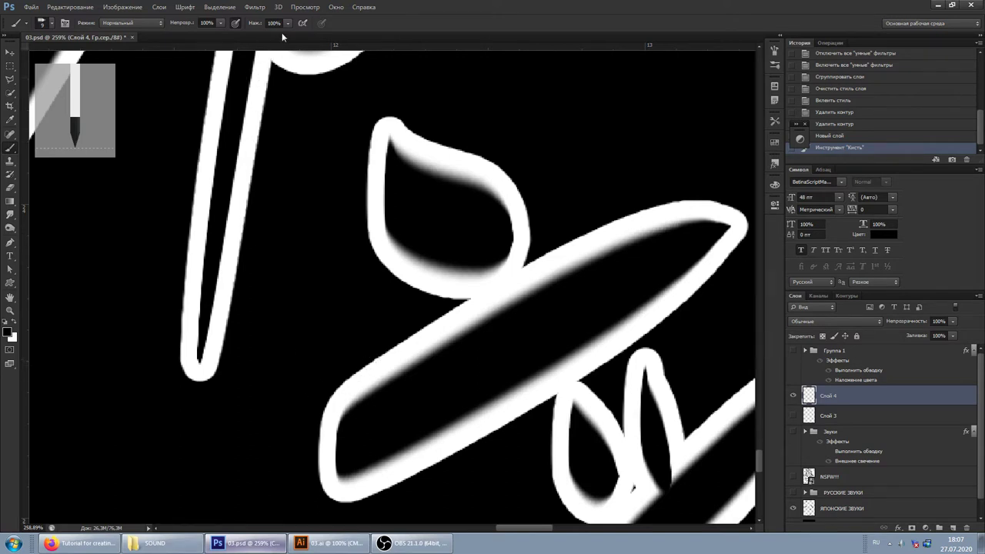
click(363, 313)
click(336, 251)
click(323, 277)
click(306, 303)
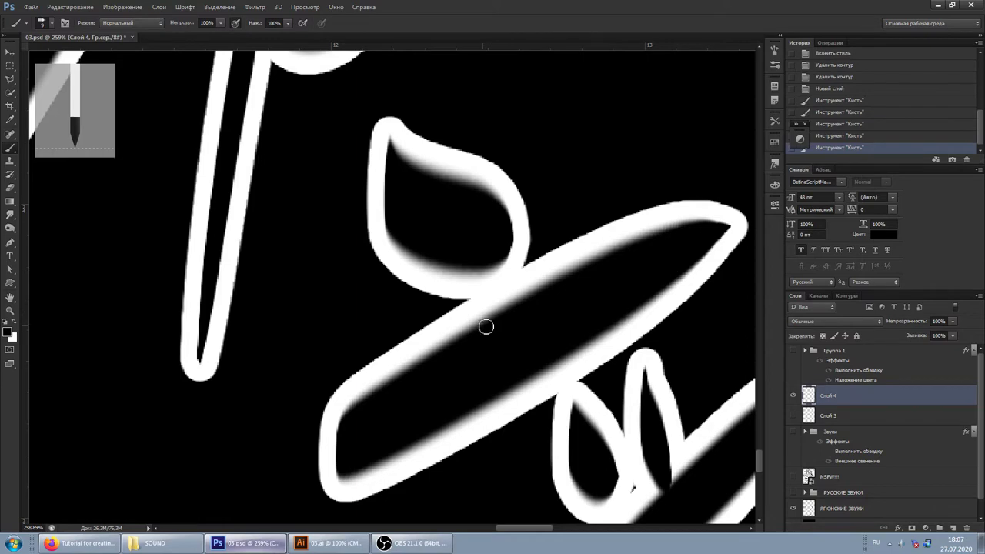
Draw a small black loop where leaf meets banner, plus thin lines along the banner and leaf edges.
drag(485, 327, 477, 359)
drag(468, 297, 538, 288)
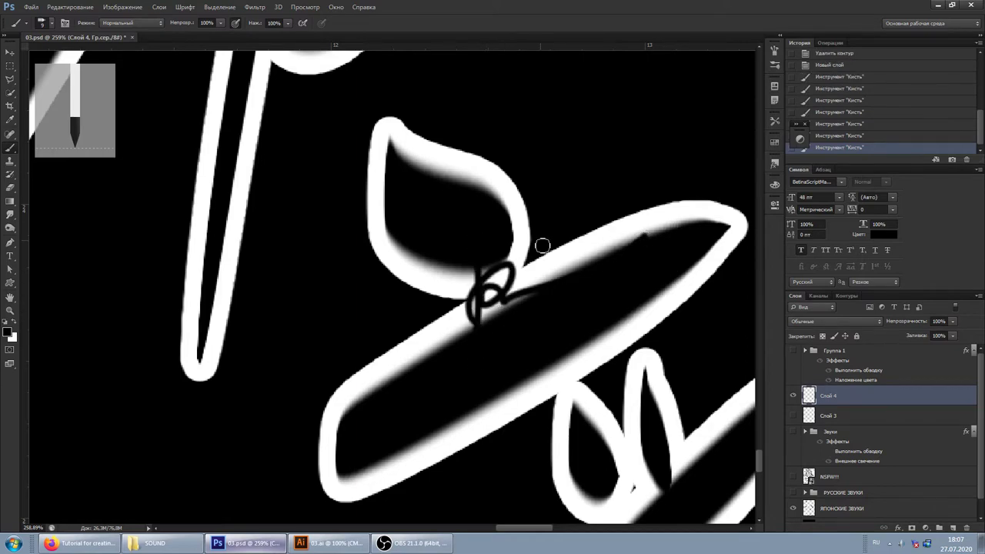
drag(352, 383, 504, 275)
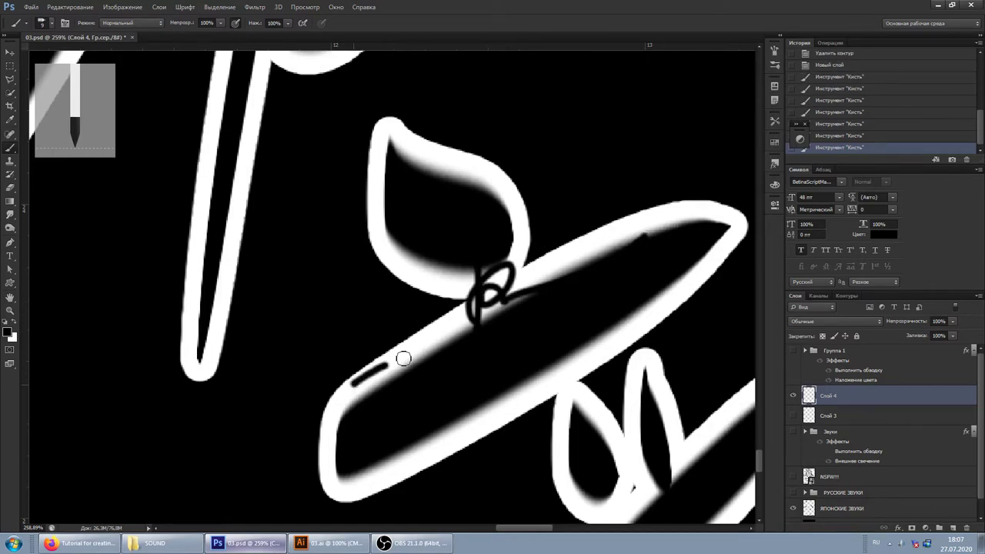
drag(393, 351, 629, 218)
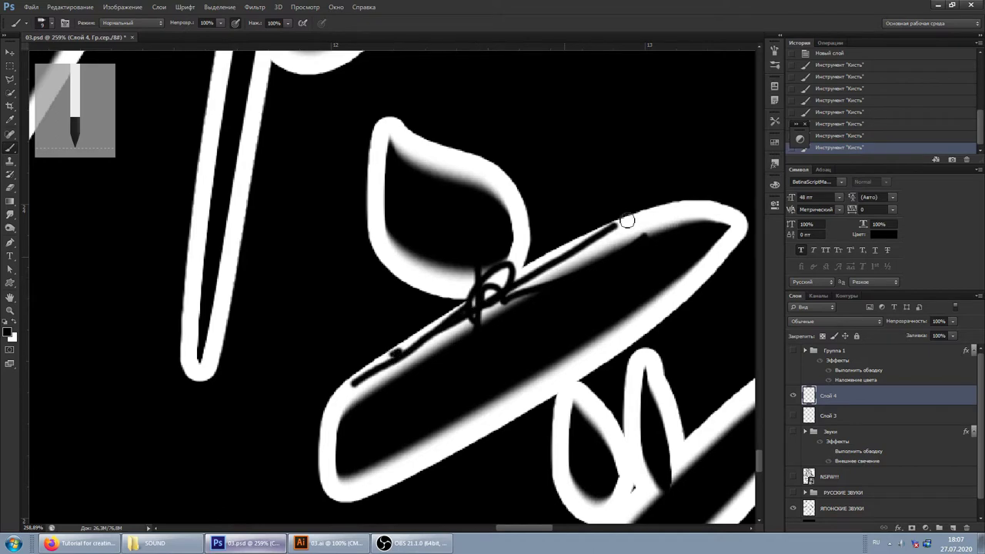
drag(389, 266, 460, 304)
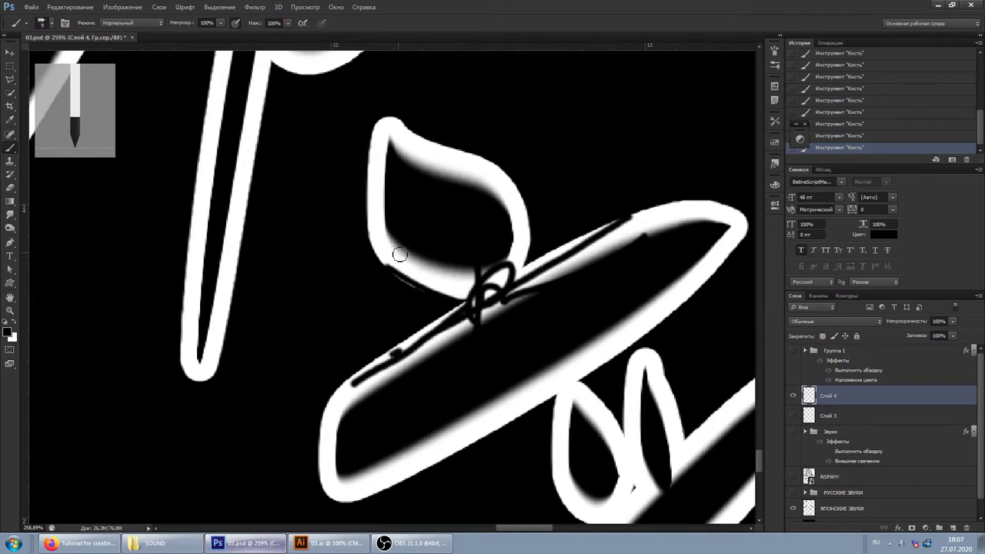
mouse_move(393, 254)
mouse_down()
mouse_move(466, 287)
mouse_move(575, 262)
mouse_move(634, 232)
mouse_up()
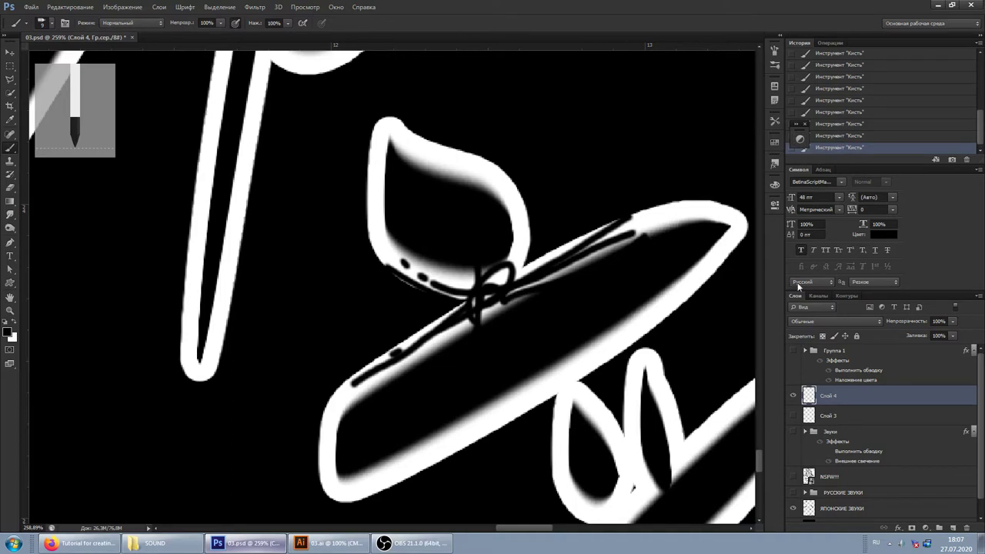
Delete Слой 4 with its test strokes and add a fresh empty layer above Слой 3.
click(966, 529)
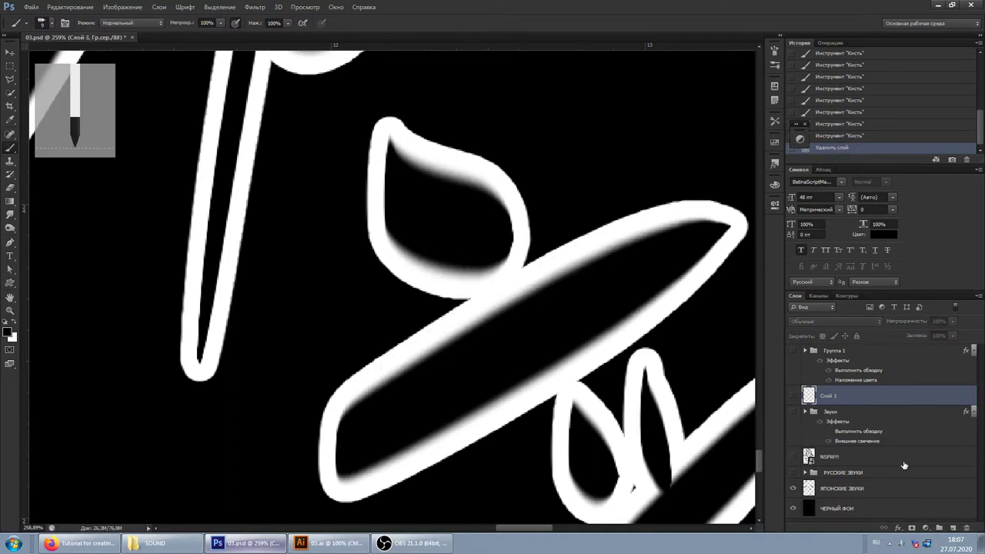
click(948, 528)
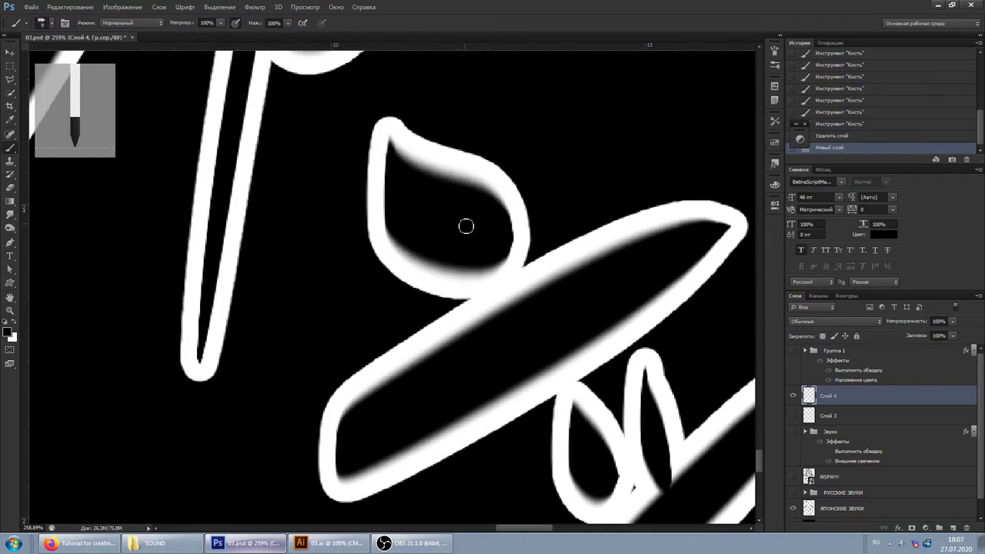
Pick a 30 px round brush tip and flatten it to 20% roundness, undoing a test stroke.
click(774, 53)
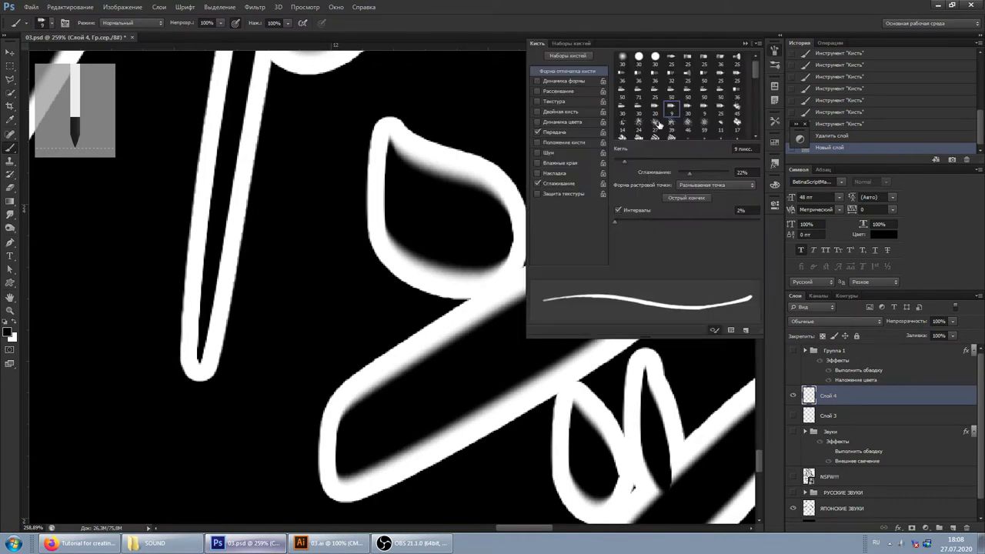
click(638, 58)
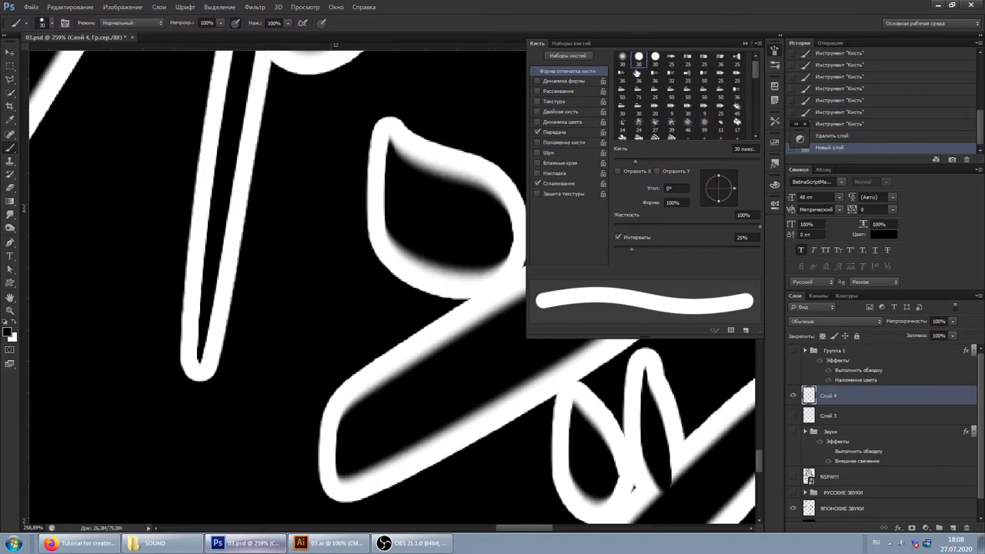
scroll(647, 250, up, 1)
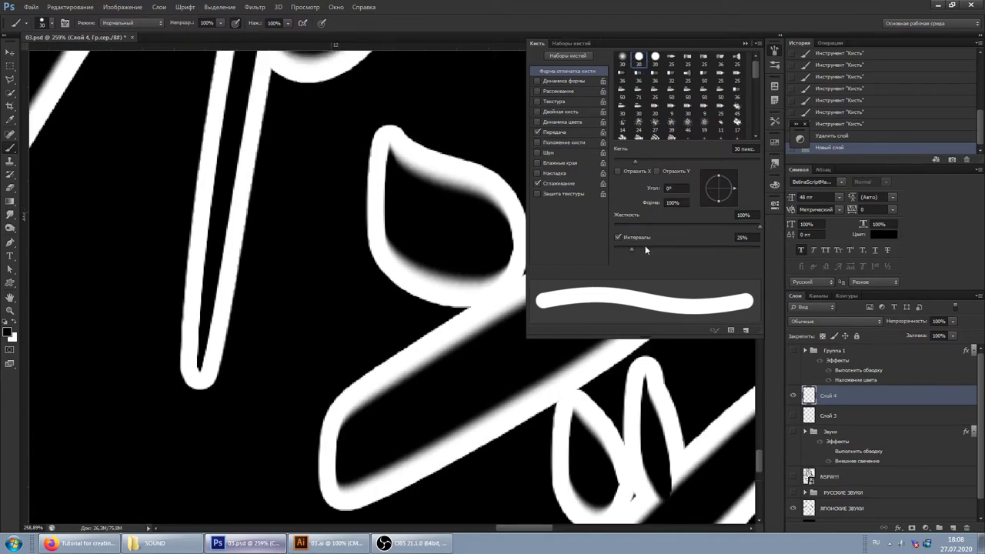
click(687, 202)
text(20)
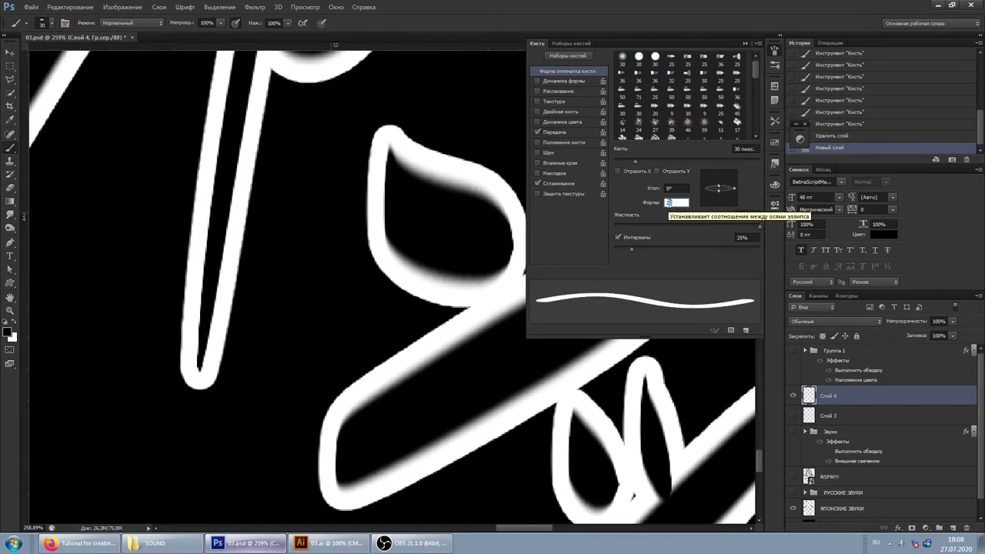
click(649, 188)
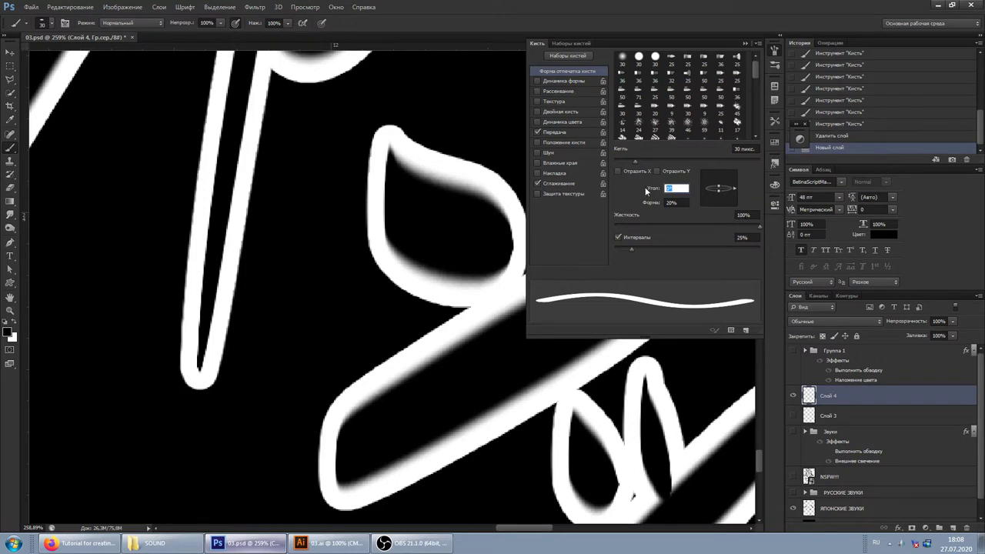
click(382, 242)
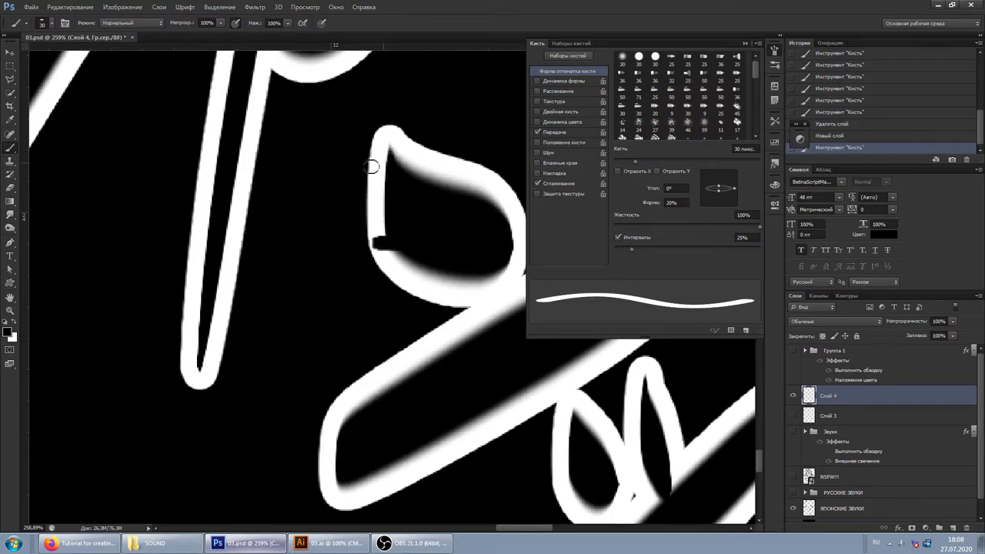
key(ctrl+z)
Set the brush tip angle to 90°, size to 43 px and hardness to about 51%.
click(687, 188)
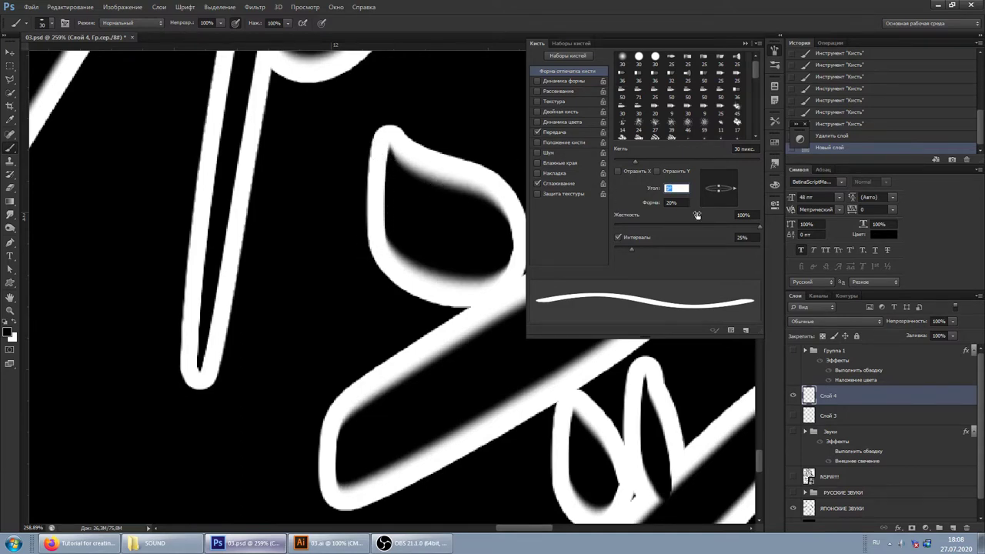
text(90)
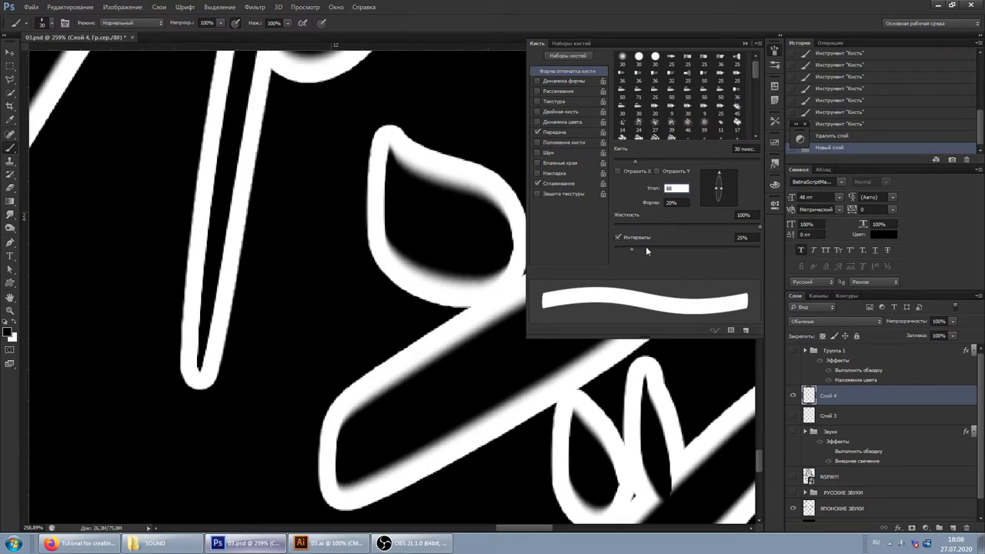
drag(636, 161, 642, 162)
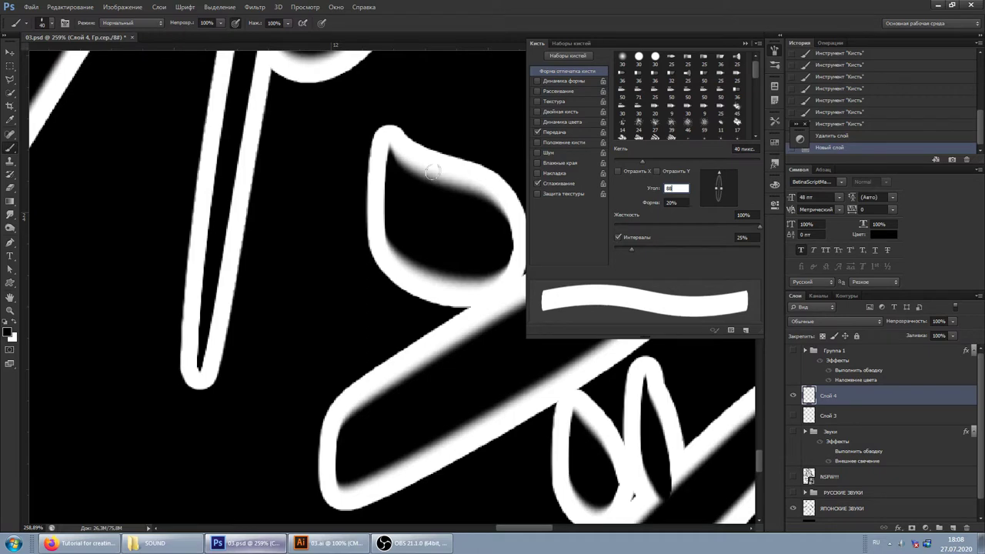
key(Return)
drag(643, 159, 645, 159)
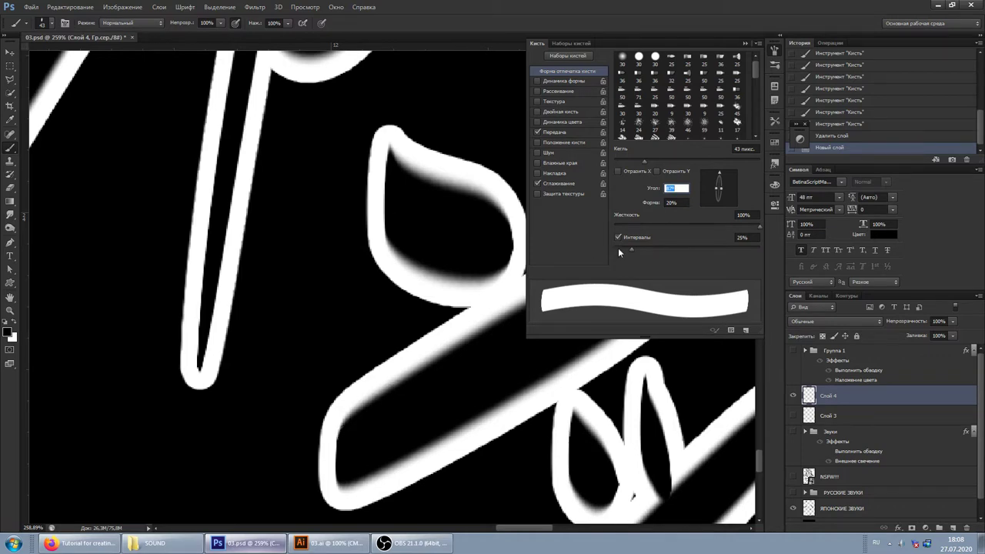
drag(760, 226, 688, 226)
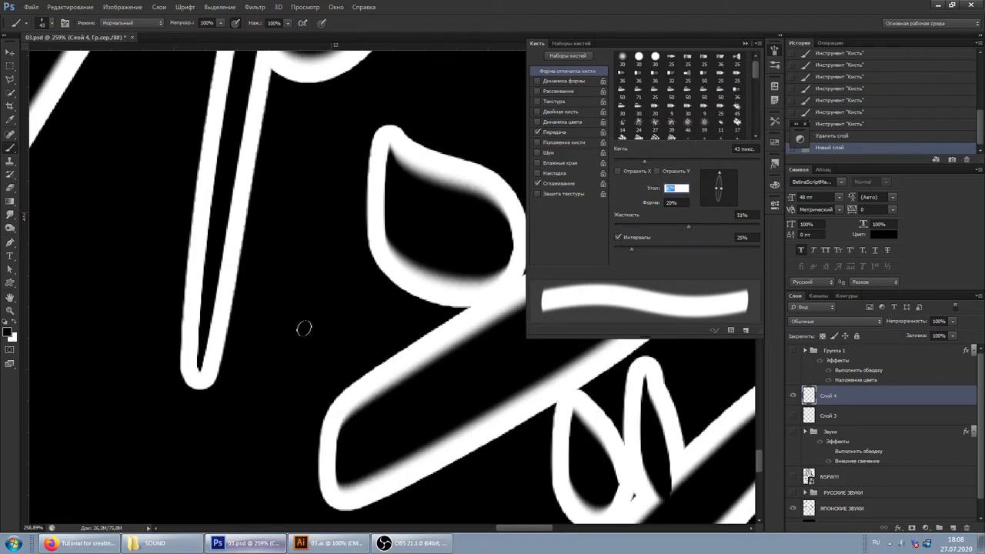
Make white the foreground, paint a test stroke, and raise hardness and dab spacing to 51%.
click(14, 323)
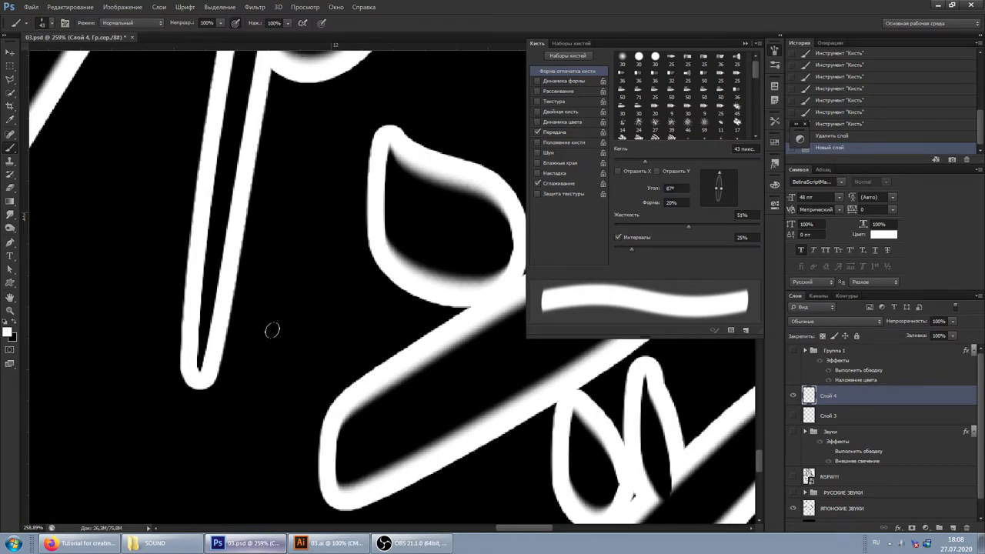
drag(269, 336, 385, 336)
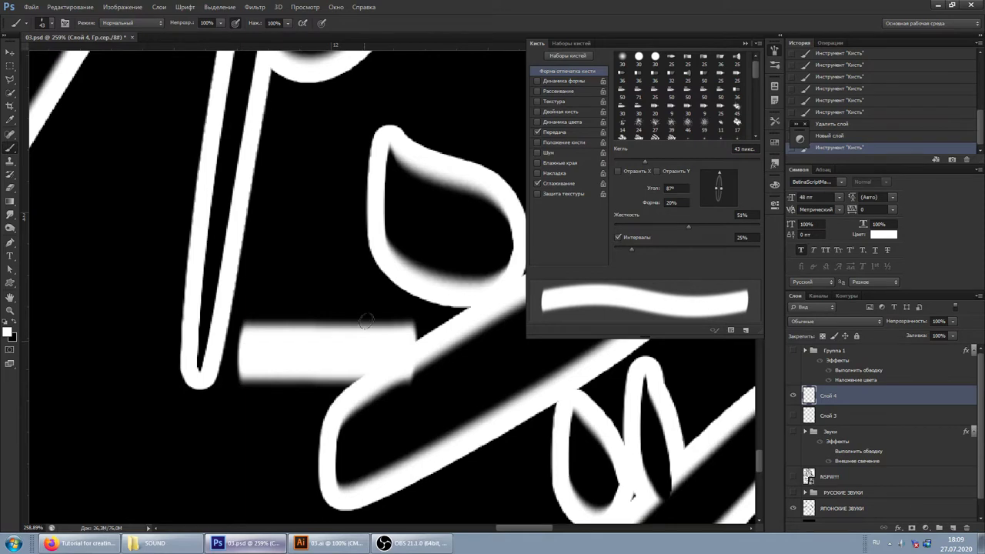
drag(688, 226, 699, 226)
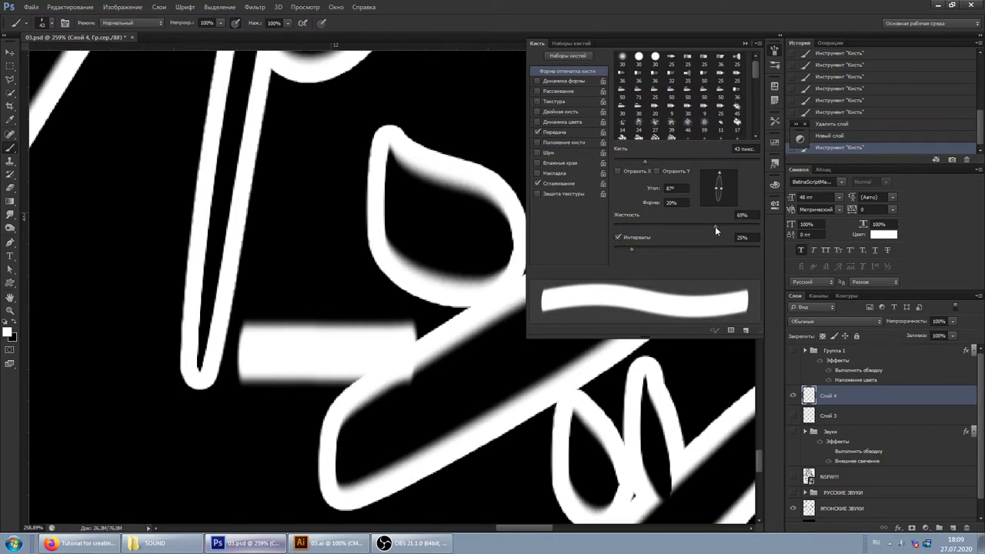
drag(631, 249, 646, 249)
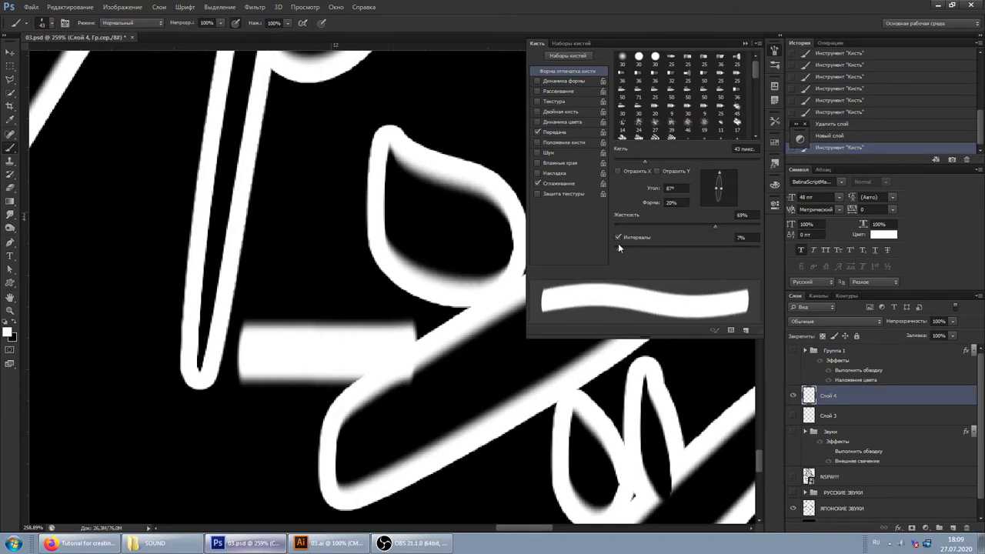
drag(648, 246, 651, 248)
scroll(416, 158, up, 2)
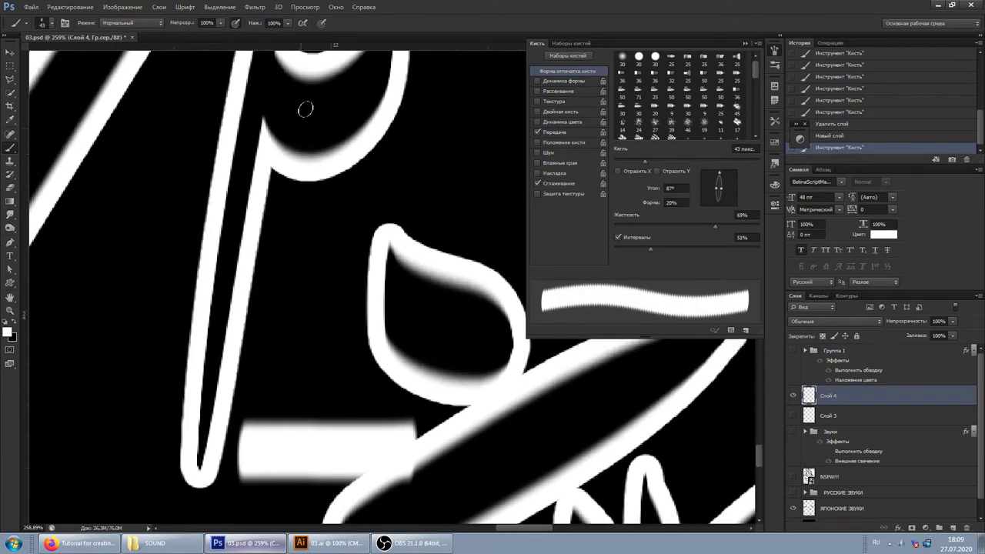
scroll(329, 125, up, 2)
scroll(268, 99, up, 2)
scroll(296, 84, up, 2)
scroll(298, 80, down, 1)
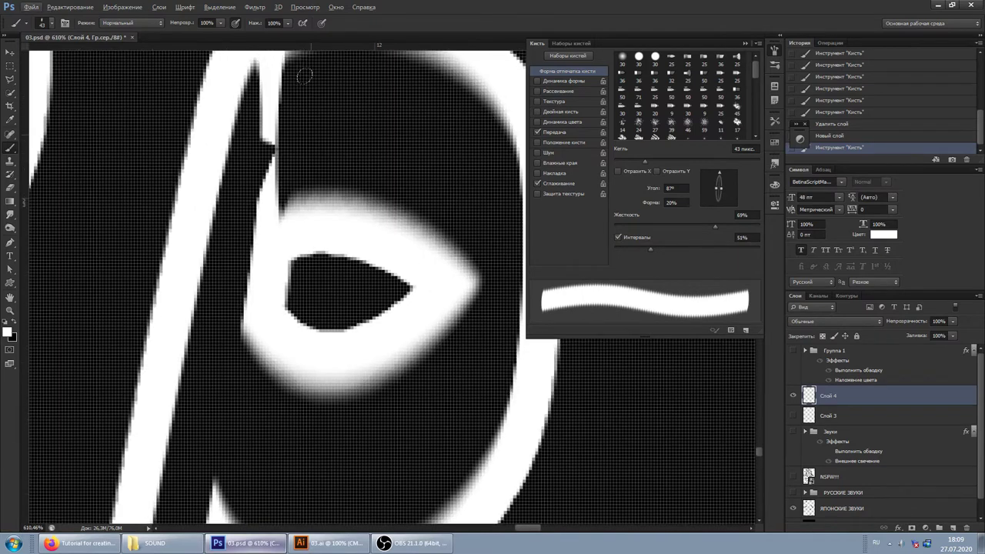
scroll(303, 108, down, 1)
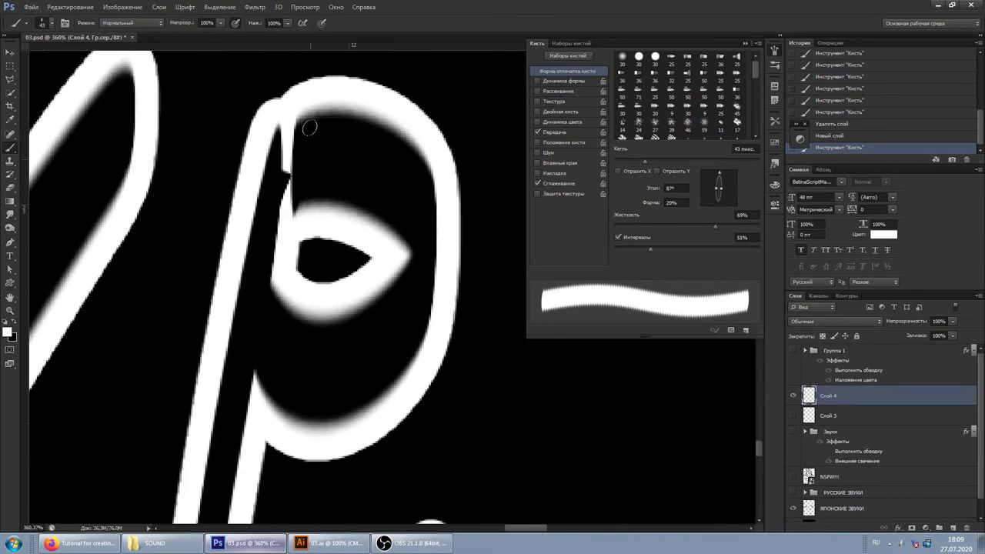
Paint five vertical white streaks inside the р loop and white blocks beside and below it.
drag(310, 127, 310, 194)
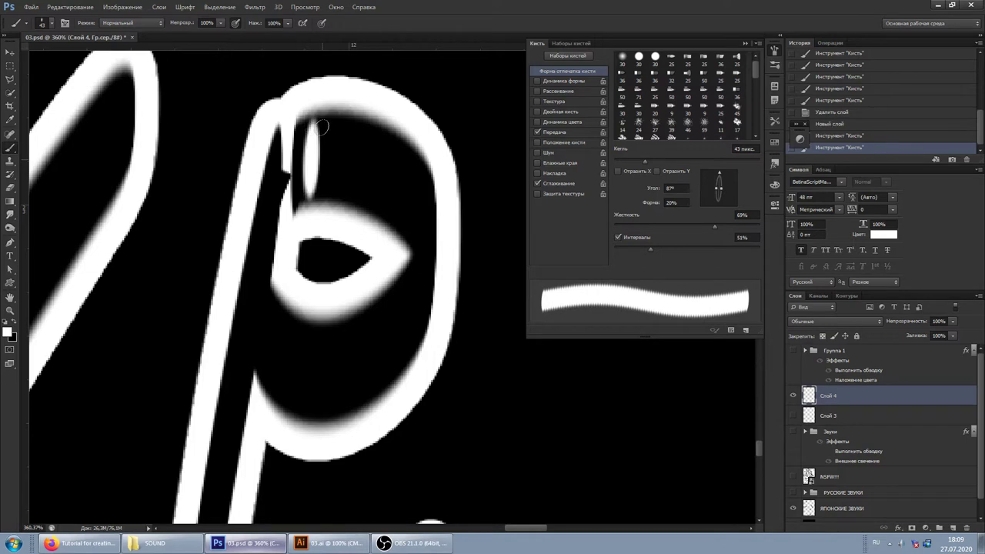
drag(325, 125, 323, 193)
drag(336, 126, 336, 194)
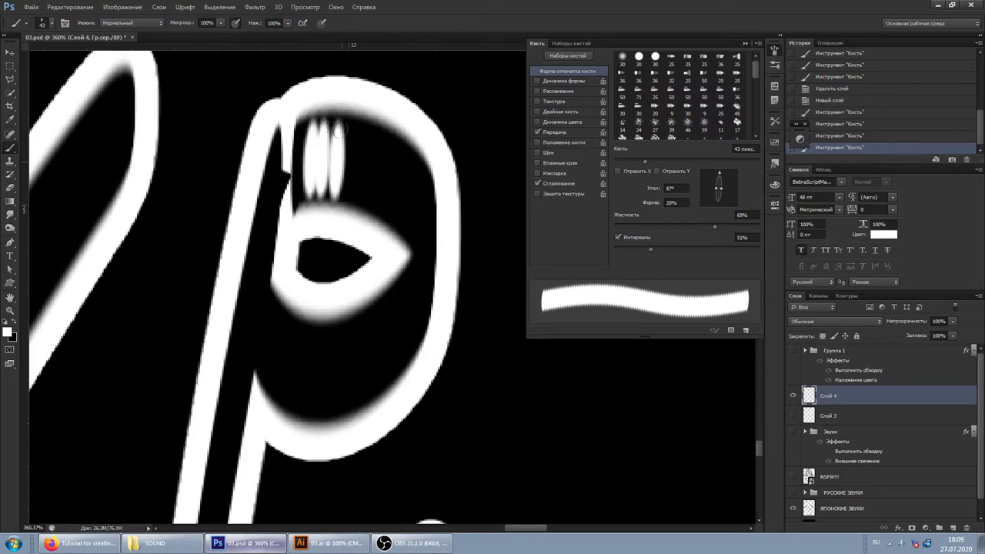
drag(350, 126, 350, 193)
drag(363, 126, 363, 198)
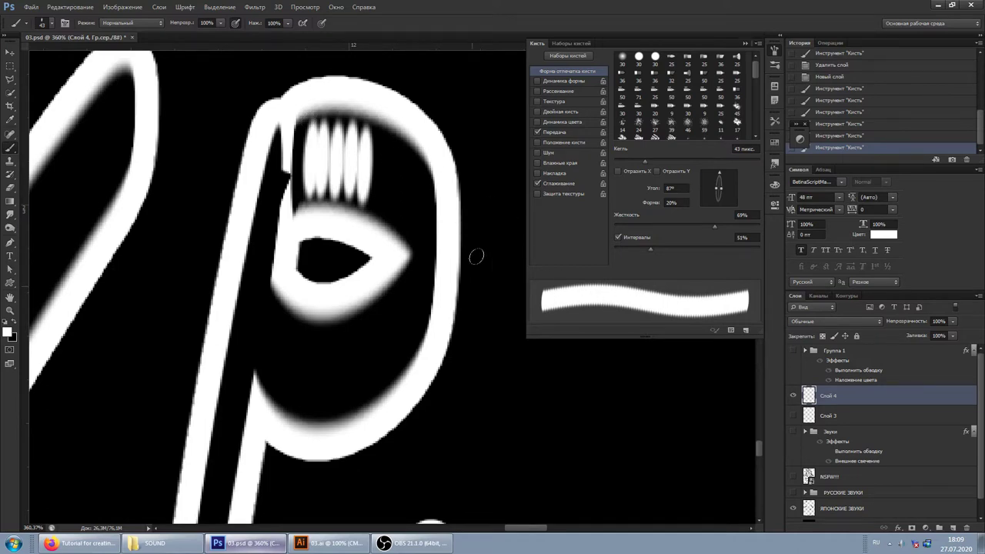
drag(306, 303, 469, 265)
drag(354, 400, 354, 485)
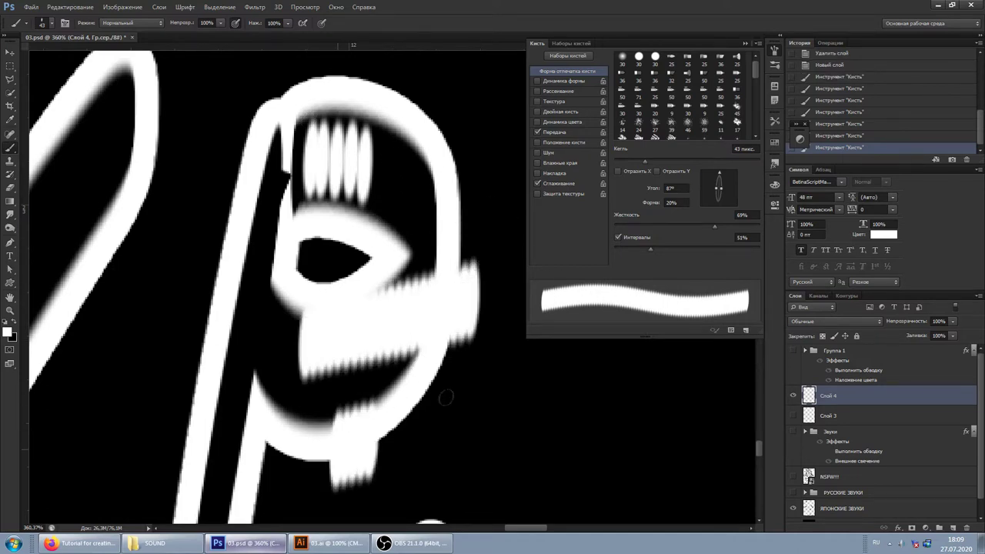
drag(445, 397, 442, 466)
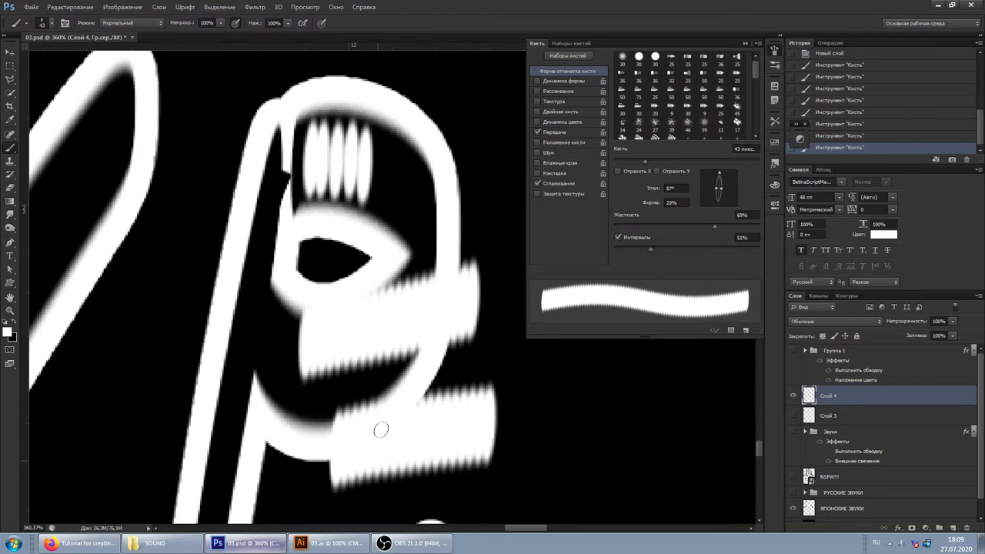
Lower dab spacing to 30% then 17% and paint smoother white strokes to the right.
drag(639, 250, 635, 248)
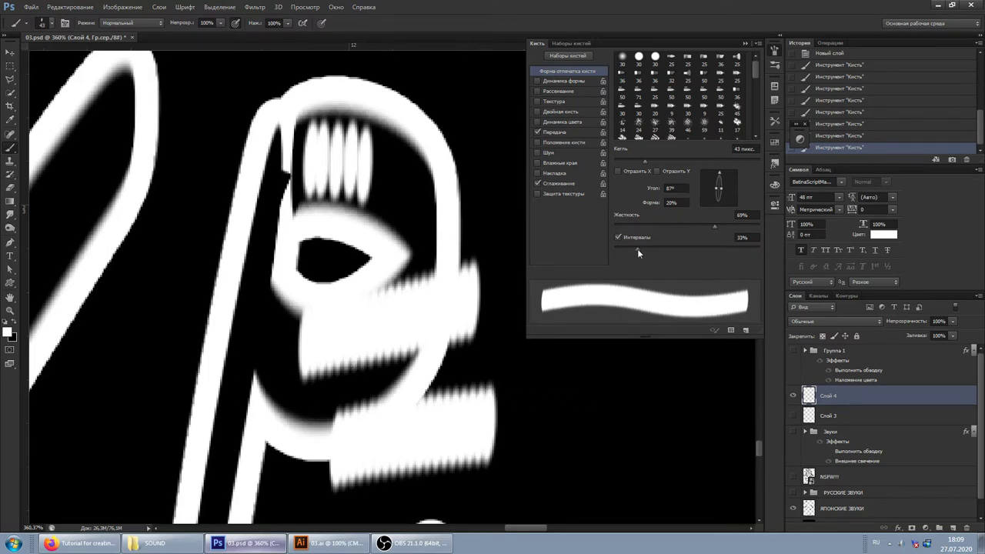
drag(521, 396, 642, 396)
click(642, 374)
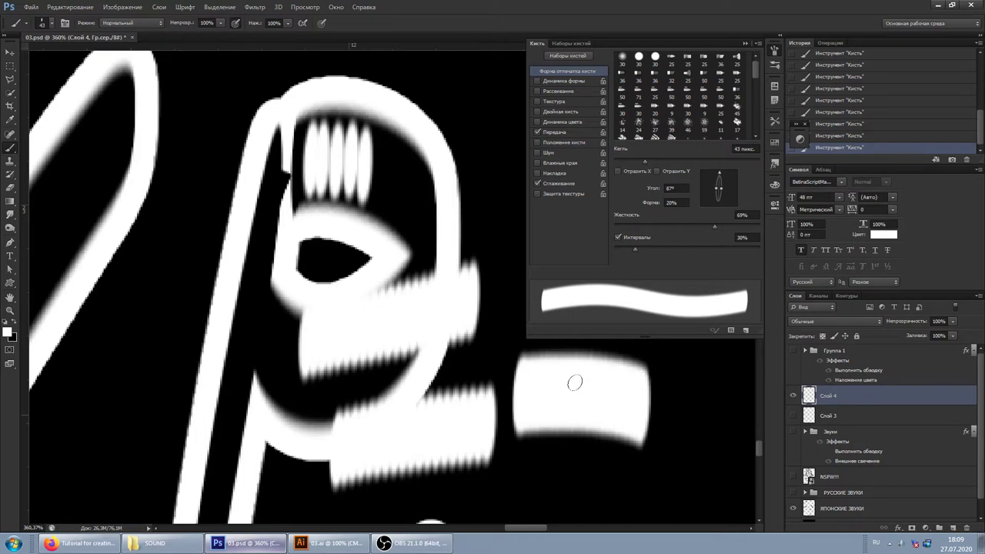
drag(629, 250, 624, 249)
mouse_move(523, 396)
mouse_down()
mouse_move(666, 429)
mouse_move(538, 433)
mouse_move(651, 413)
mouse_up()
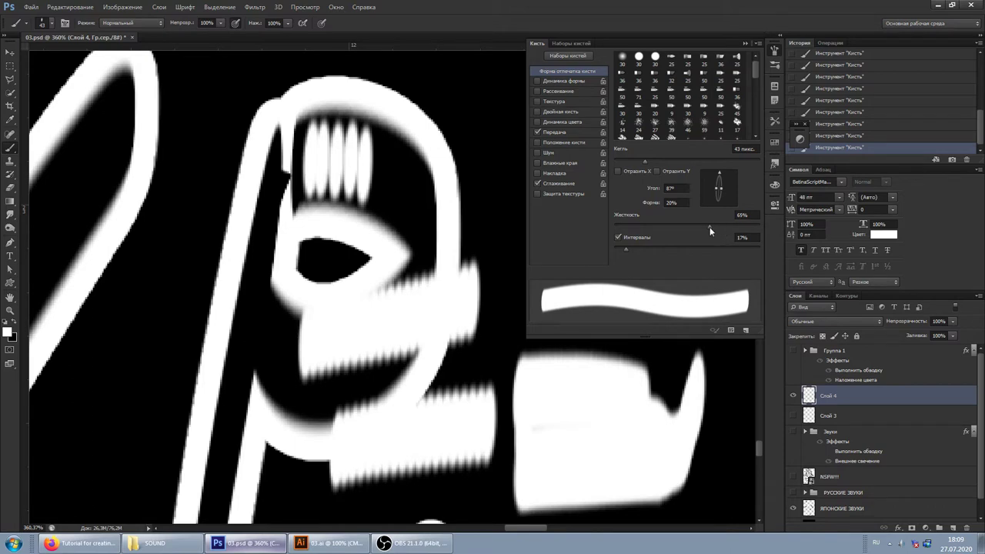
mouse_move(504, 362)
mouse_down()
mouse_move(497, 454)
mouse_move(616, 361)
mouse_up()
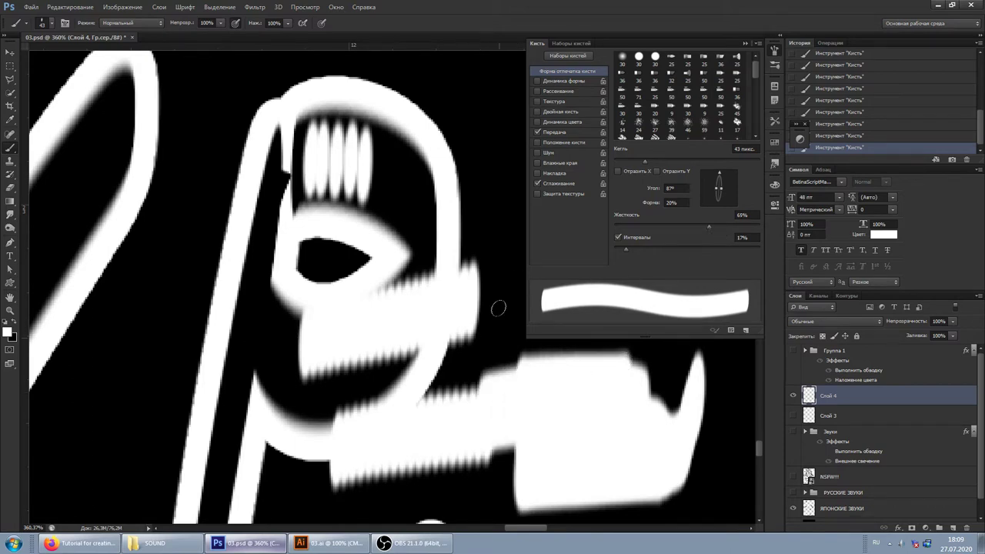
drag(487, 169, 493, 252)
drag(476, 130, 509, 358)
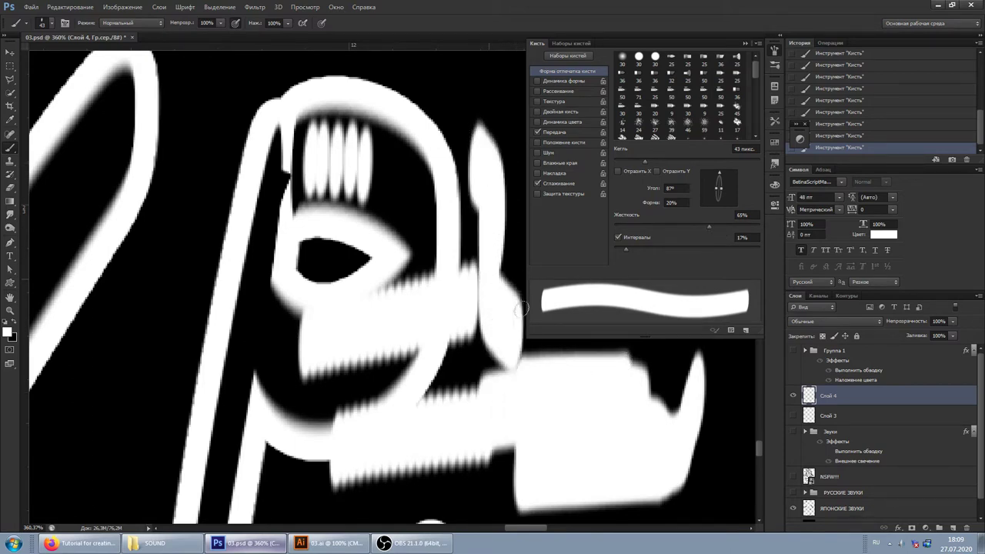
Discard the painted strokes, leaving a fresh empty Слой 4.
scroll(415, 319, down, 2)
scroll(416, 319, down, 2)
scroll(415, 319, down, 2)
scroll(346, 292, down, 1)
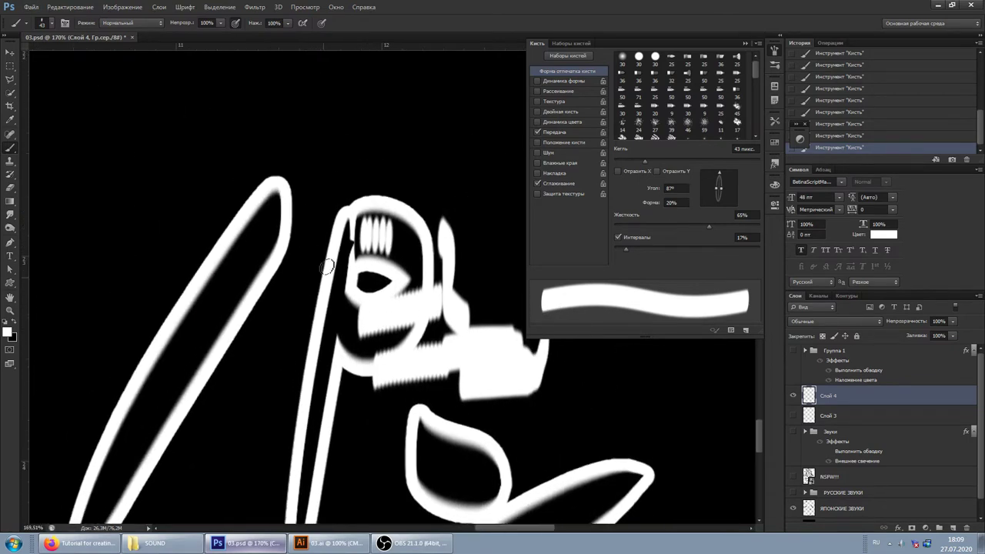
scroll(235, 213, down, 1)
scroll(235, 214, left, 1)
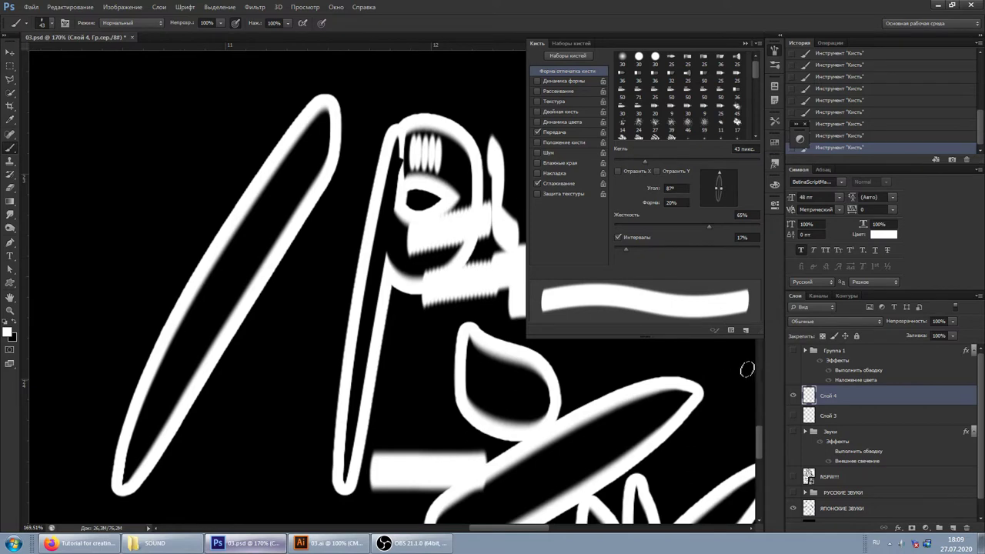
click(966, 528)
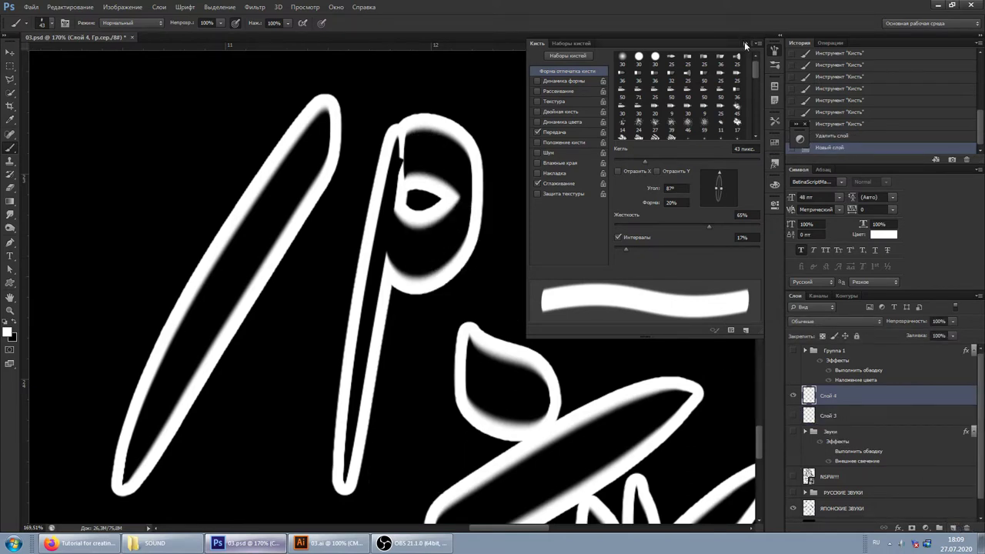
Close the brush settings panel and paint a white test stroke inside the lower diagonal shape.
click(745, 46)
scroll(292, 215, down, 1)
scroll(293, 197, up, 1)
scroll(307, 188, up, 1)
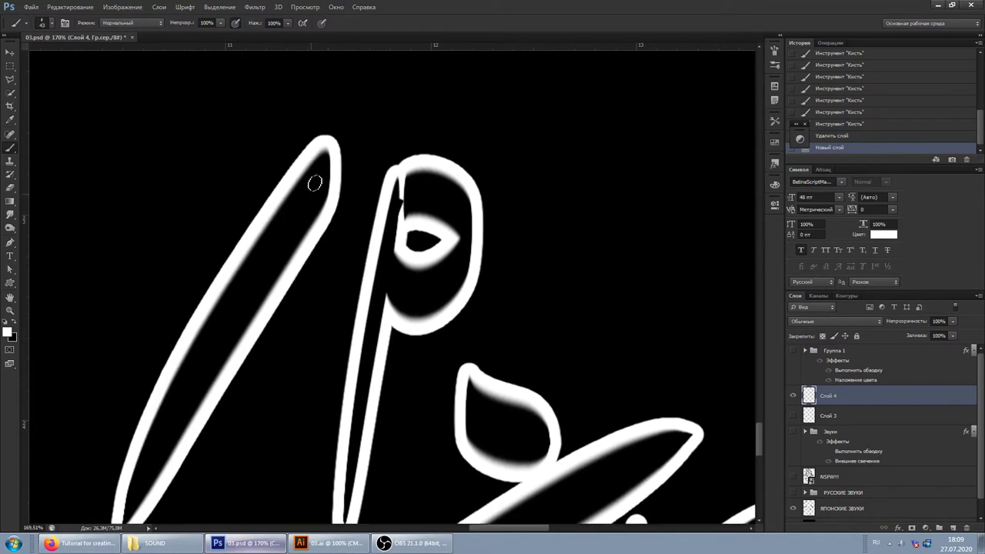
scroll(327, 166, down, 1)
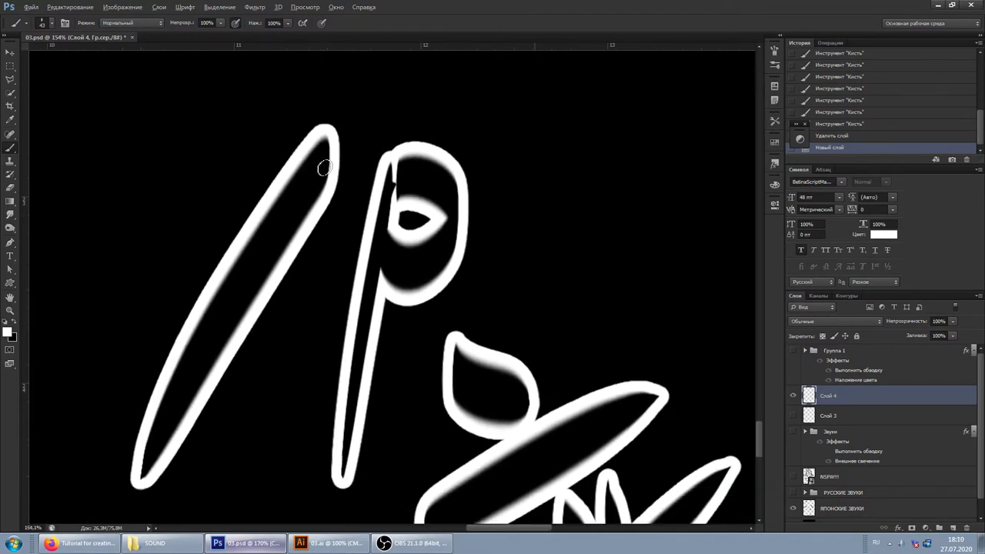
scroll(327, 169, down, 1)
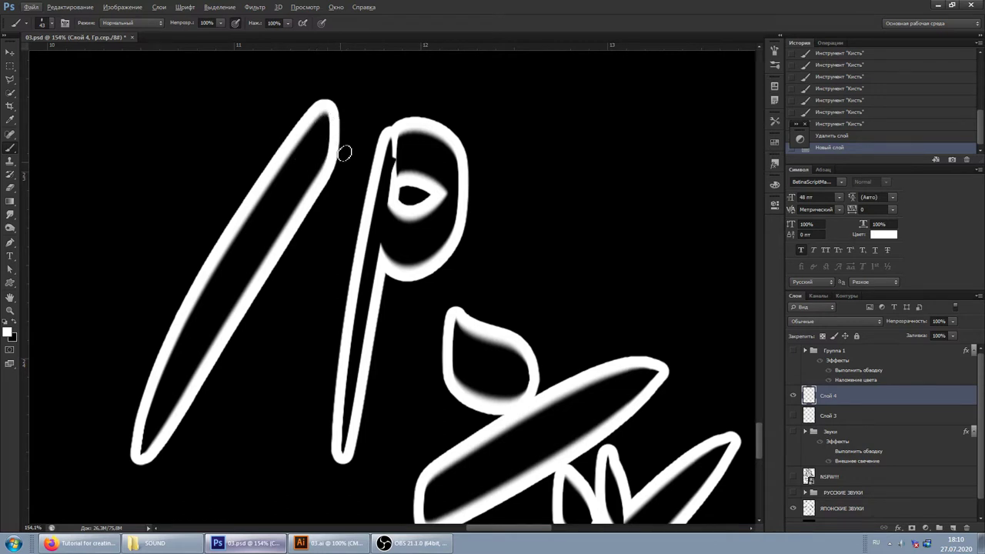
scroll(390, 413, down, 2)
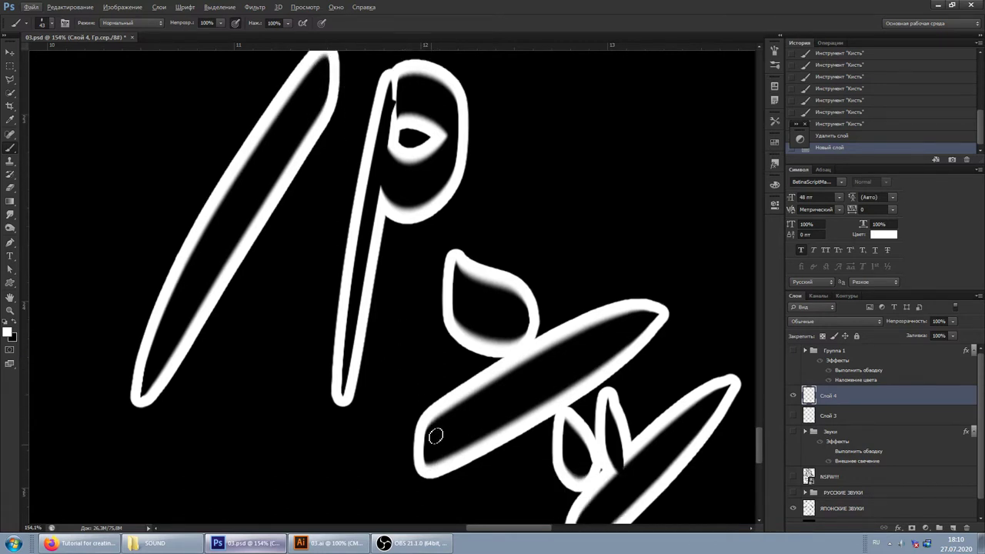
drag(433, 435, 623, 323)
scroll(361, 231, up, 1)
scroll(346, 136, up, 1)
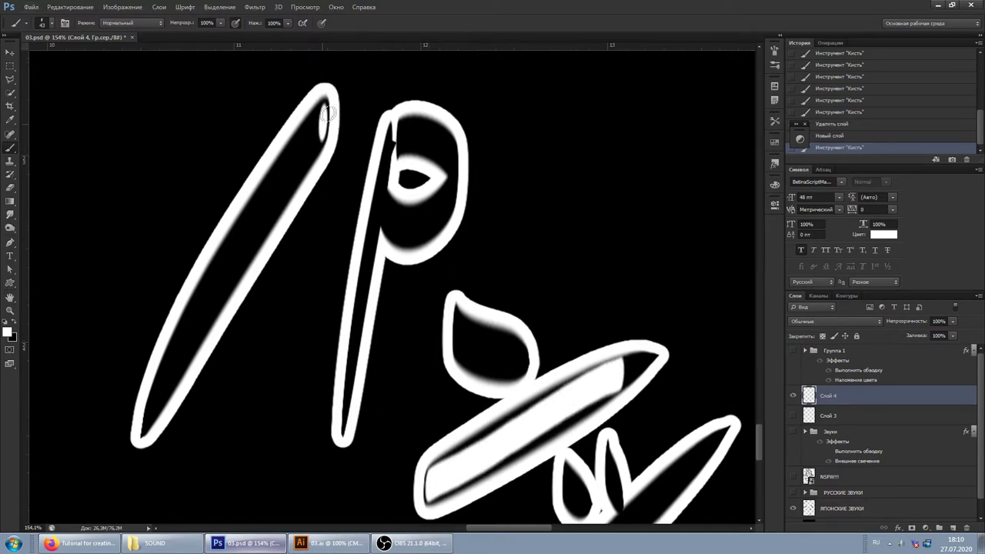
Fill the left stroke's tip with white using a 58 px brush, then revert to the new-layer state.
mouse_move(326, 112)
mouse_down()
mouse_move(322, 133)
mouse_move(356, 144)
mouse_up()
click(328, 112)
right_click(326, 111)
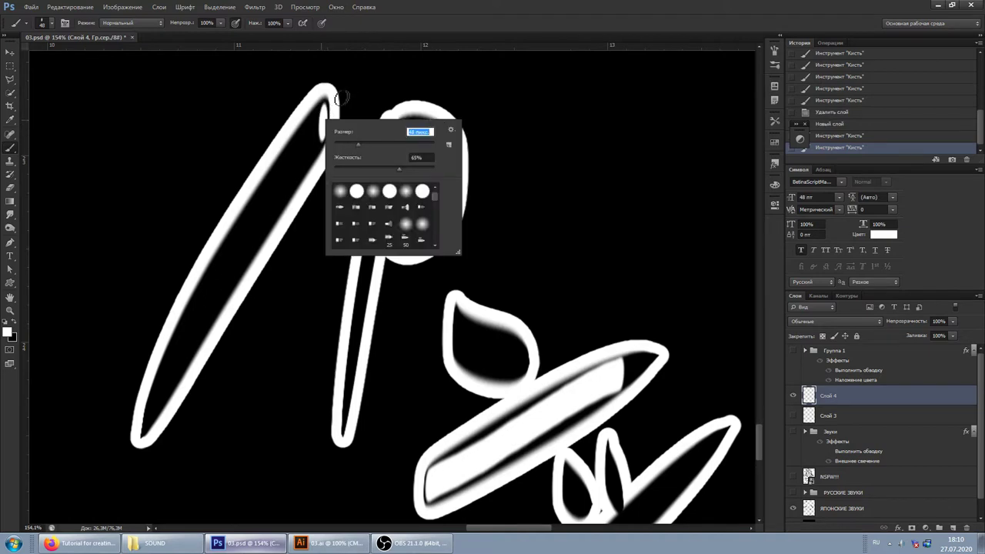
click(385, 130)
drag(357, 143, 362, 143)
drag(309, 116, 297, 184)
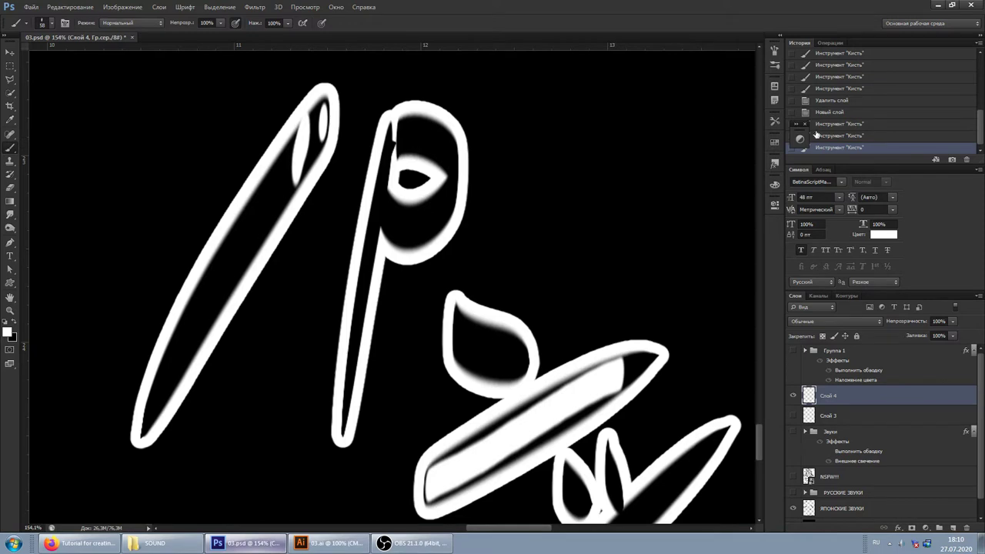
click(833, 114)
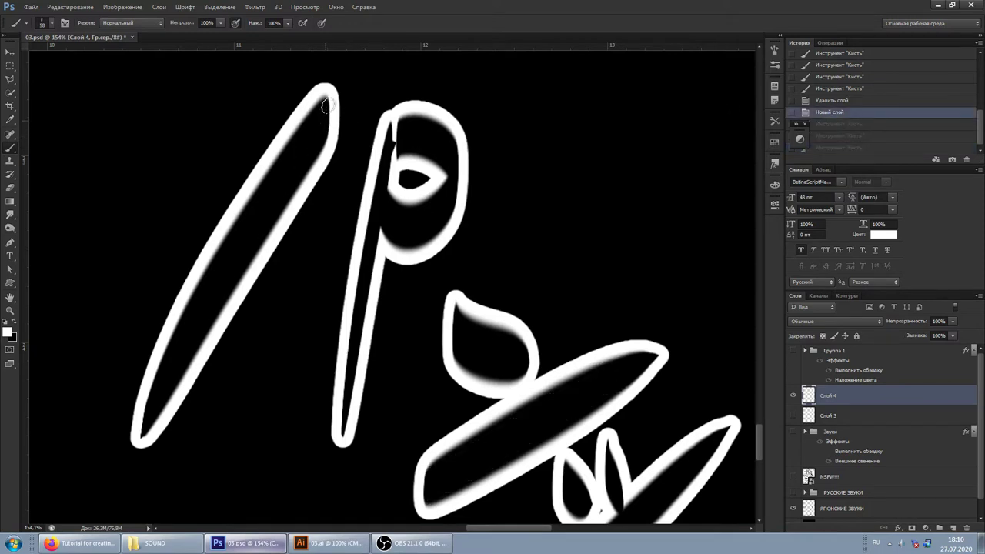
Try wide white strokes across the upper-left and leaf shapes, revert them, and make black the foreground.
drag(326, 106, 185, 352)
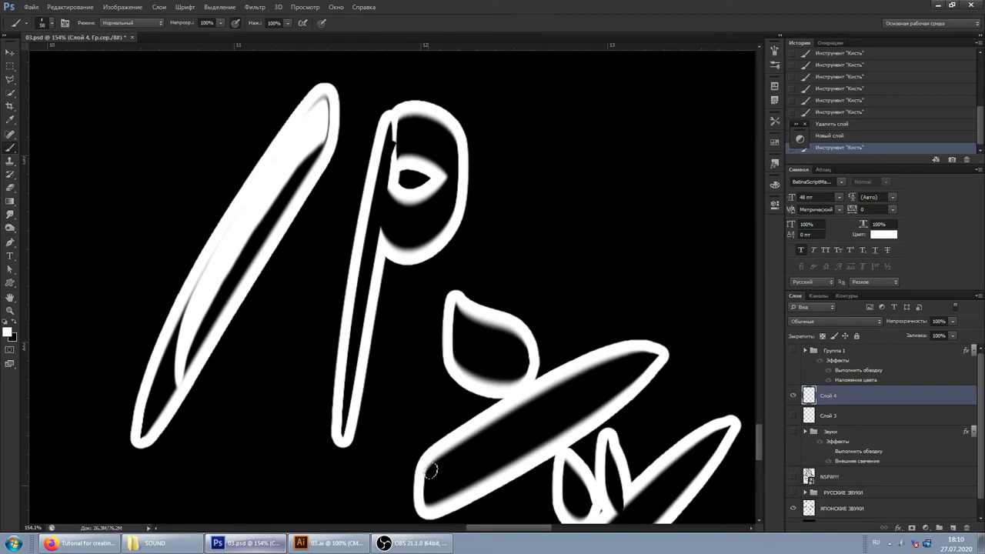
mouse_move(430, 469)
mouse_down()
mouse_move(426, 500)
mouse_move(671, 355)
mouse_up()
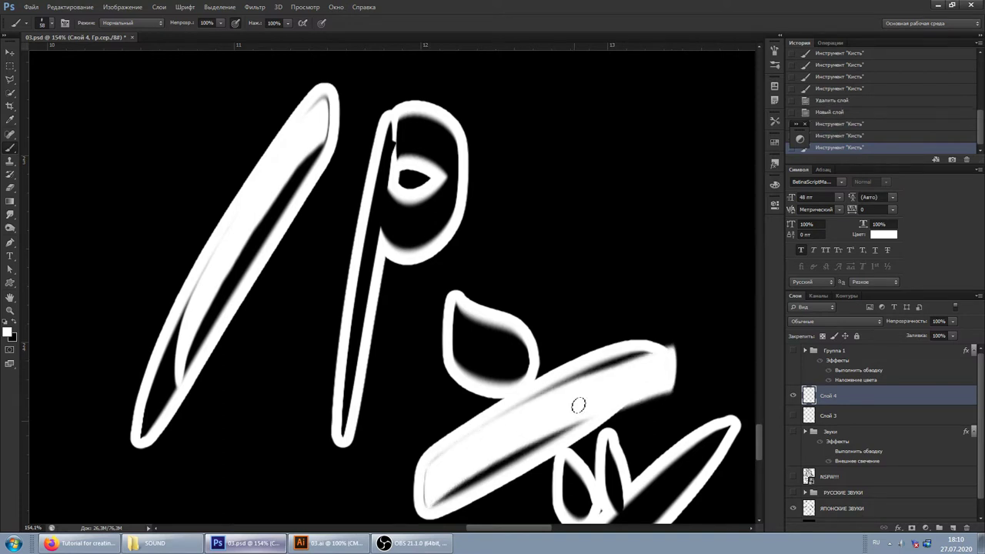
mouse_move(381, 373)
mouse_down()
mouse_move(603, 293)
mouse_move(663, 294)
mouse_up()
drag(649, 221, 545, 306)
drag(539, 225, 538, 290)
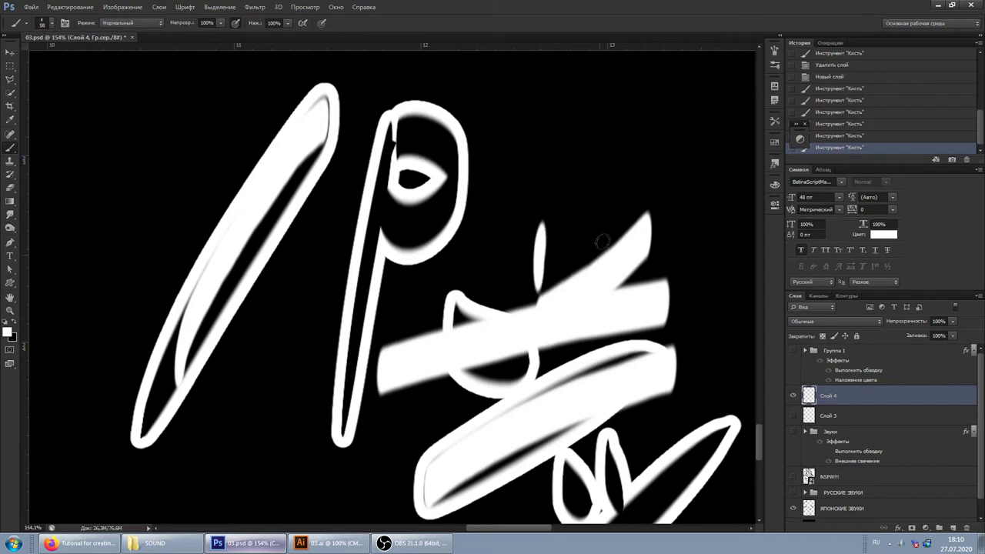
click(825, 78)
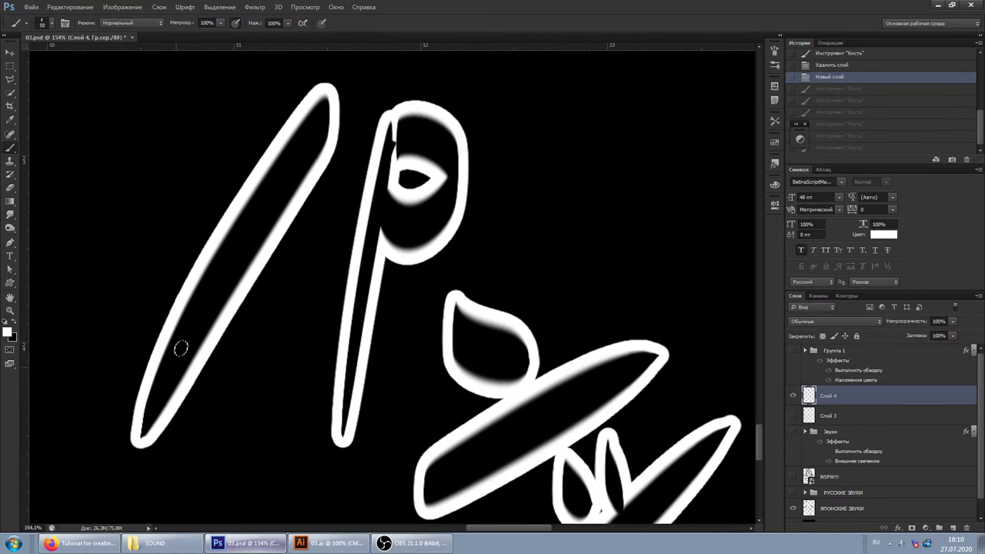
click(14, 322)
Group Слой 4 into Группа 2 with a white Обводка stroke style, then select Слой 4.
key(ctrl+g)
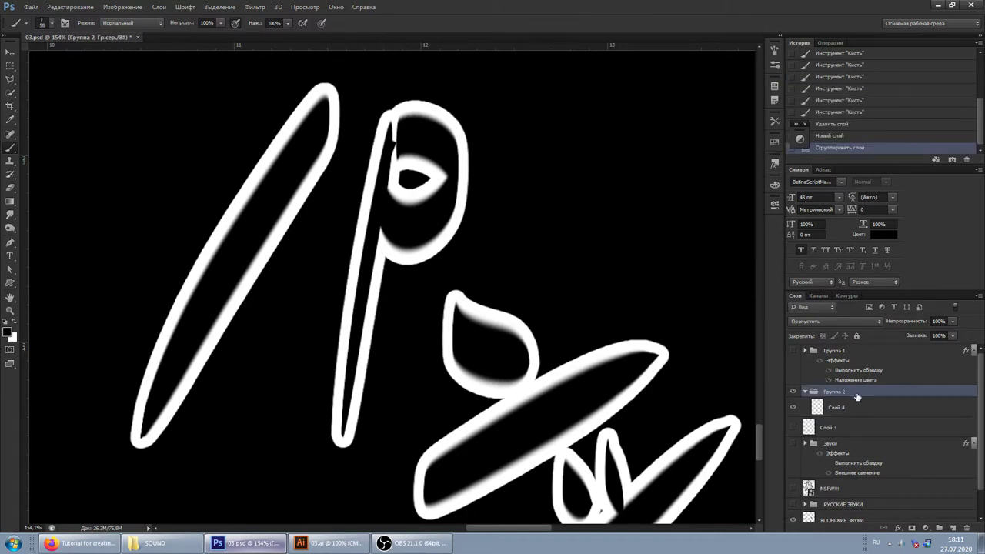
double_click(857, 395)
click(487, 348)
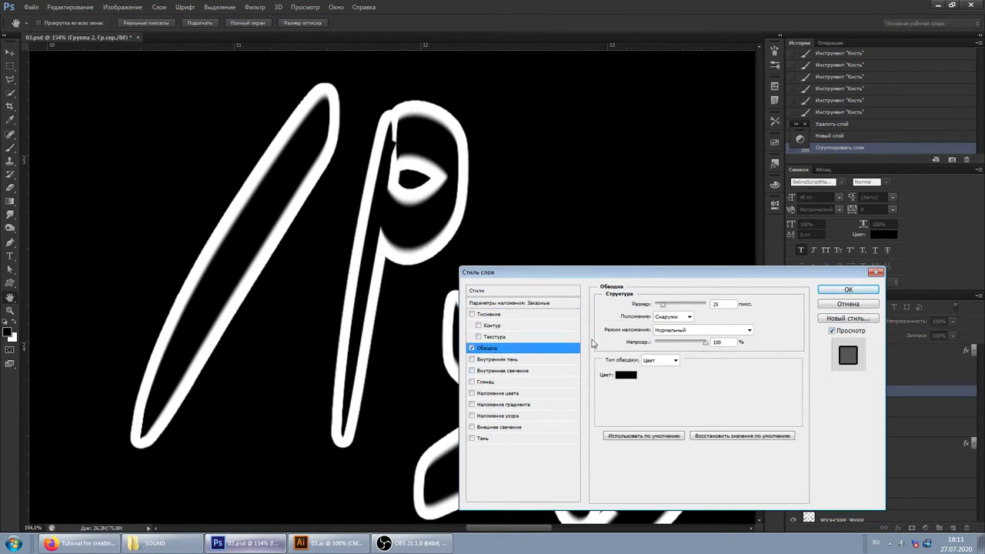
click(623, 376)
click(720, 206)
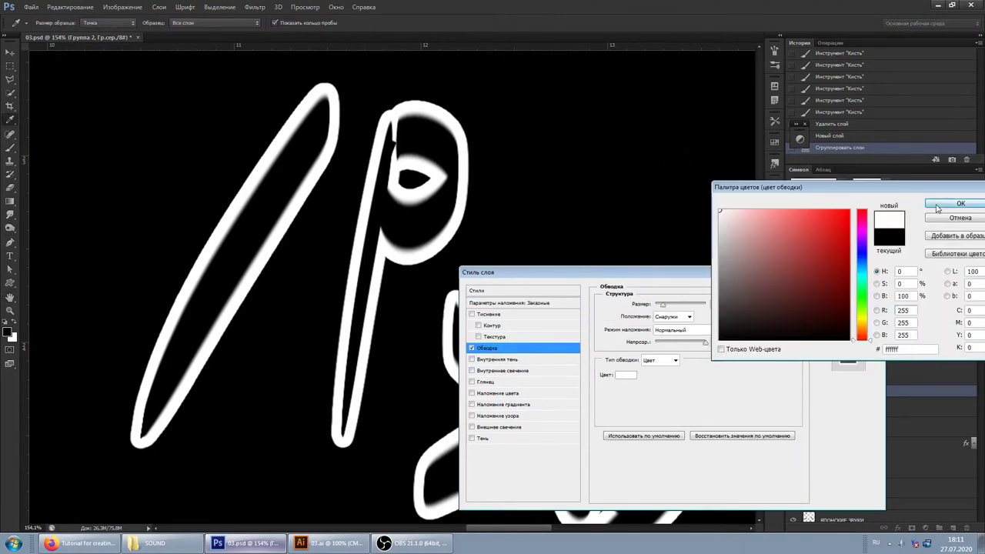
click(934, 206)
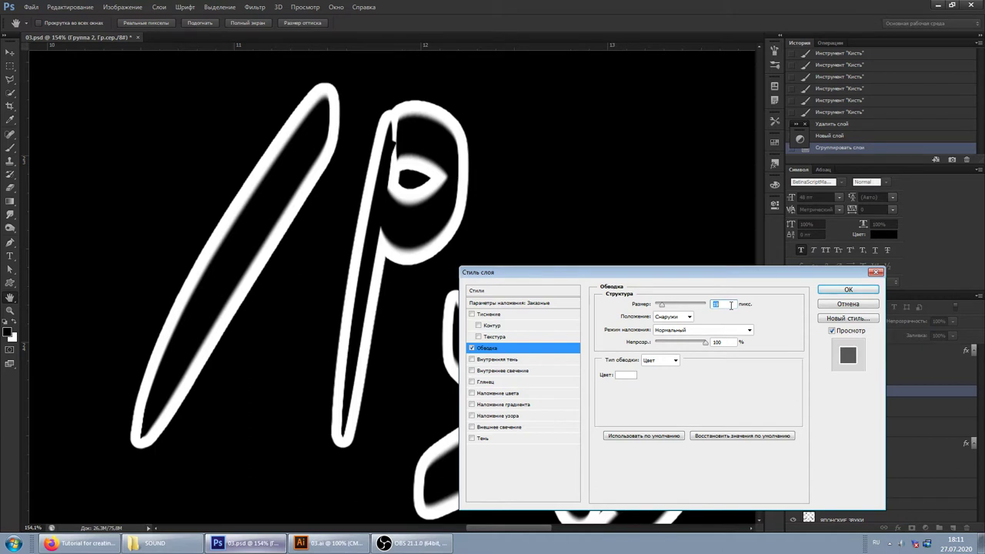
click(848, 289)
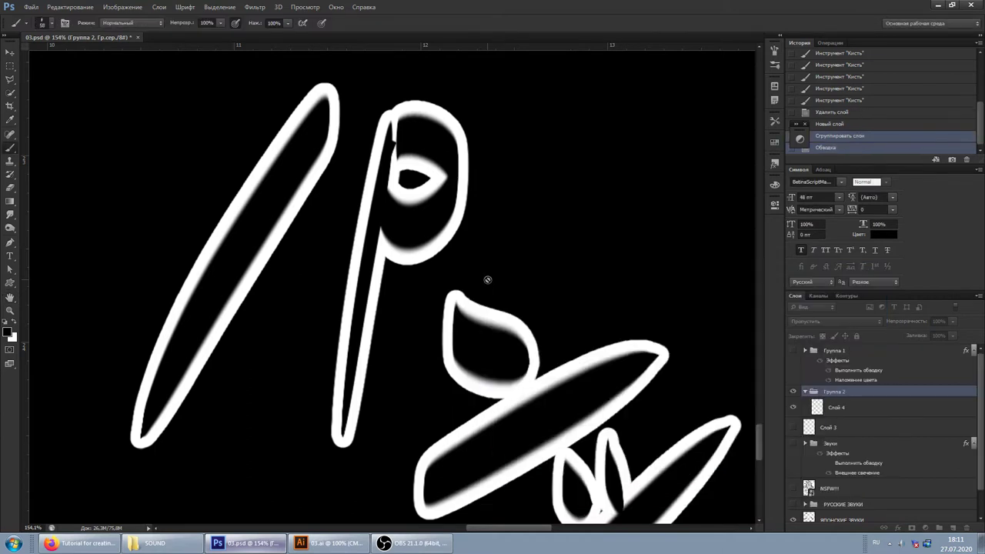
click(838, 433)
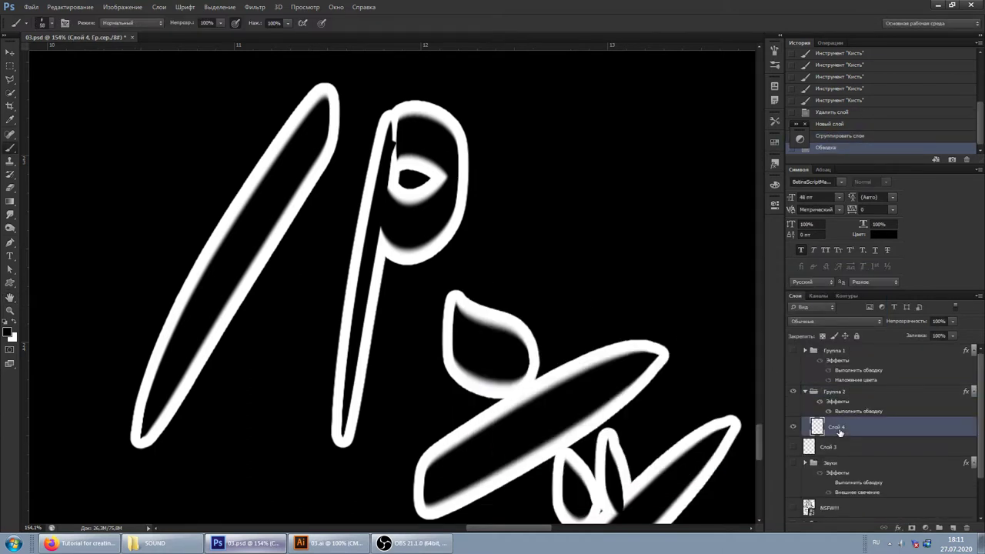
Paint trial letter strokes, then revert in History and reselect Слой 4.
drag(408, 194, 198, 181)
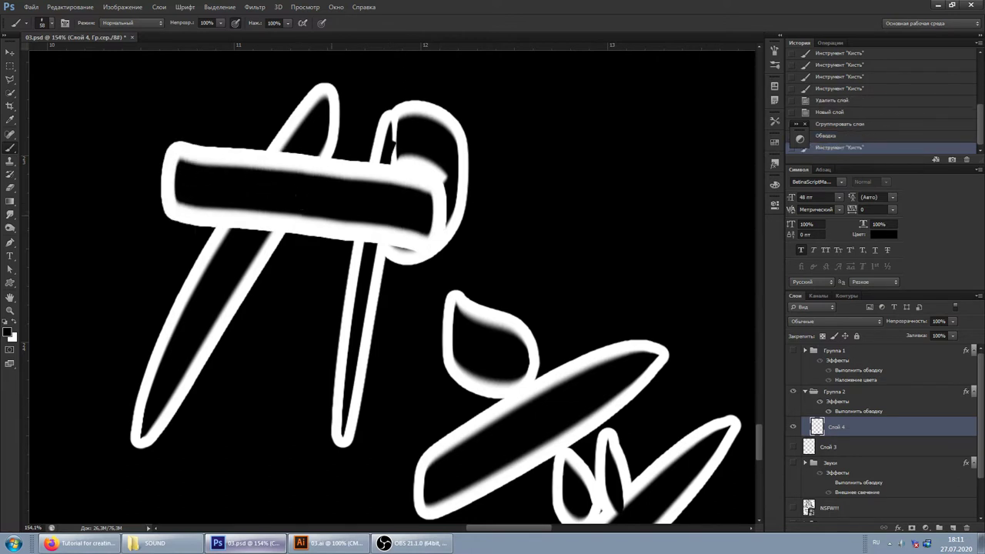
drag(331, 251, 566, 201)
drag(542, 154, 584, 270)
mouse_move(527, 120)
mouse_down()
mouse_move(615, 323)
mouse_move(523, 316)
mouse_up()
click(836, 102)
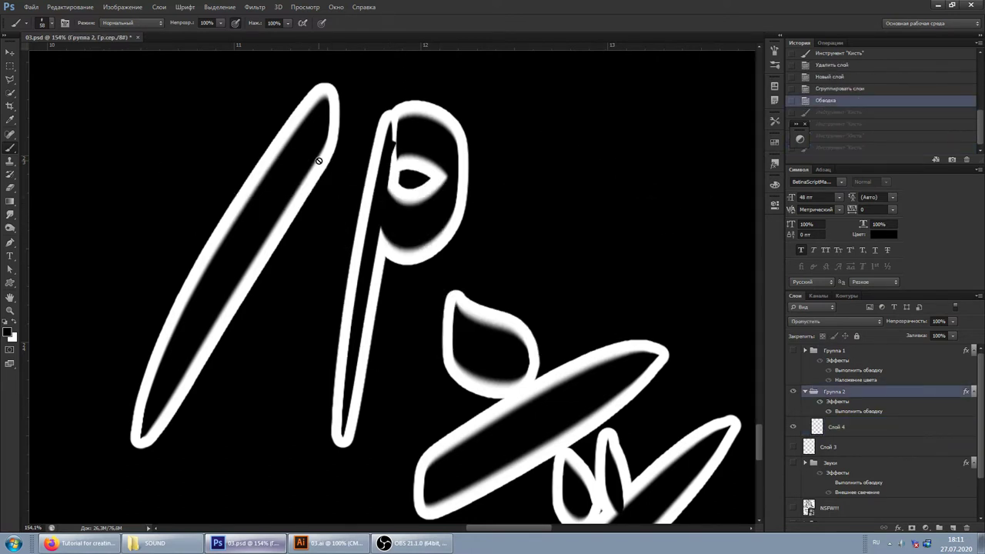
click(844, 427)
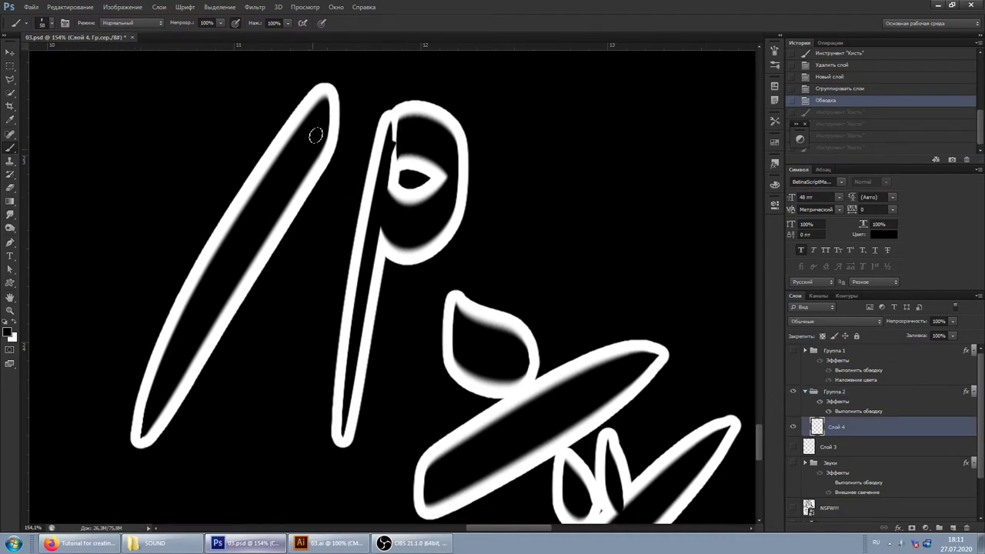
Paint white fill and loops on the Ш, undoing stray loops with Ctrl+Alt+Z.
scroll(324, 114, down, 2)
mouse_move(325, 113)
mouse_down()
mouse_move(192, 322)
mouse_move(354, 361)
mouse_move(465, 135)
mouse_up()
drag(338, 209, 322, 248)
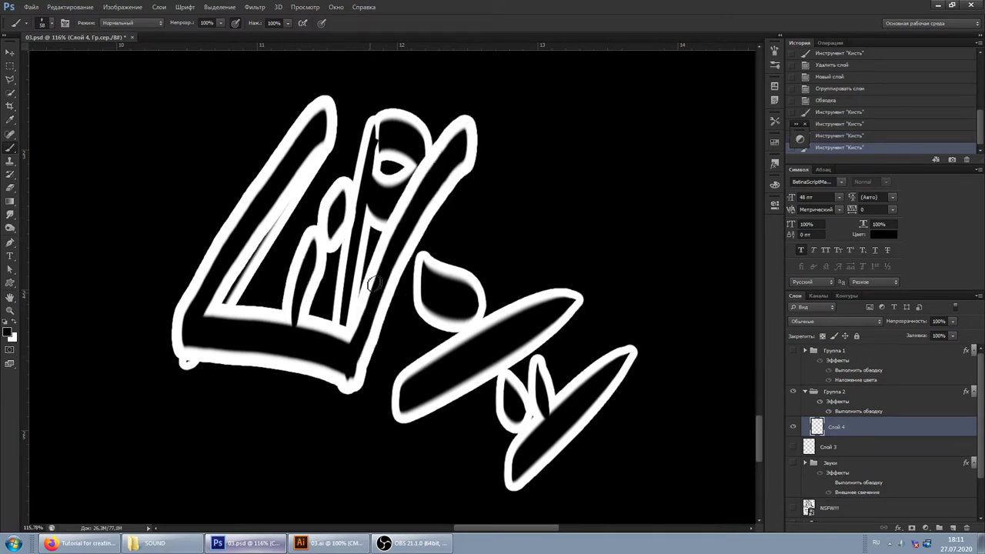
drag(343, 228, 348, 201)
key(ctrl+alt+z)
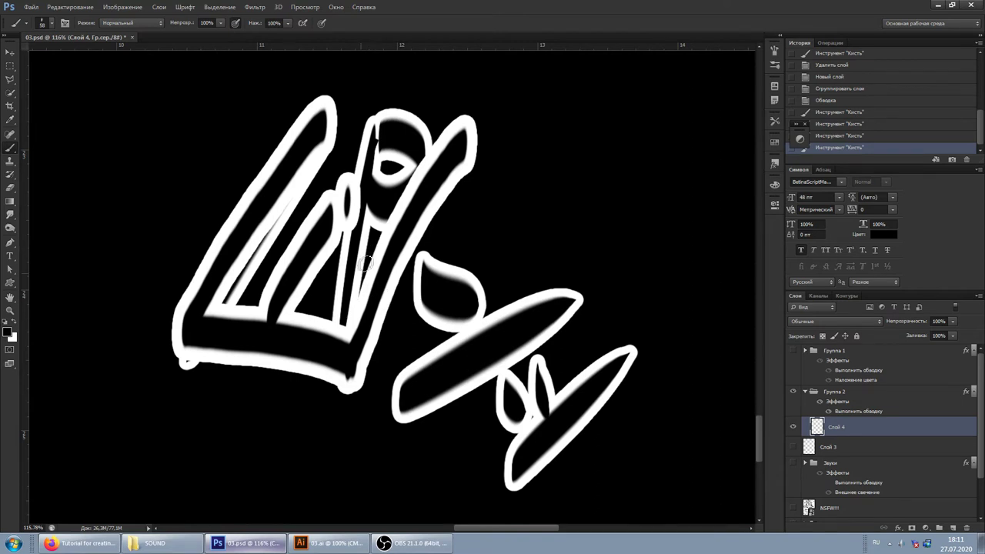
key(ctrl+alt+z)
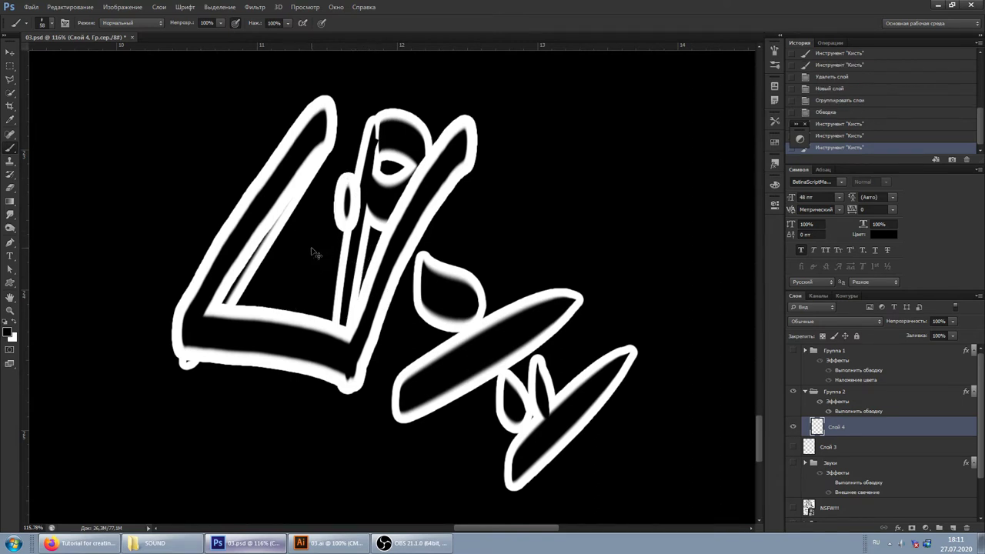
key(ctrl+alt+z)
key(ctrl+shift+z)
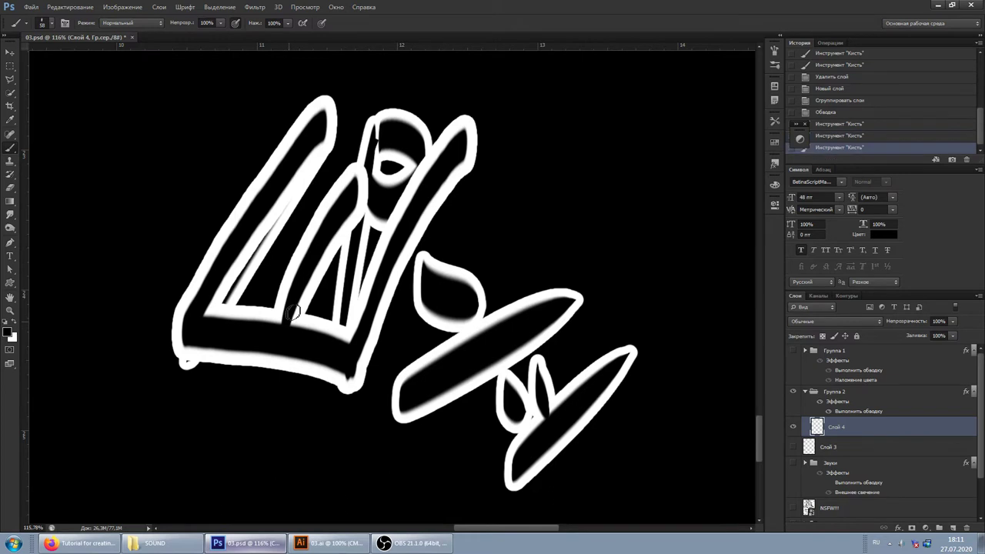
Paint the л zigzag, the ё's vertical stroke and dots, and the next letter's loop.
drag(385, 372, 439, 437)
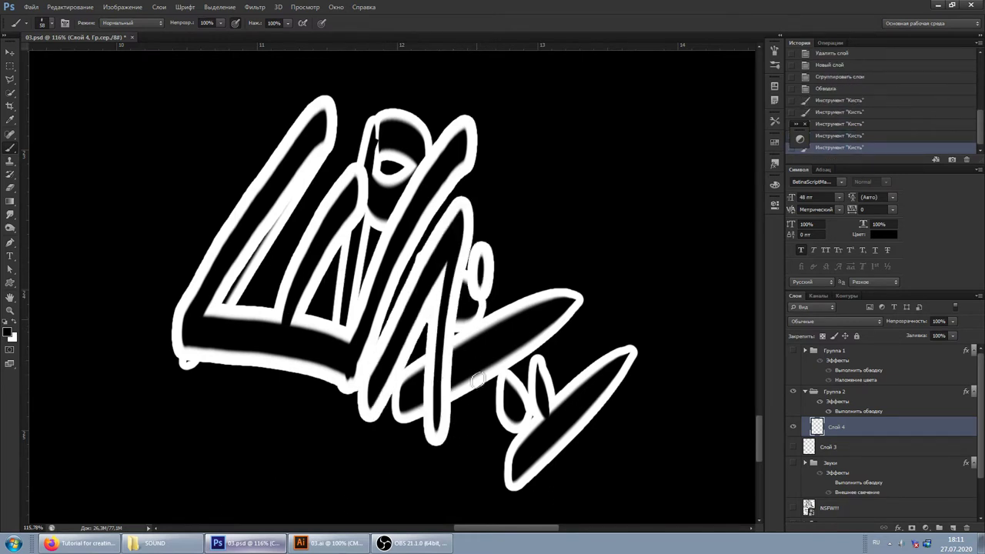
drag(483, 248, 471, 459)
mouse_move(487, 243)
mouse_down()
mouse_move(493, 371)
mouse_move(516, 406)
mouse_move(507, 430)
mouse_up()
drag(488, 203, 503, 203)
drag(538, 254, 539, 454)
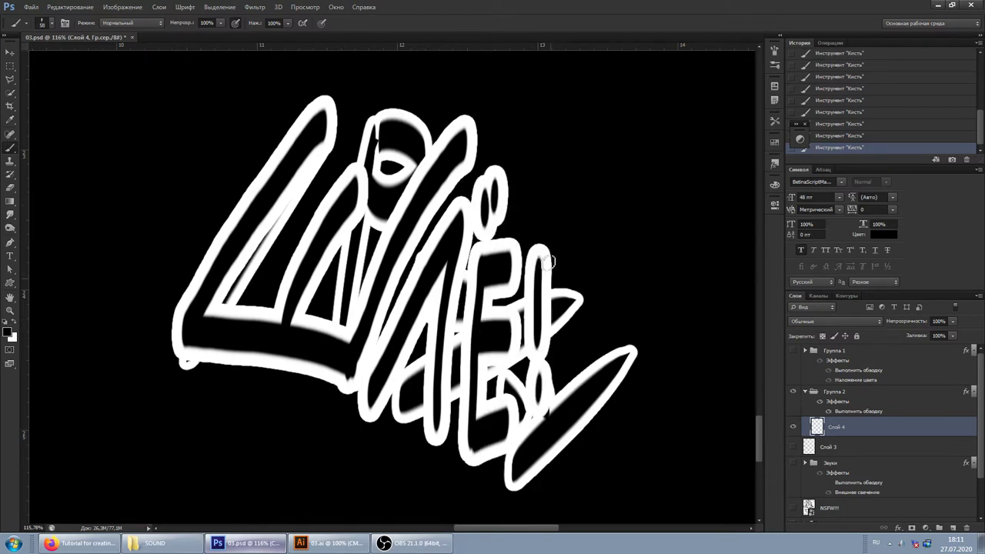
drag(542, 252, 589, 292)
drag(569, 461, 575, 312)
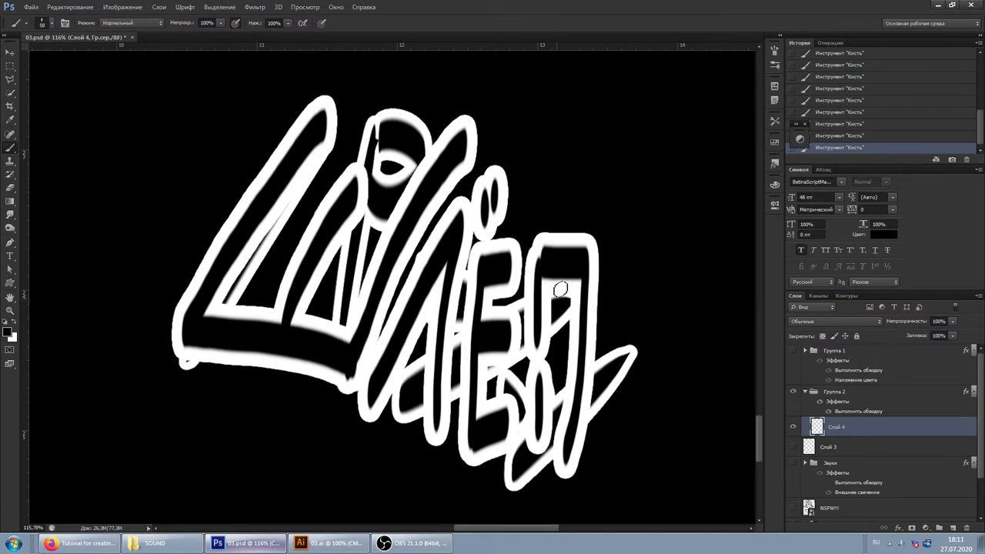
Undo the last strokes through History and repaint the D-shaped last letter with its tail.
scroll(514, 303, down, 3)
scroll(519, 321, up, 2)
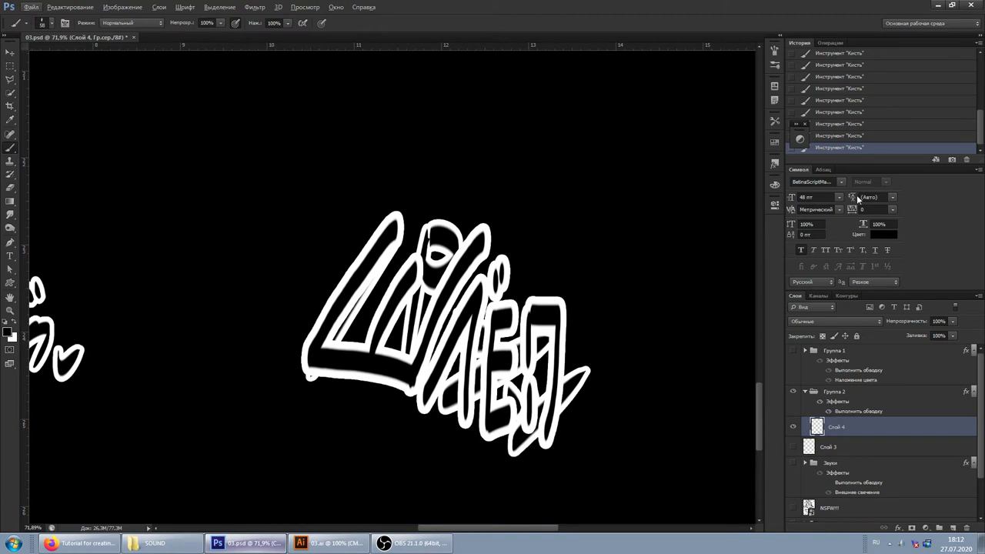
key(ctrl+alt+z)
key(ctrl+alt+z)
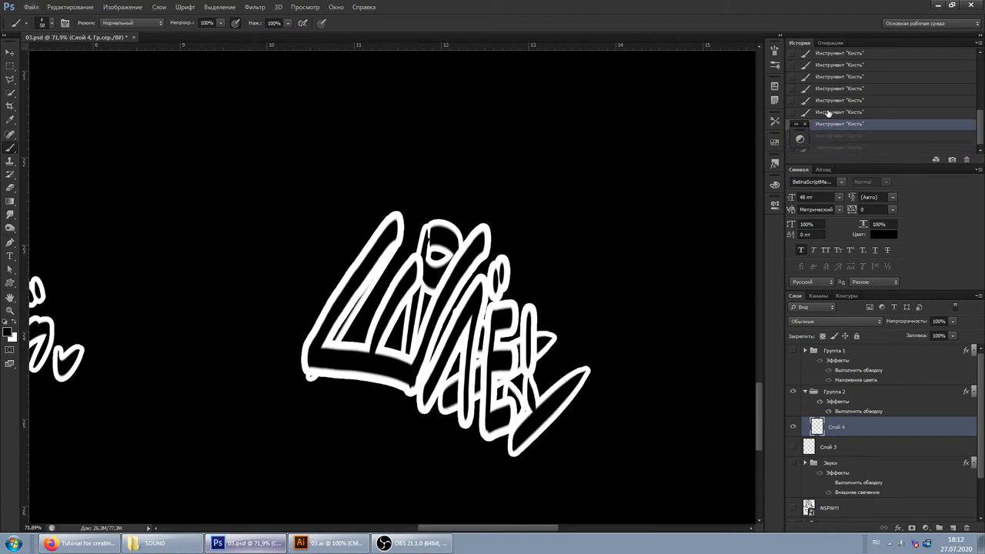
click(827, 113)
mouse_move(543, 365)
mouse_down()
mouse_move(539, 335)
mouse_move(531, 416)
mouse_up()
drag(523, 338, 520, 435)
mouse_move(533, 332)
mouse_down()
mouse_move(567, 418)
mouse_move(532, 465)
mouse_up()
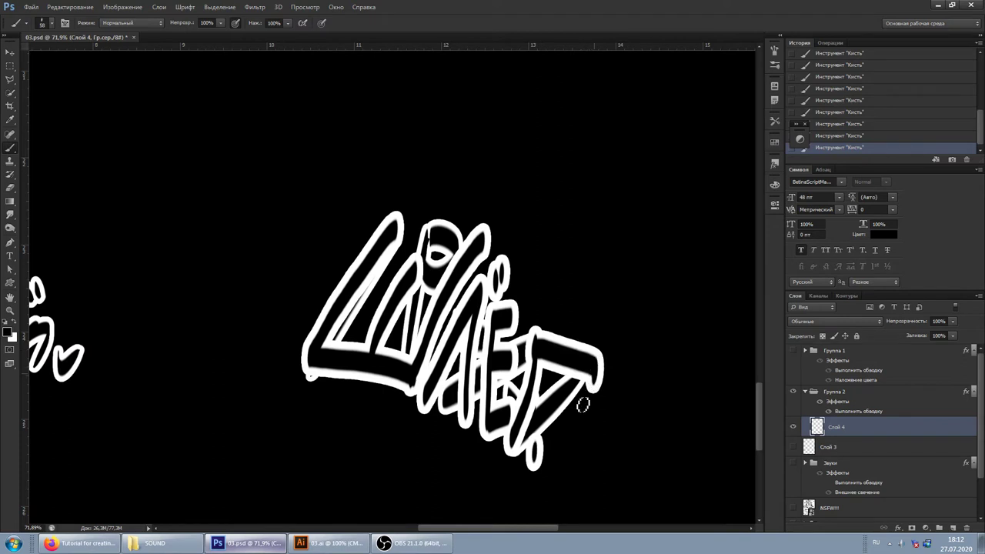
drag(594, 377, 538, 463)
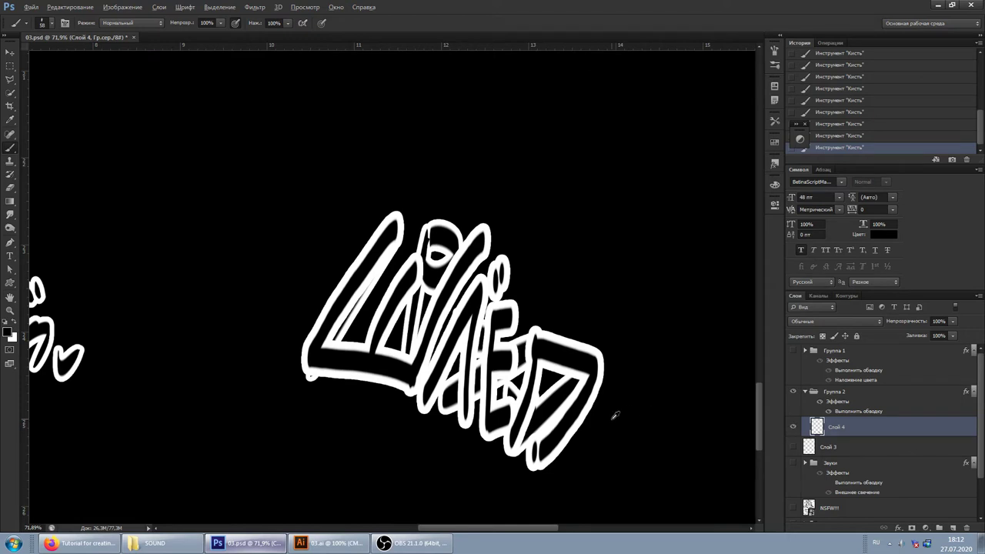
Hide Группа 2 and show the Звуки group.
scroll(615, 415, up, 2)
click(793, 392)
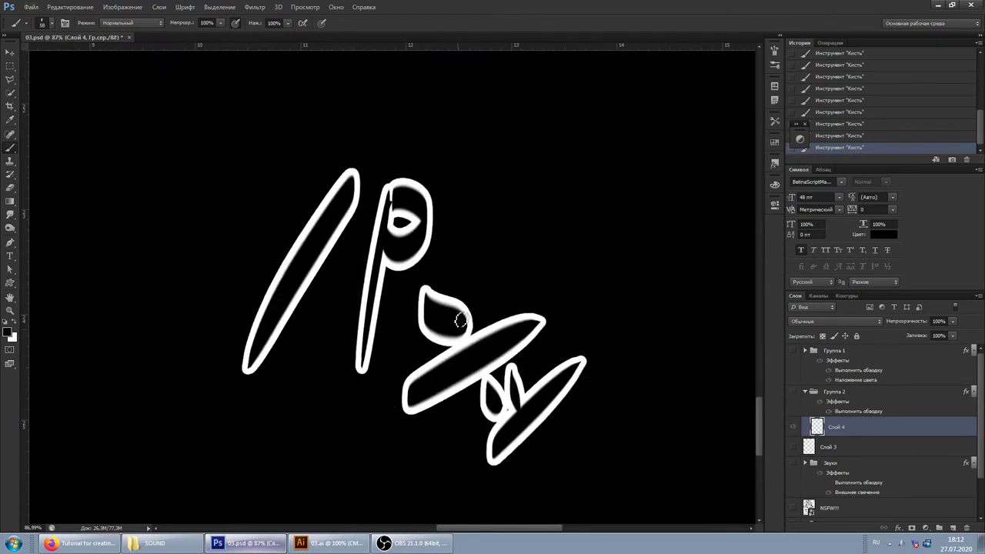
click(793, 462)
scroll(584, 310, down, 2)
scroll(556, 273, right, 2)
scroll(826, 444, down, 2)
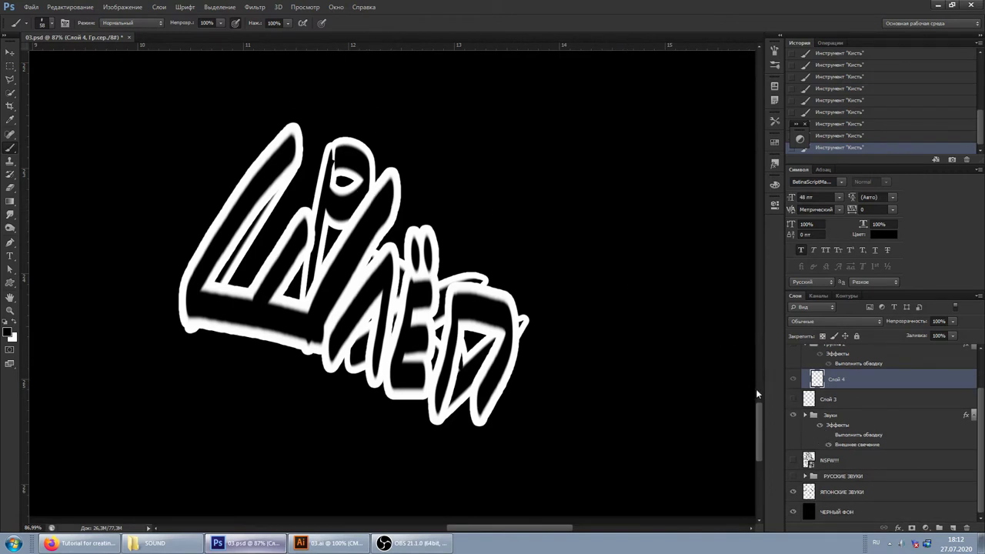
Toggle the Звуки group off and on twice to compare, then hide ЯПОНСКИЕ ЗВУКИ.
click(795, 415)
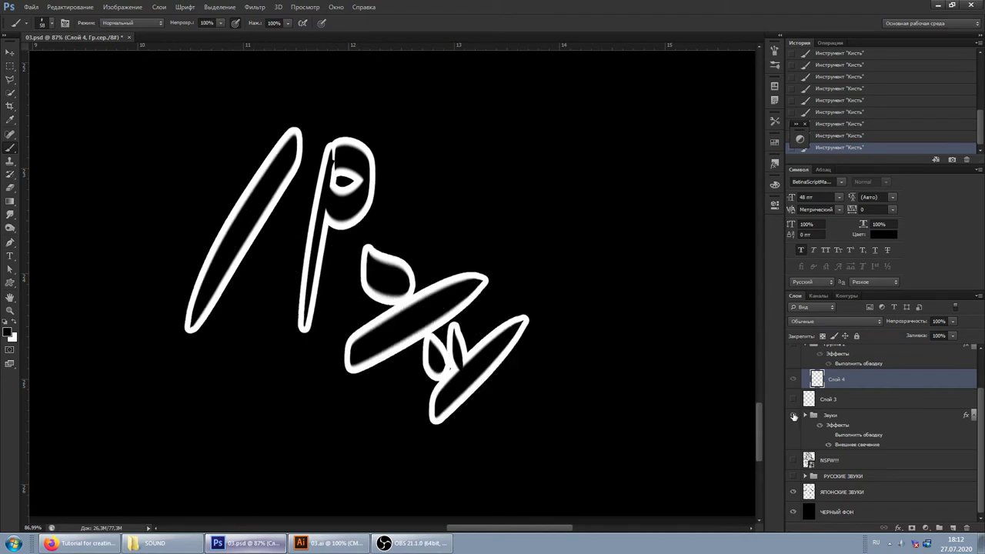
click(795, 416)
click(794, 415)
click(795, 416)
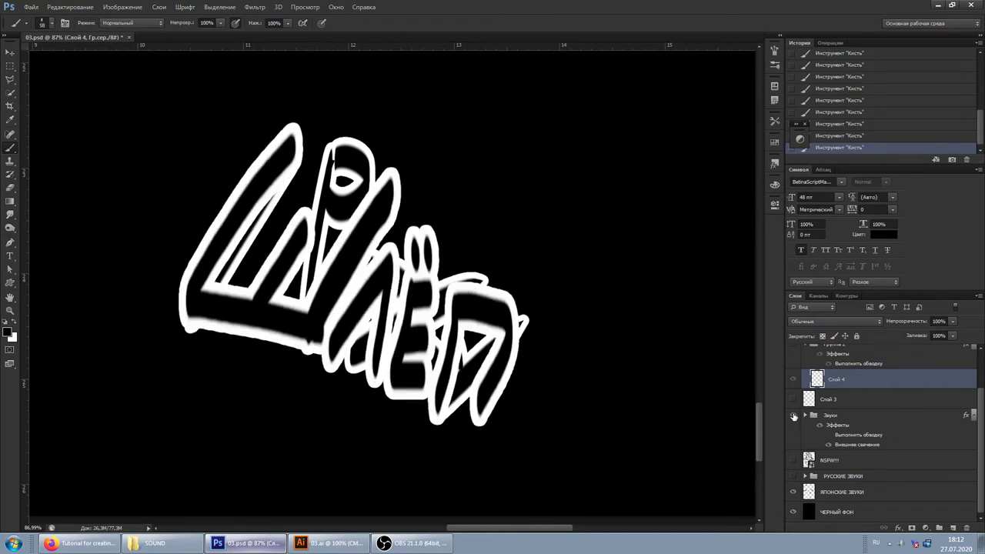
click(793, 492)
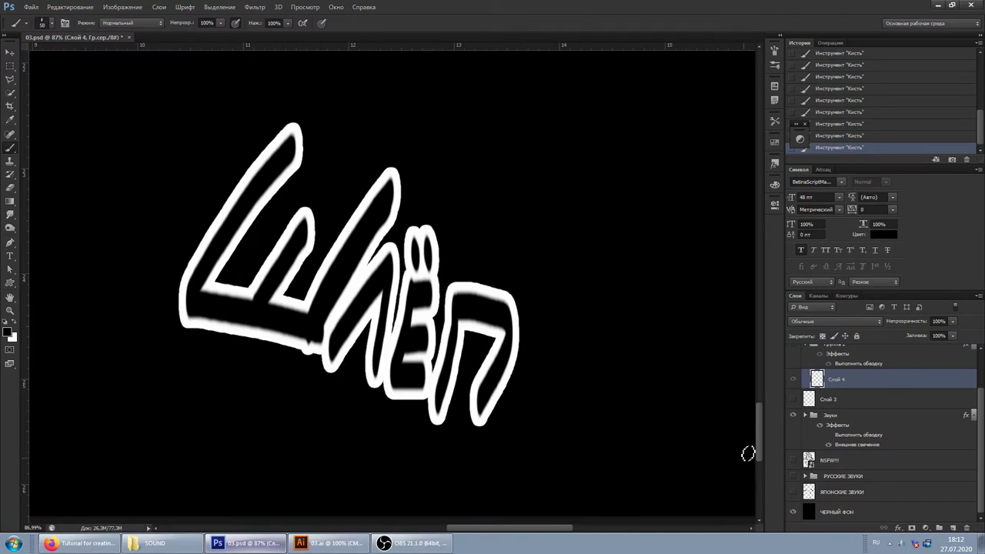
Zoom in, show Группа 2, delete Слой 4 and add a new empty layer.
scroll(219, 293, up, 3)
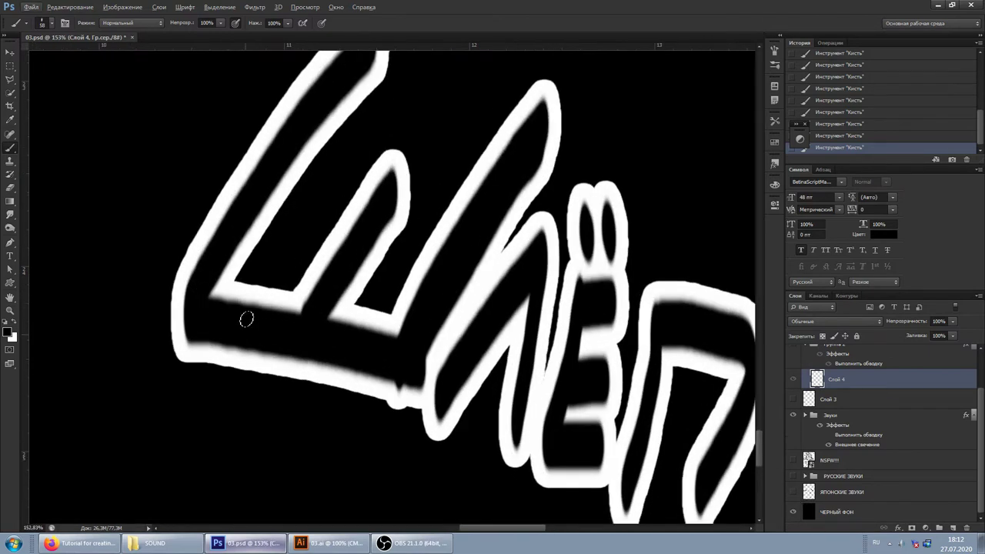
scroll(229, 309, up, 1)
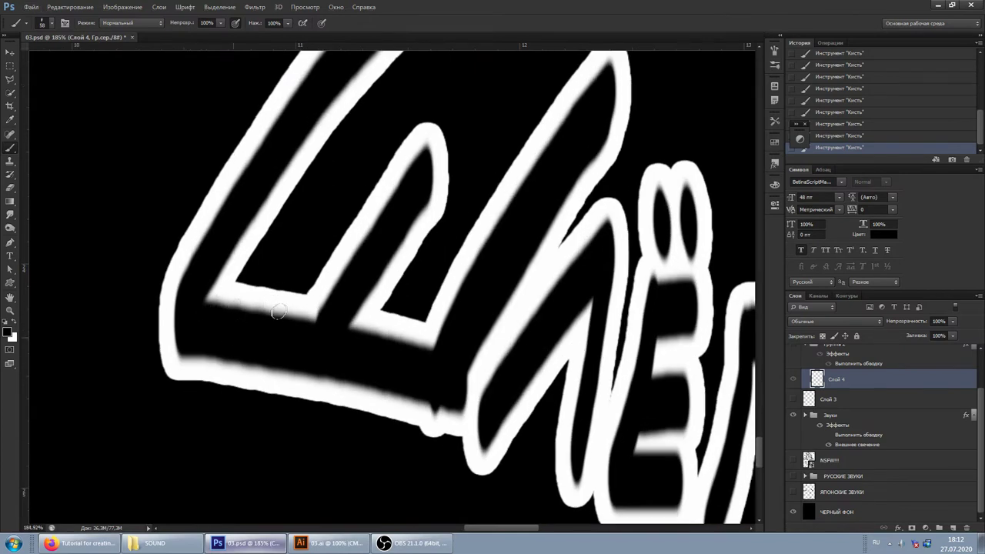
scroll(821, 385, up, 2)
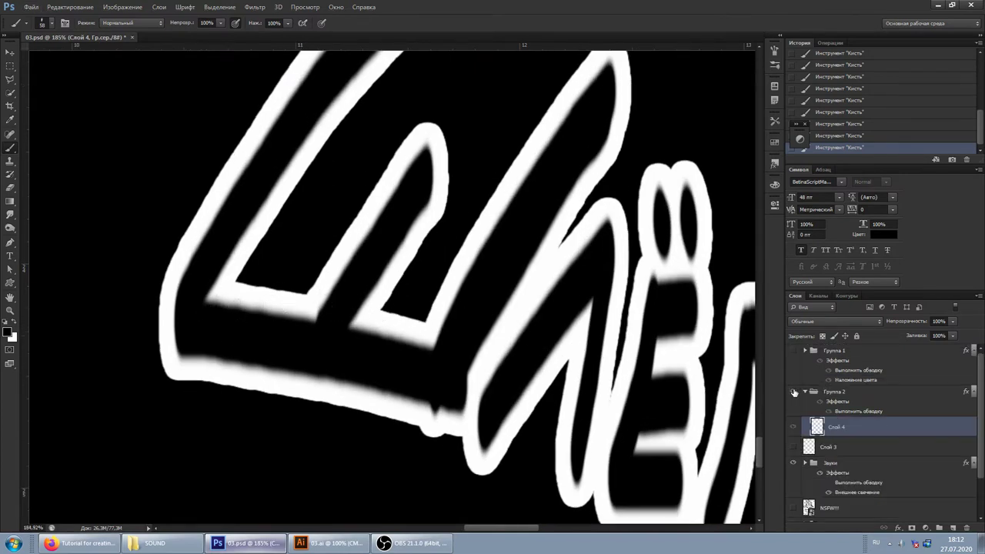
click(794, 393)
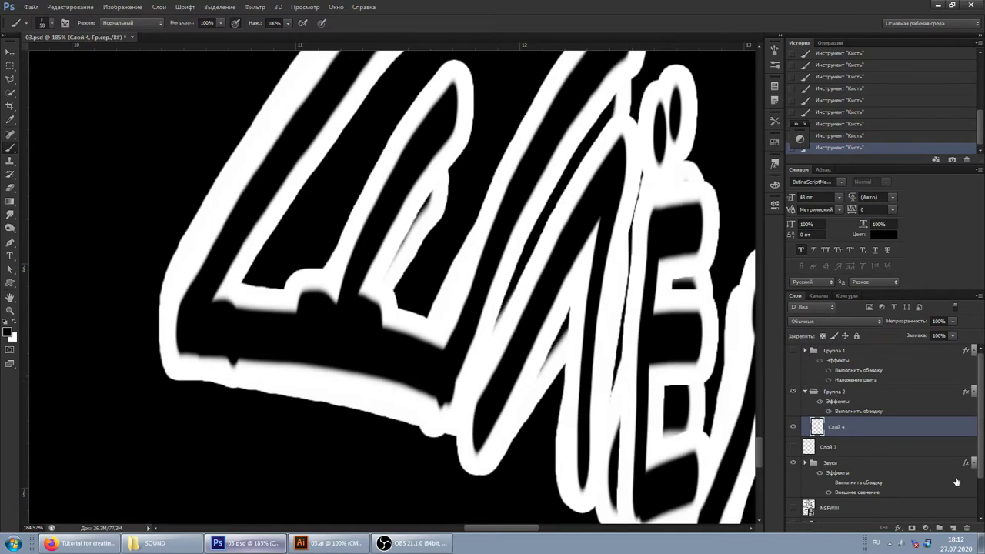
click(967, 528)
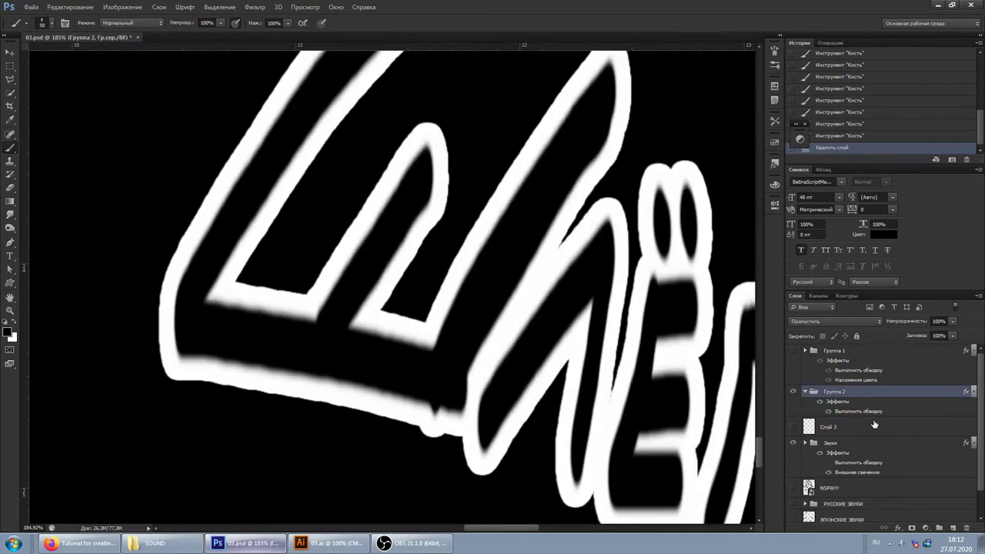
click(952, 528)
Paint trial black bars along the Ш's base and across the letter.
mouse_move(188, 285)
mouse_down()
mouse_move(502, 350)
mouse_move(592, 358)
mouse_up()
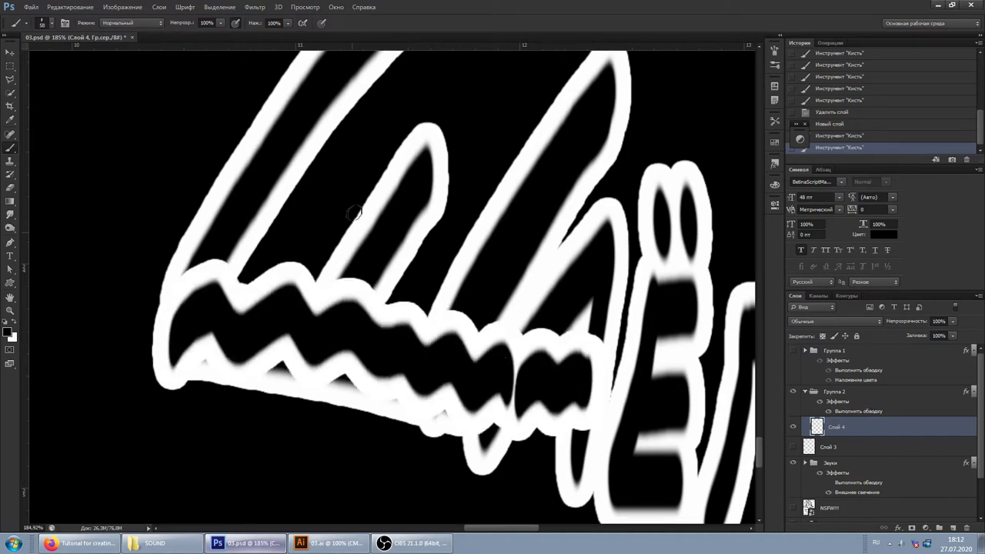
click(219, 228)
shift+click(546, 234)
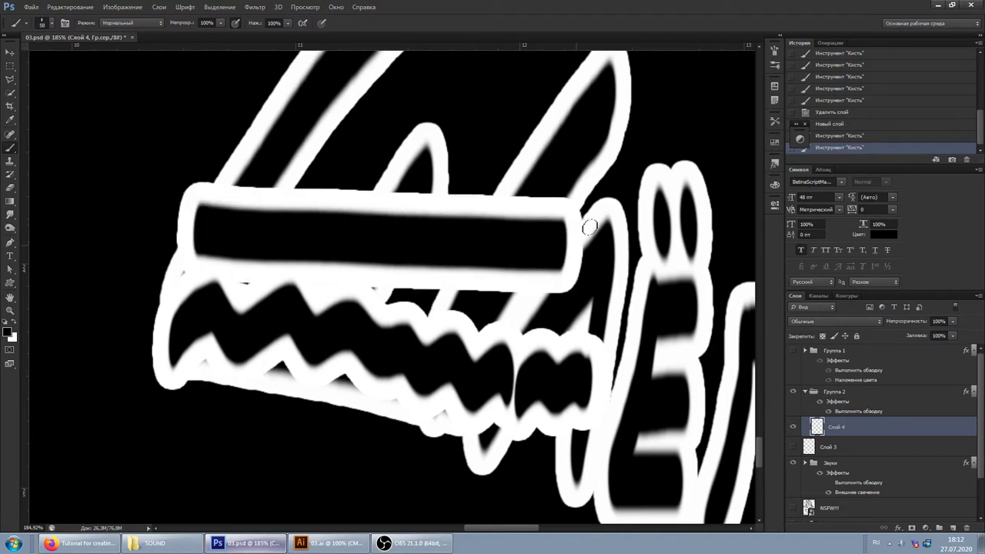
drag(588, 227, 559, 229)
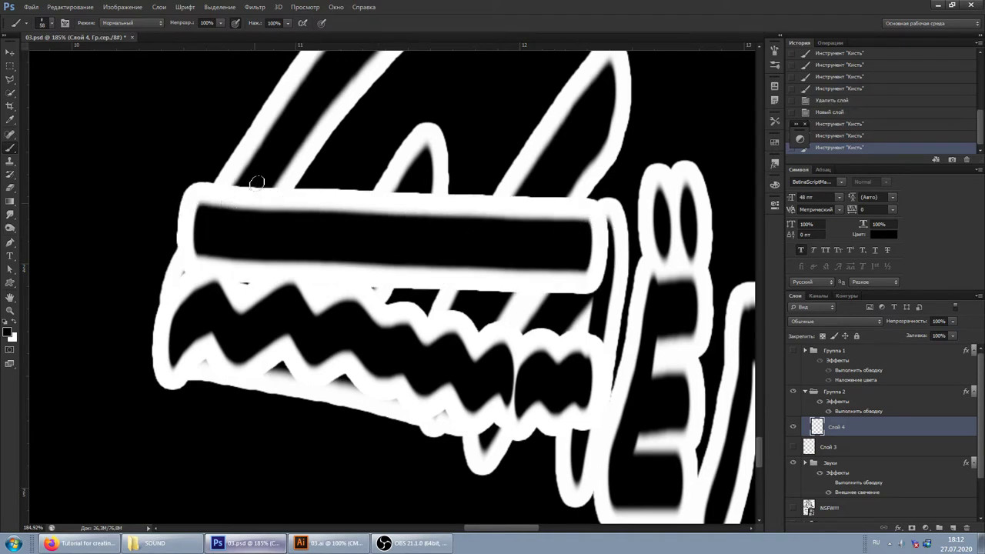
drag(228, 268, 542, 270)
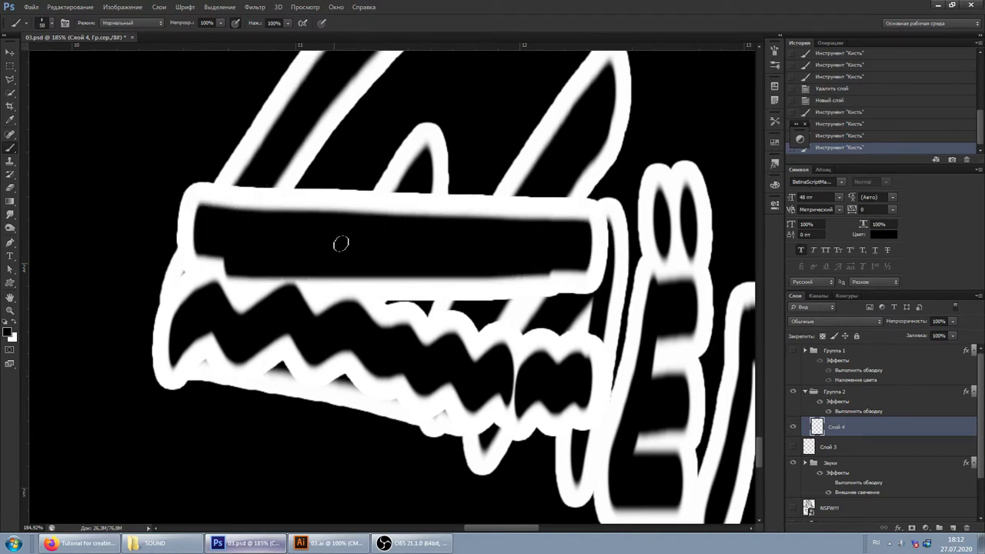
drag(248, 284, 631, 258)
drag(367, 274, 488, 285)
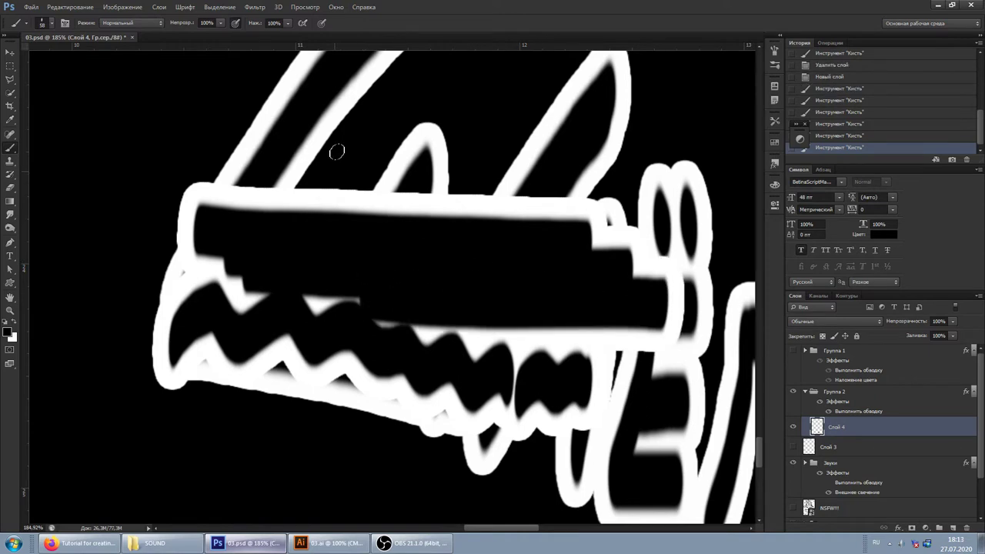
Add a top bar and a diagonal stroke, then revert to the empty new layer.
drag(96, 104, 93, 150)
shift+click(608, 132)
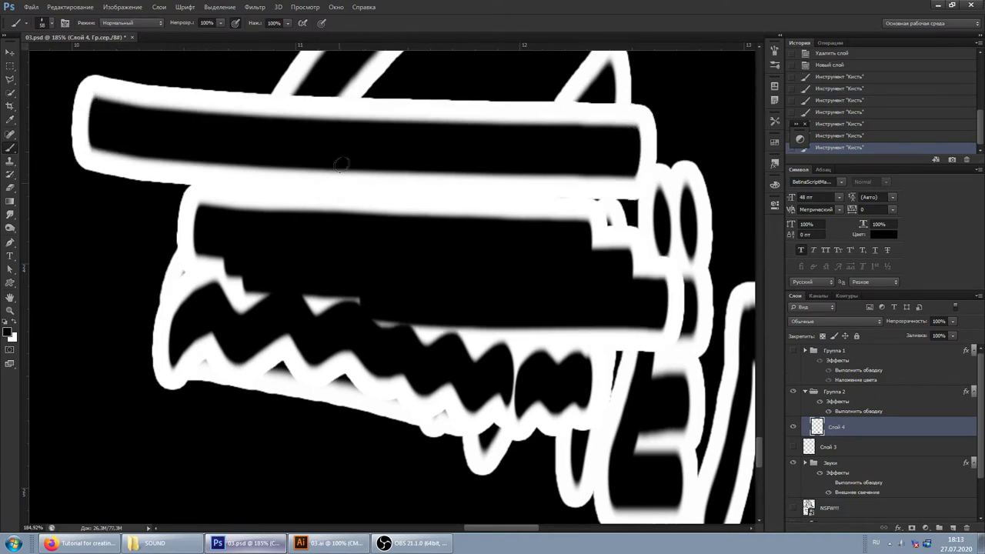
drag(356, 104, 443, 264)
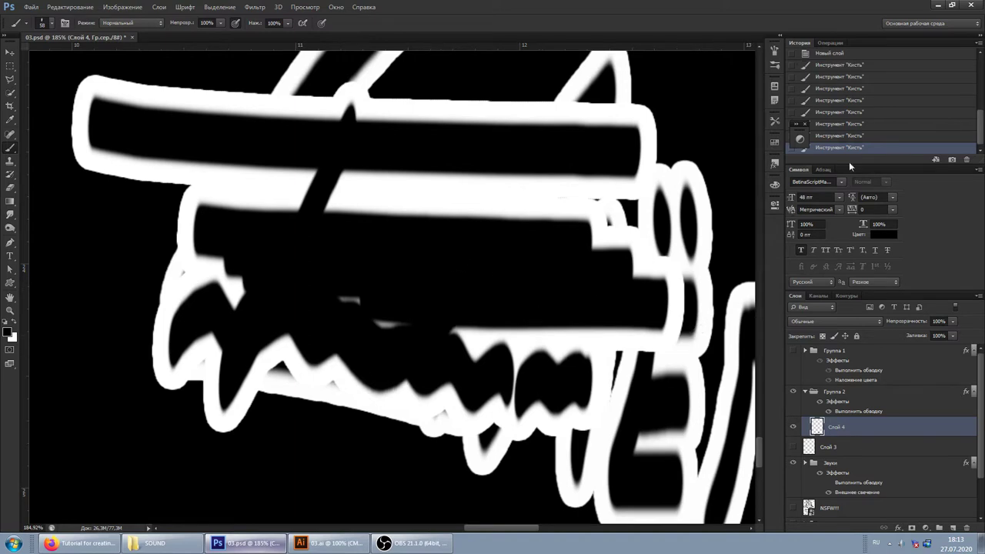
click(829, 55)
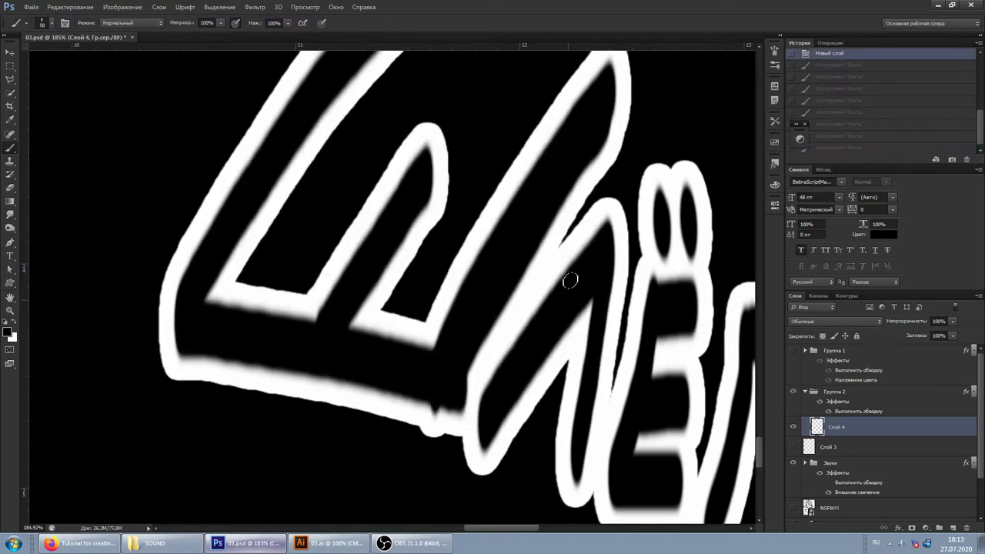
Paint a base bar with a bump above it, then revert again to the empty layer.
mouse_move(186, 325)
mouse_down()
mouse_move(325, 334)
mouse_move(473, 374)
mouse_up()
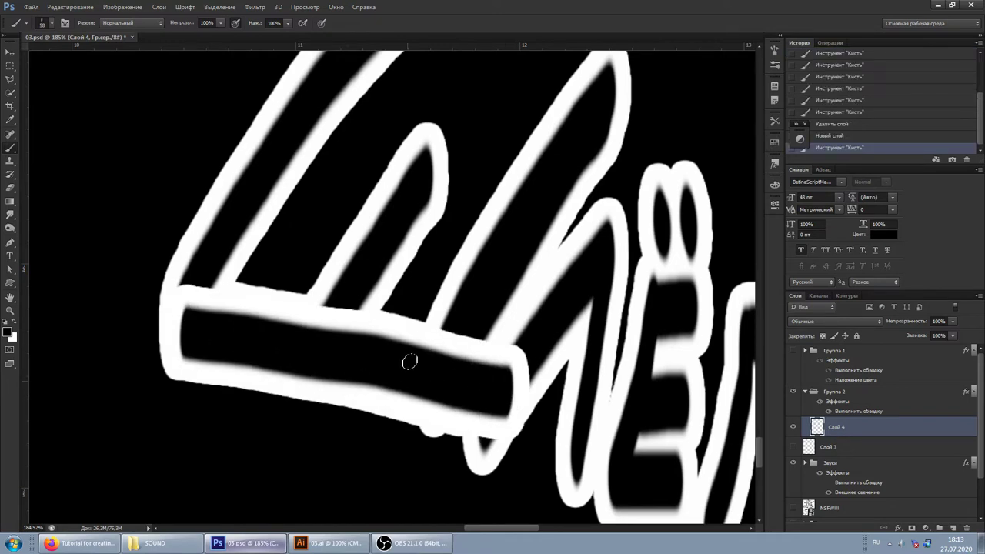
mouse_move(213, 319)
mouse_down()
mouse_move(341, 341)
mouse_move(567, 326)
mouse_up()
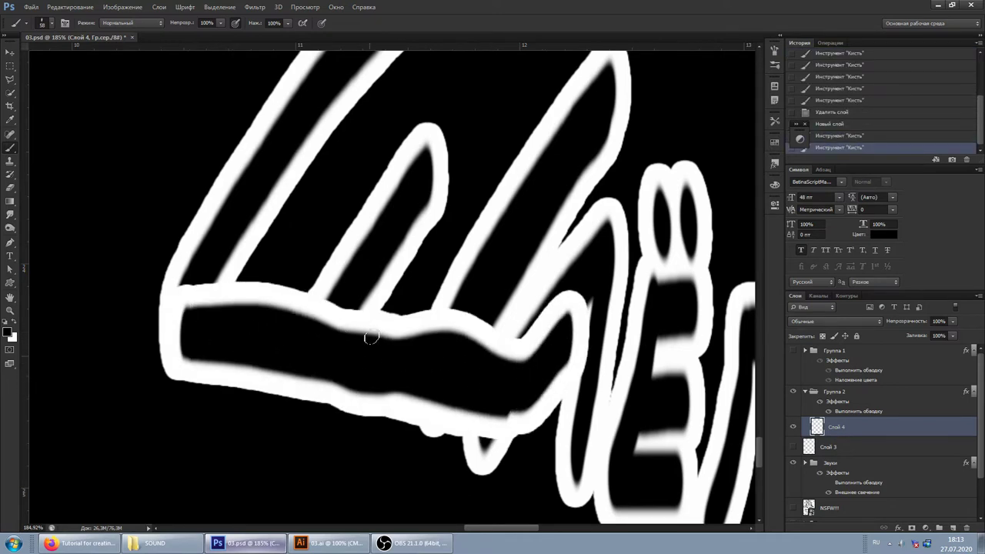
mouse_move(243, 249)
mouse_down()
mouse_move(323, 242)
mouse_move(329, 289)
mouse_up()
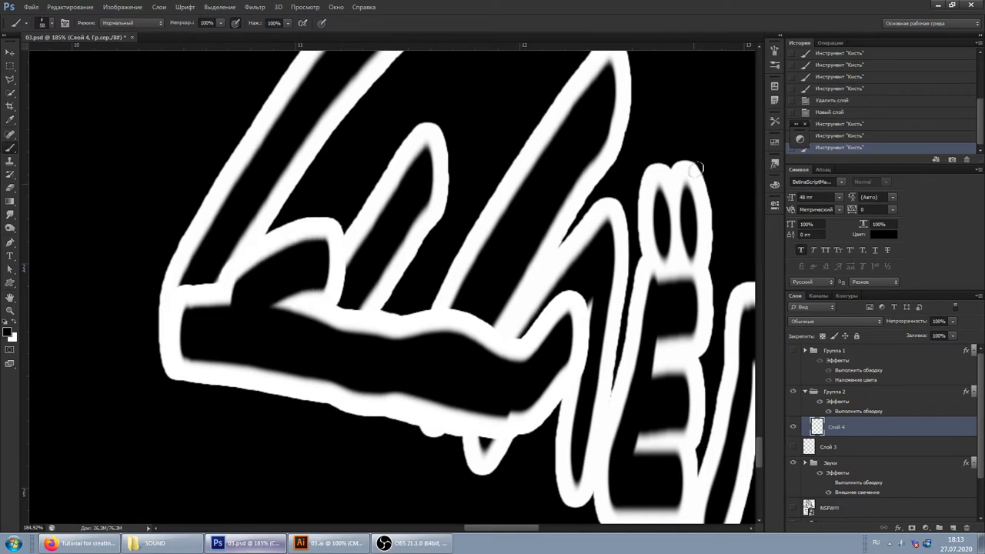
click(830, 112)
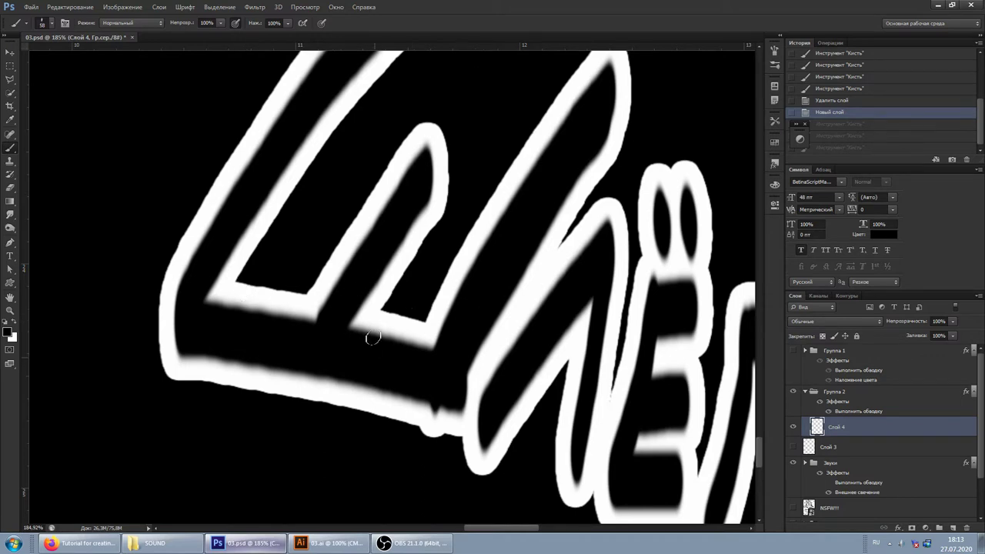
scroll(412, 376, down, 3)
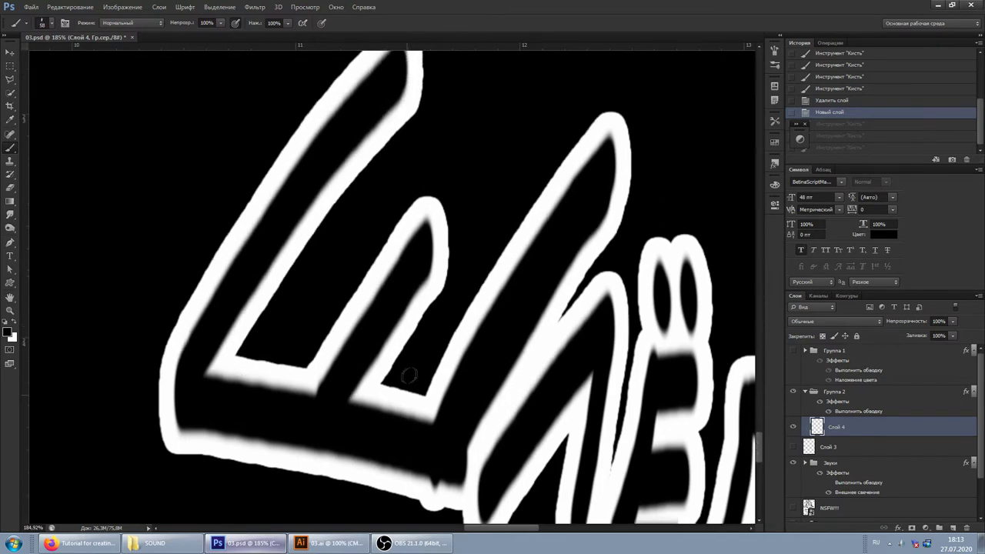
scroll(418, 352, down, 2)
scroll(418, 351, up, 3)
scroll(413, 374, up, 2)
scroll(418, 388, down, 3)
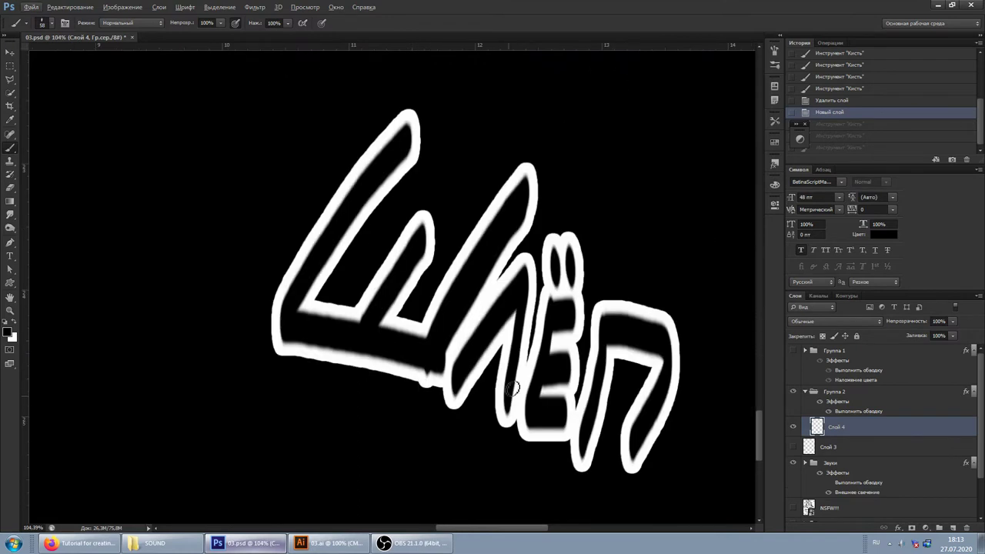
scroll(356, 340, up, 3)
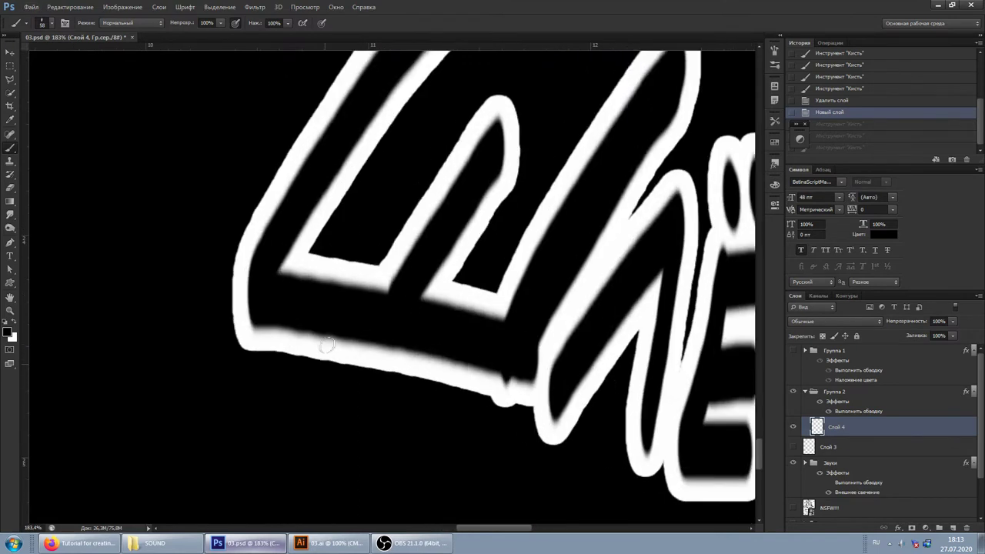
drag(265, 284, 536, 339)
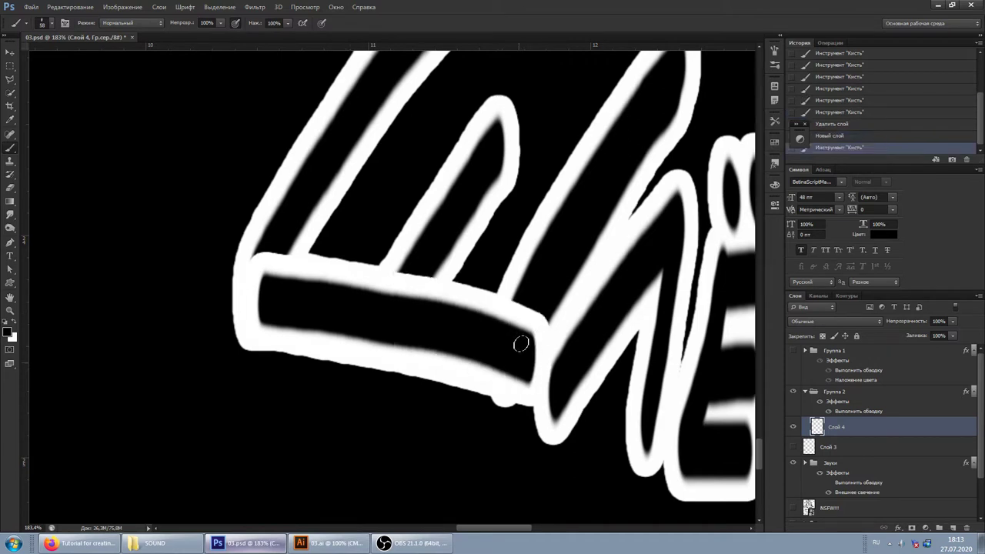
key(ctrl+z)
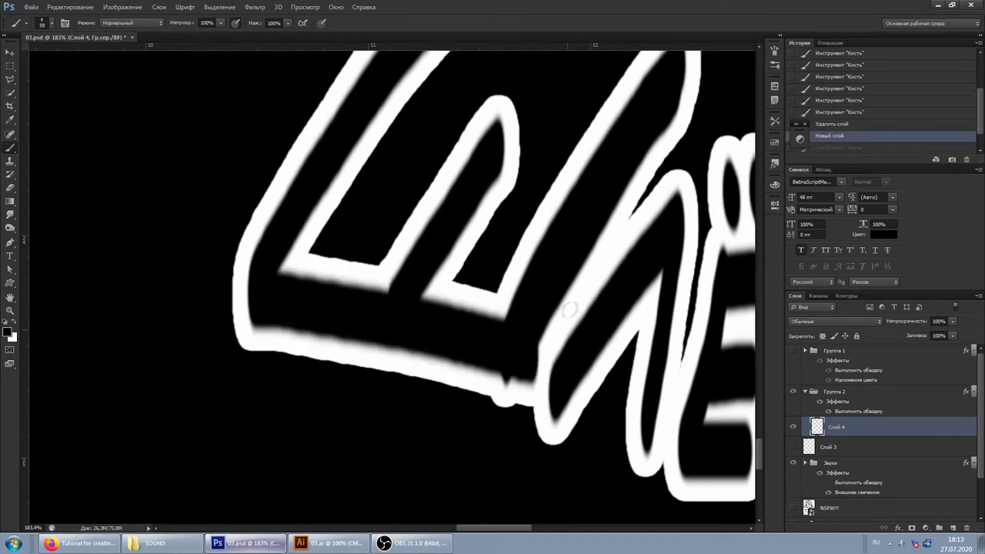
drag(568, 339, 323, 415)
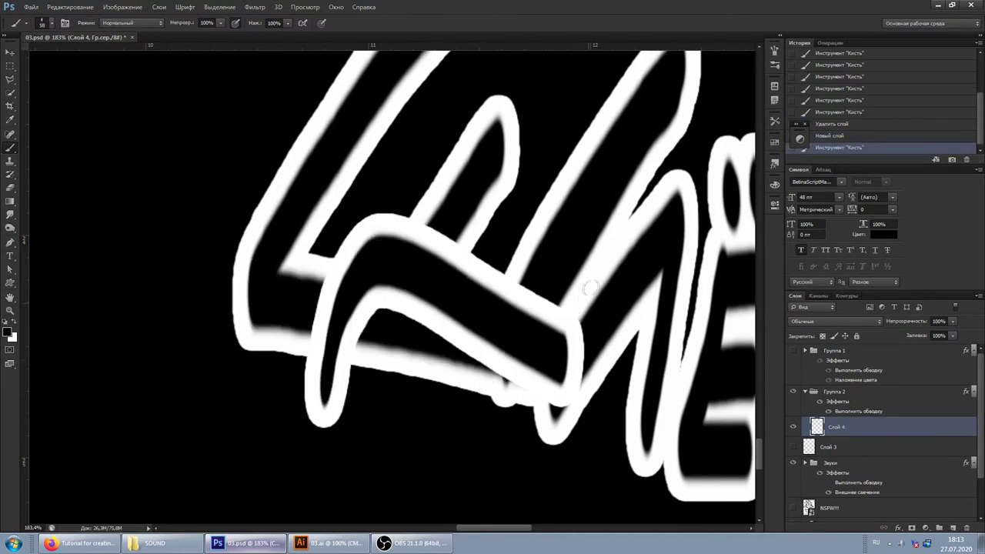
key(ctrl+z)
scroll(585, 285, down, 3)
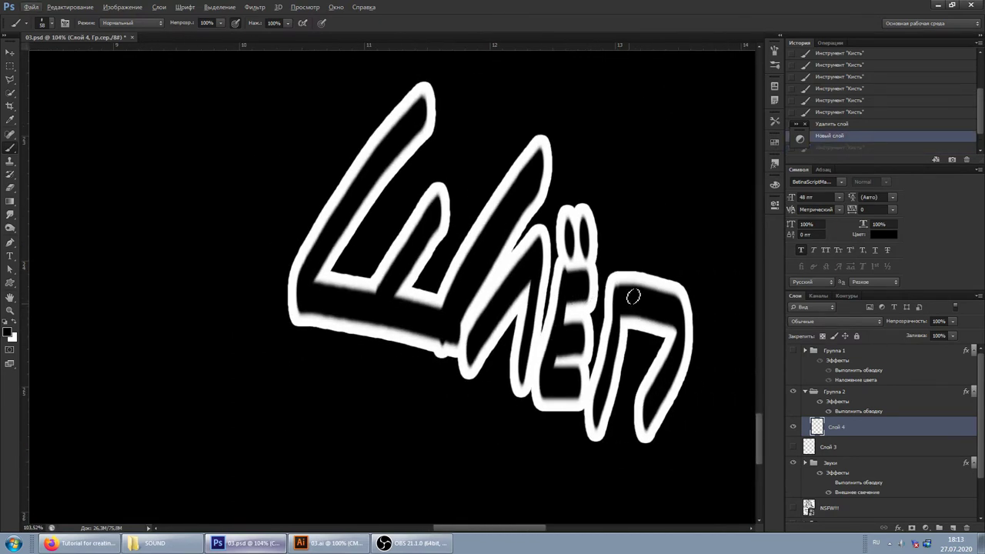
scroll(596, 267, up, 1)
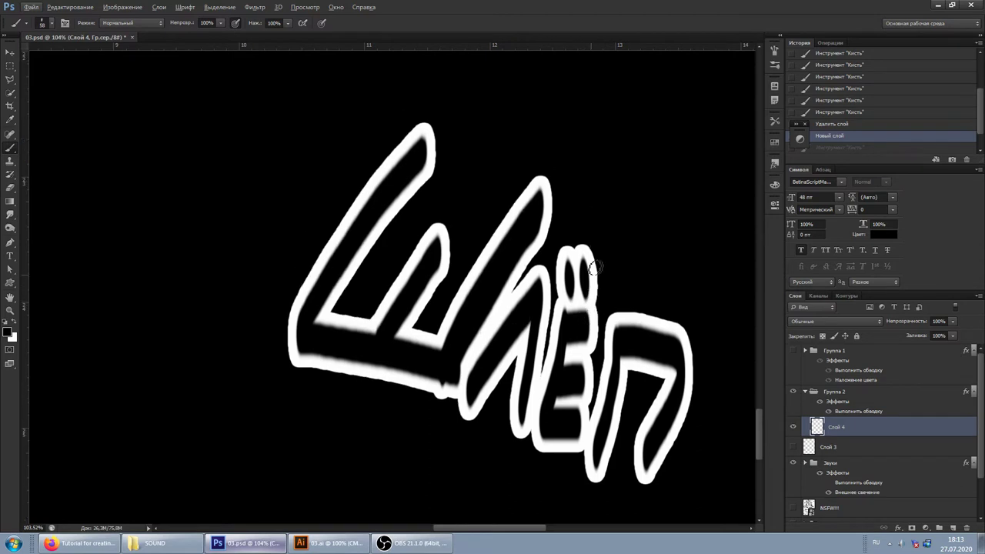
scroll(593, 273, right, 2)
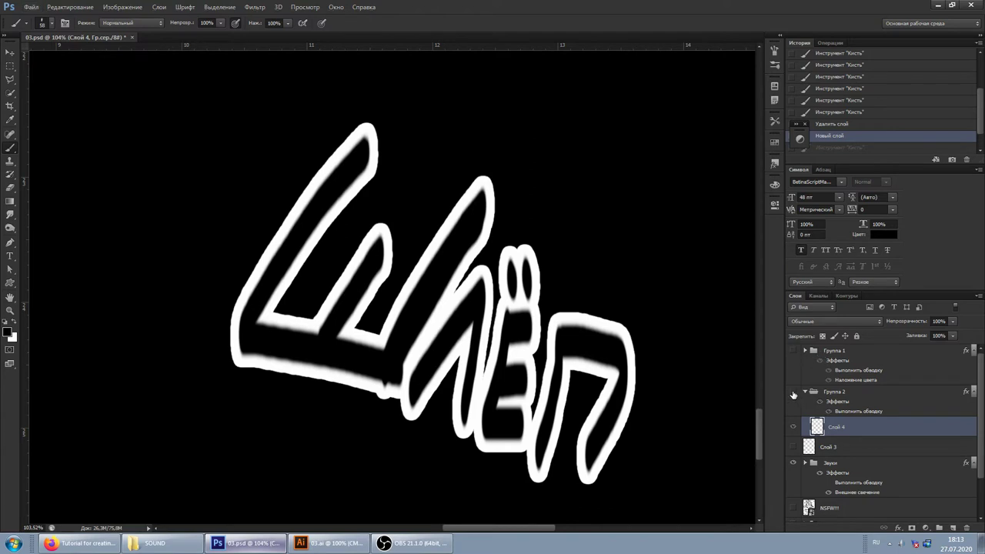
Compare visibility of the Звуки group and ЯПОНСКИЕ ЗВУКИ, restore them, and select the Pen tool.
click(795, 463)
scroll(803, 461, down, 2)
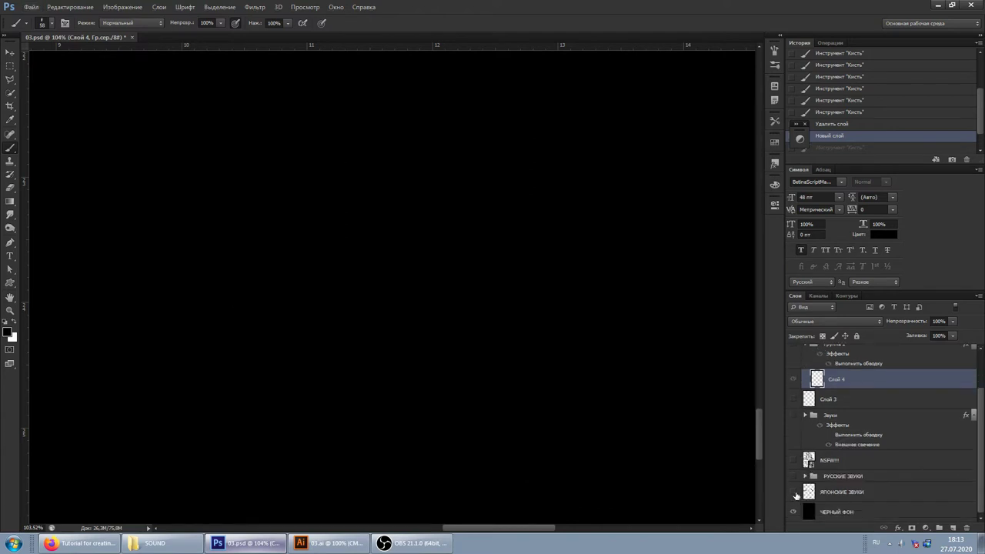
click(795, 493)
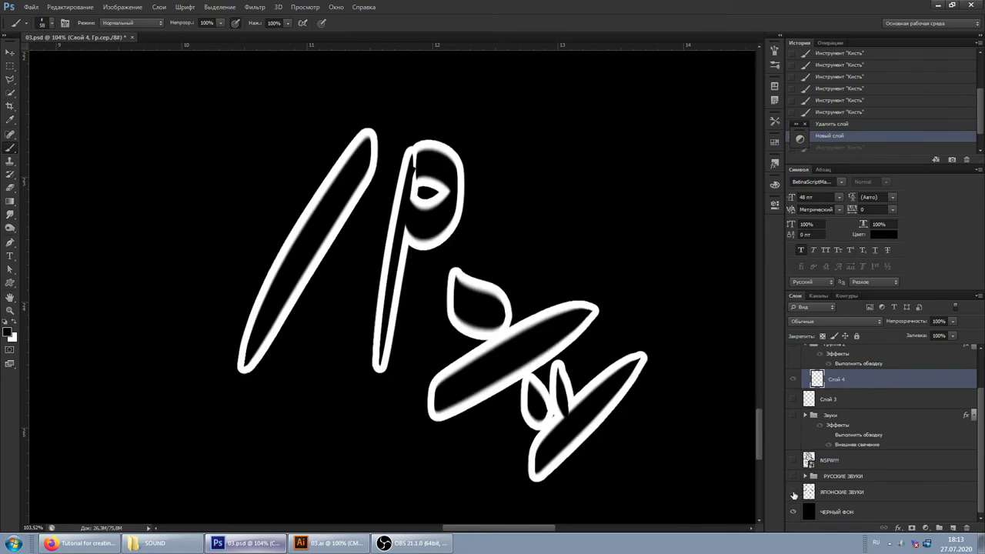
click(794, 493)
click(793, 416)
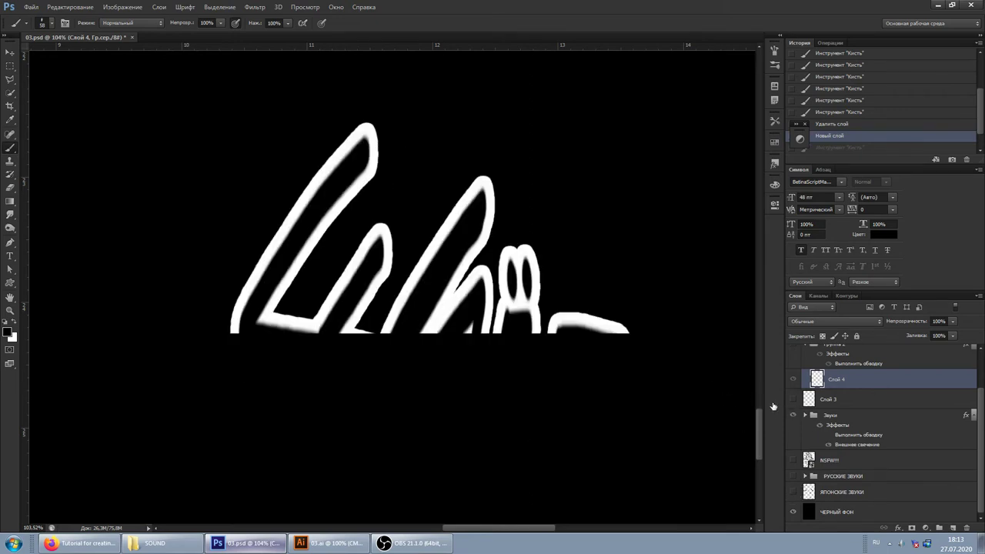
scroll(825, 372, up, 3)
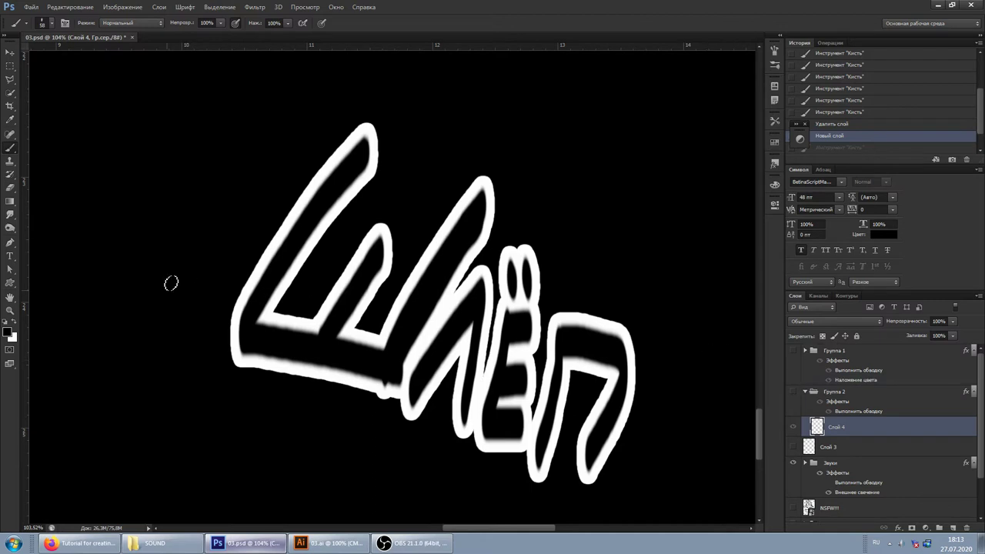
click(10, 242)
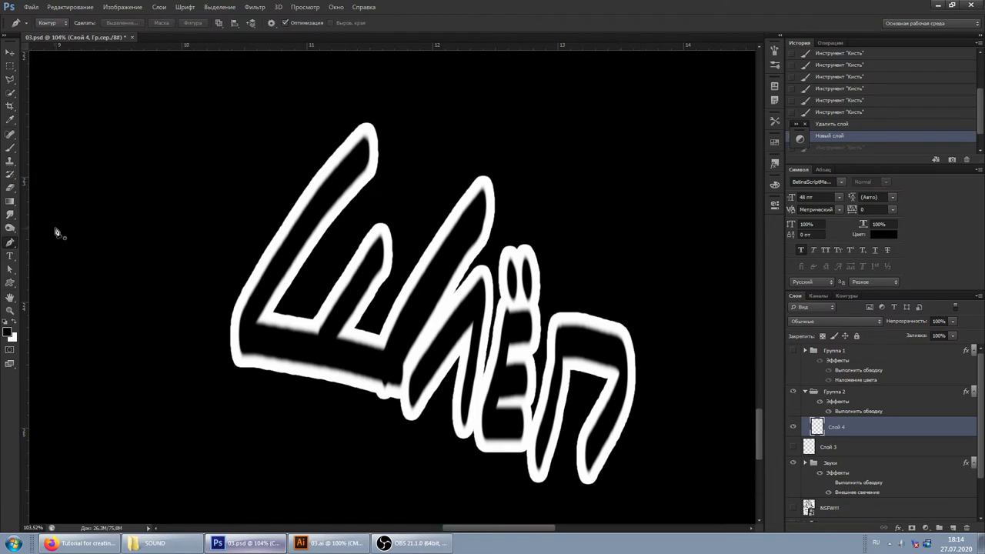
Trace Ш's left stroke and base with Pen anchors, redoing one misplaced anchor.
click(366, 154)
drag(246, 324, 222, 397)
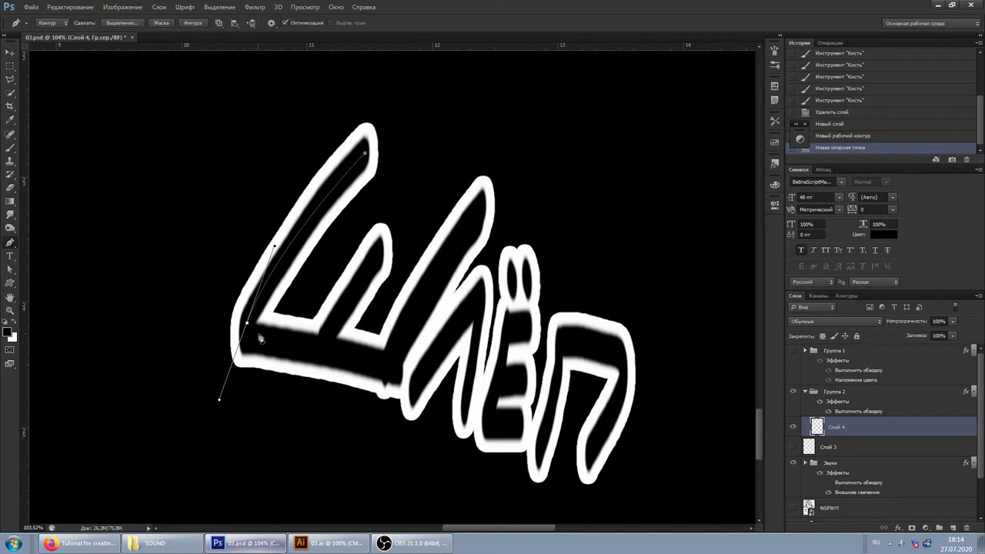
key(ctrl+z)
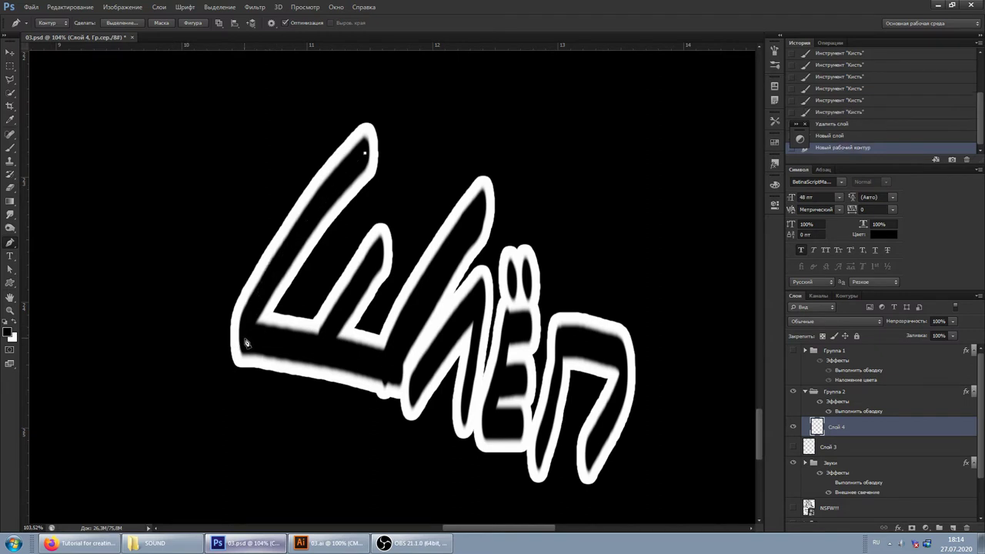
drag(243, 336, 213, 418)
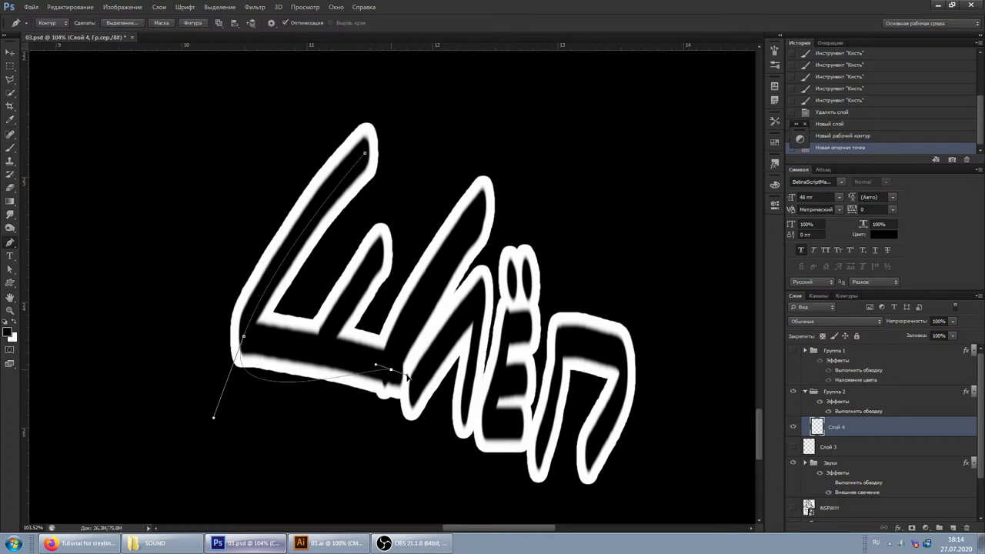
alt+click(244, 337)
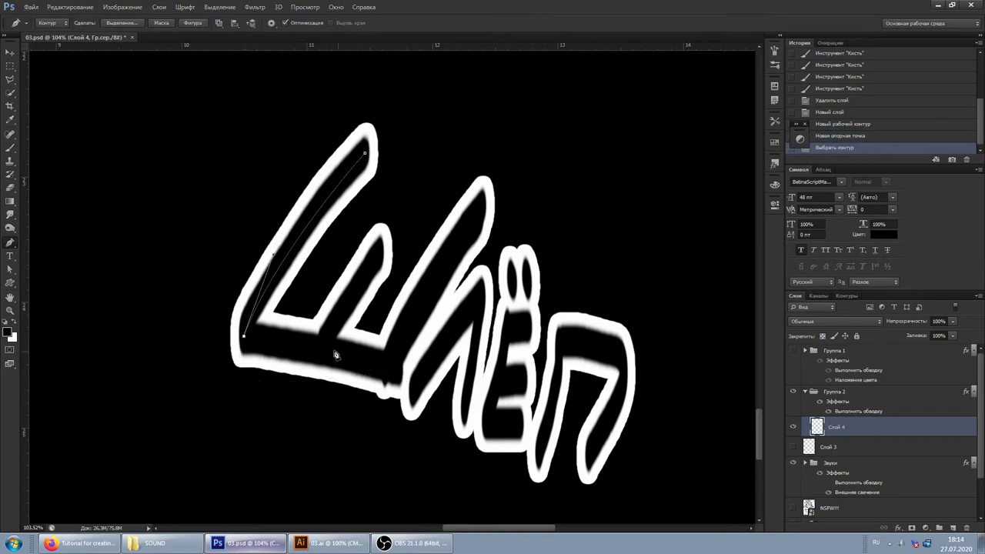
click(410, 379)
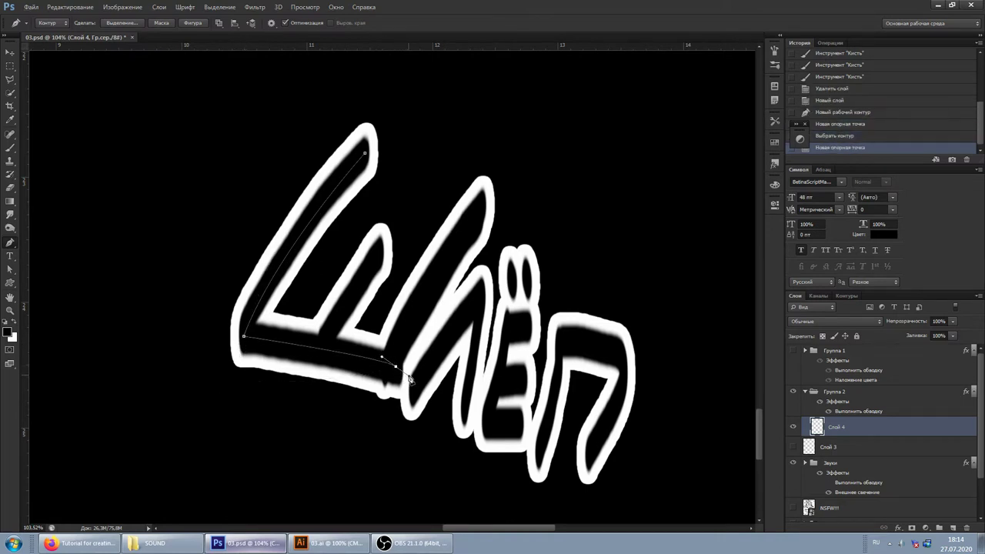
Trace Ш's right and middle strokes as separate subpaths, then show the paths list.
click(478, 218)
drag(392, 361, 372, 429)
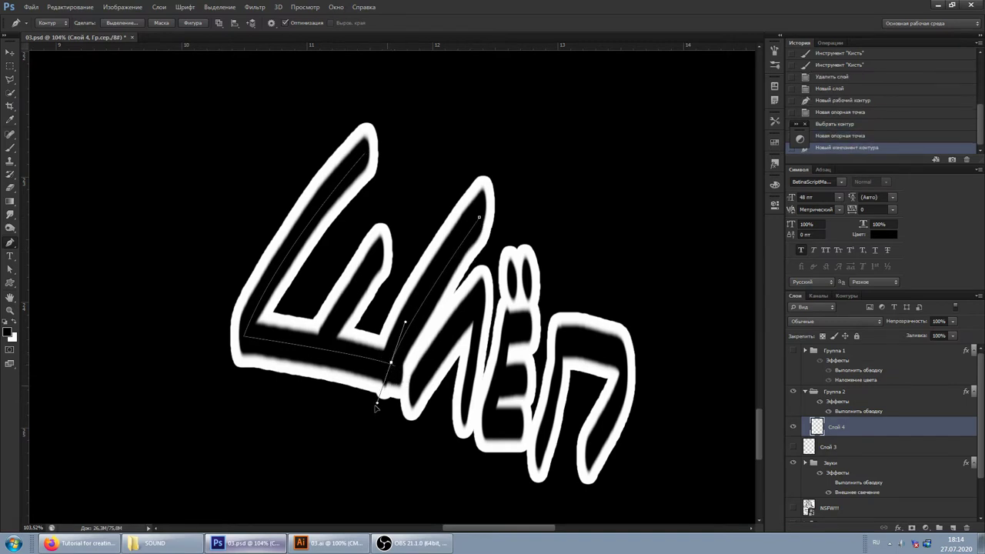
key(Escape)
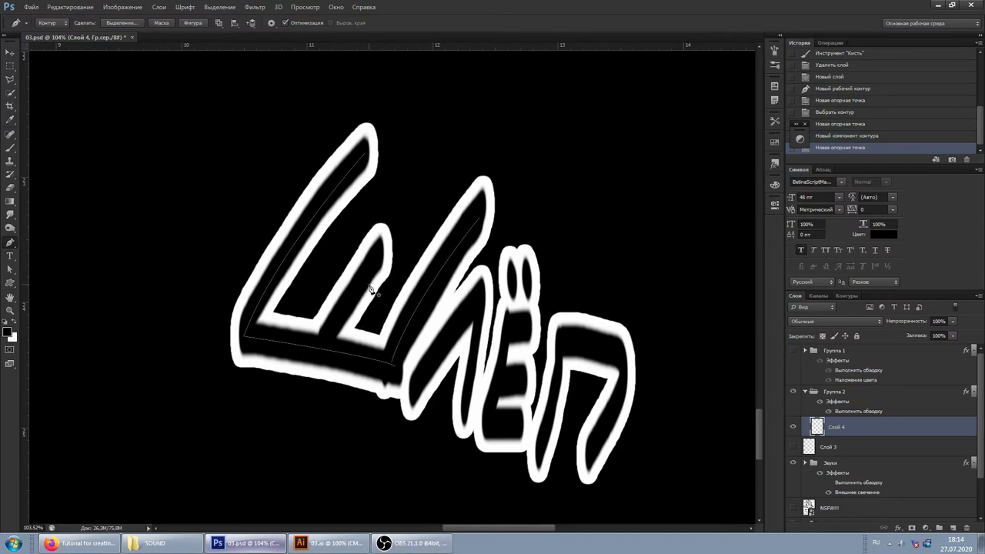
click(375, 259)
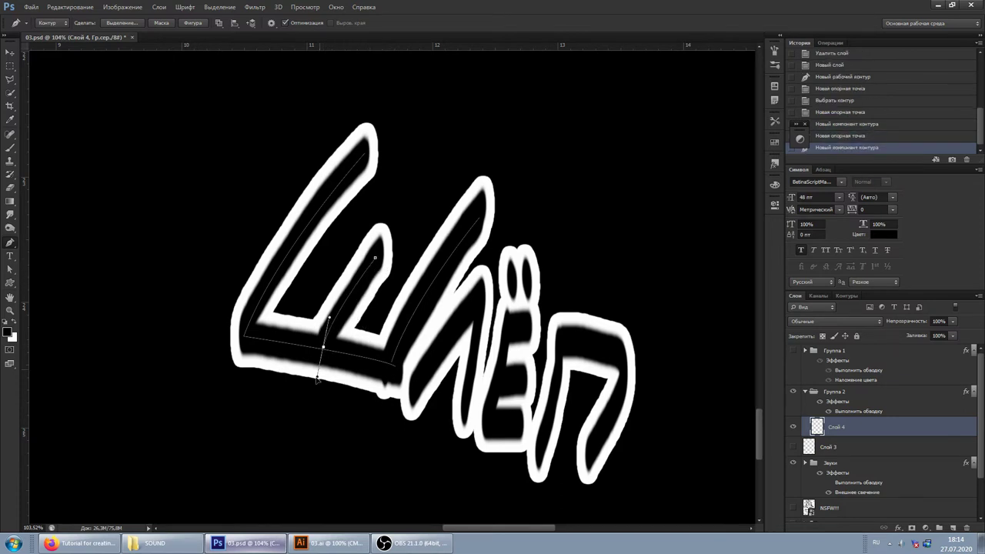
click(332, 309)
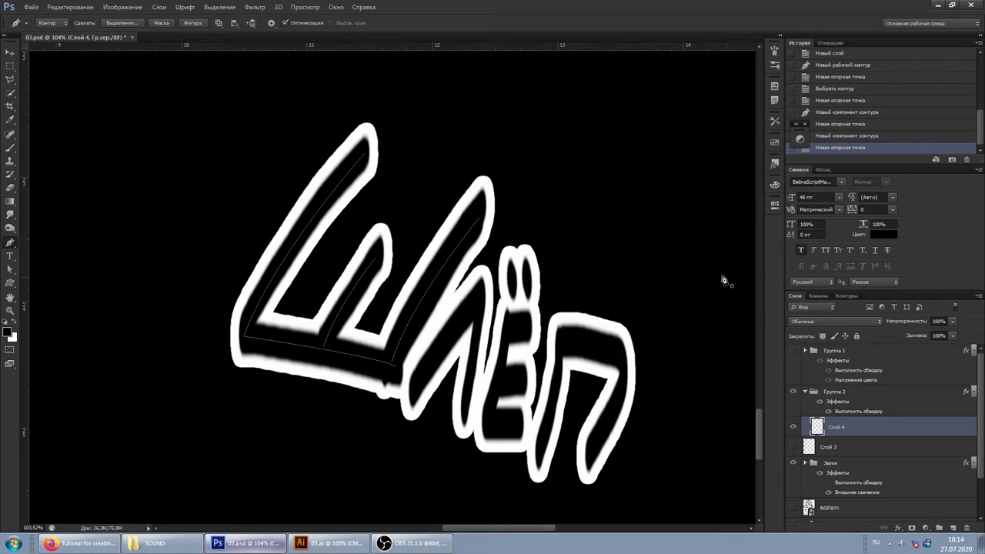
click(846, 295)
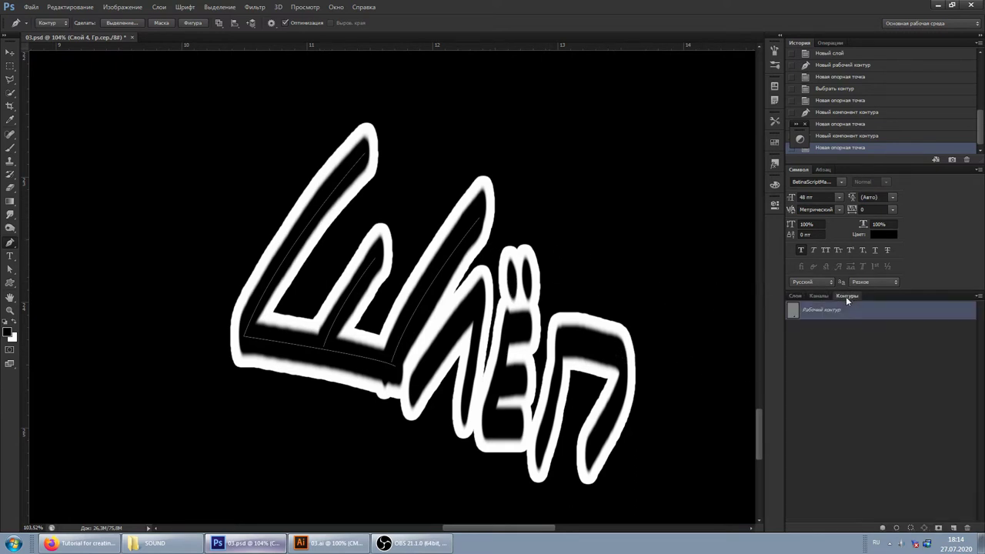
Open the Контуры panel, select Рабочий контур, and hide the Звуки group.
click(335, 7)
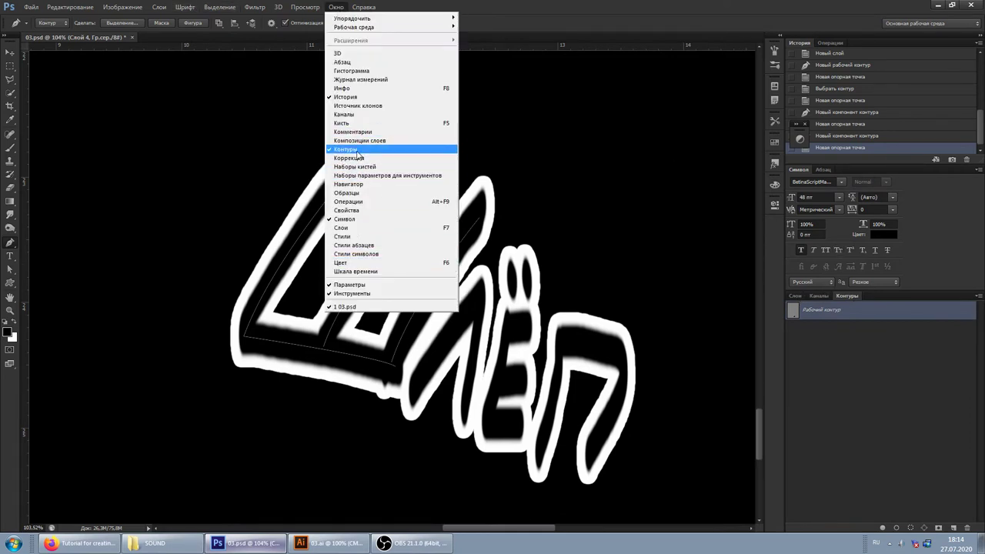
click(885, 318)
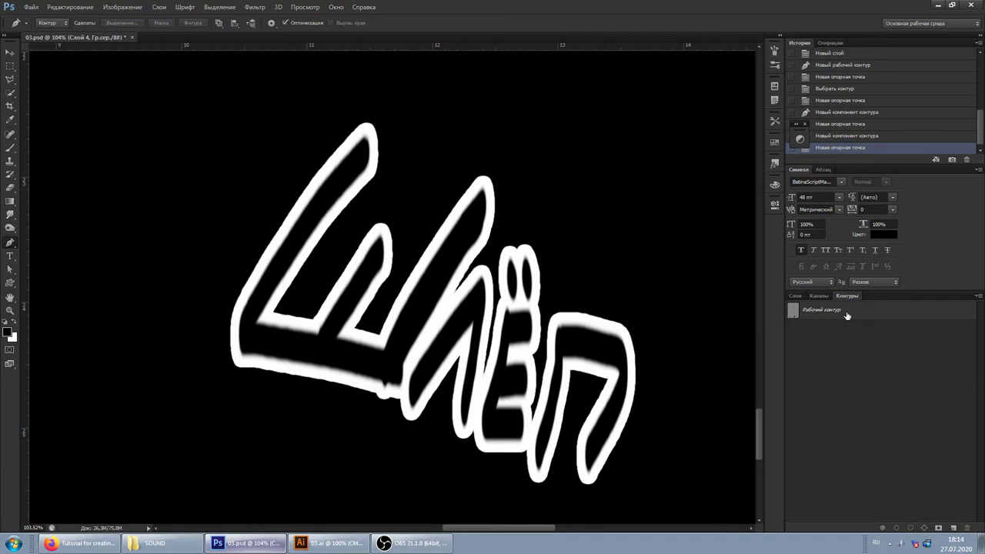
click(832, 316)
click(796, 296)
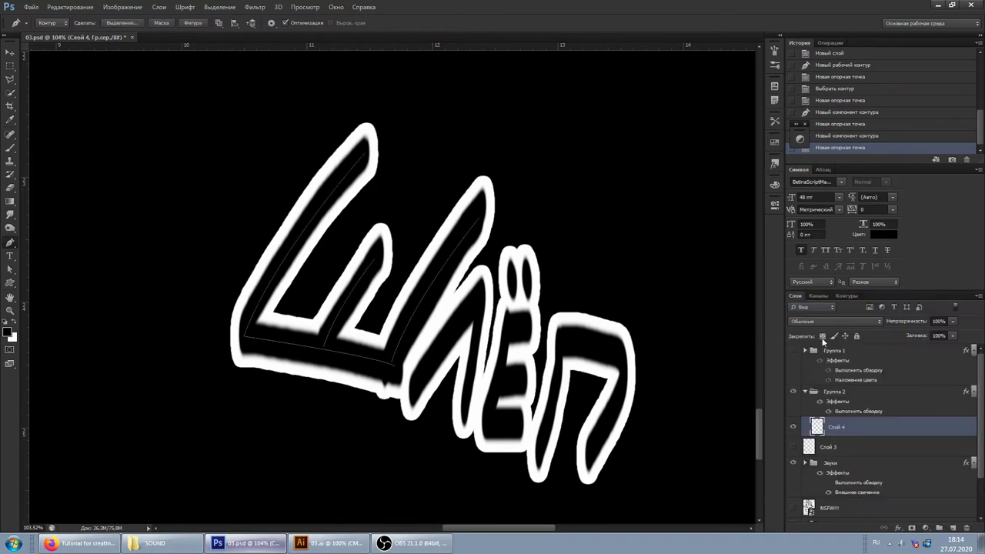
click(793, 461)
click(847, 296)
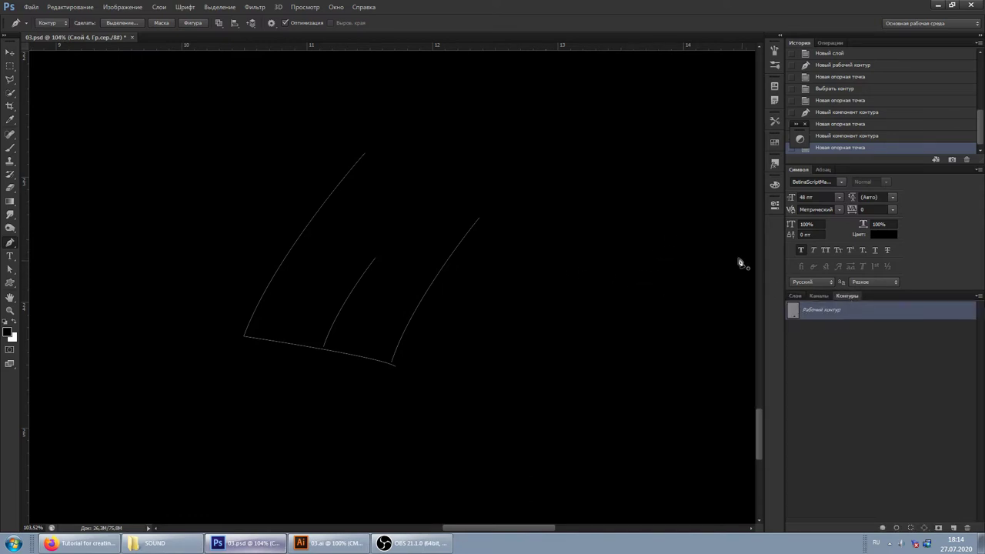
Bring up Stroke Path for the work path, then cancel it.
right_click(841, 313)
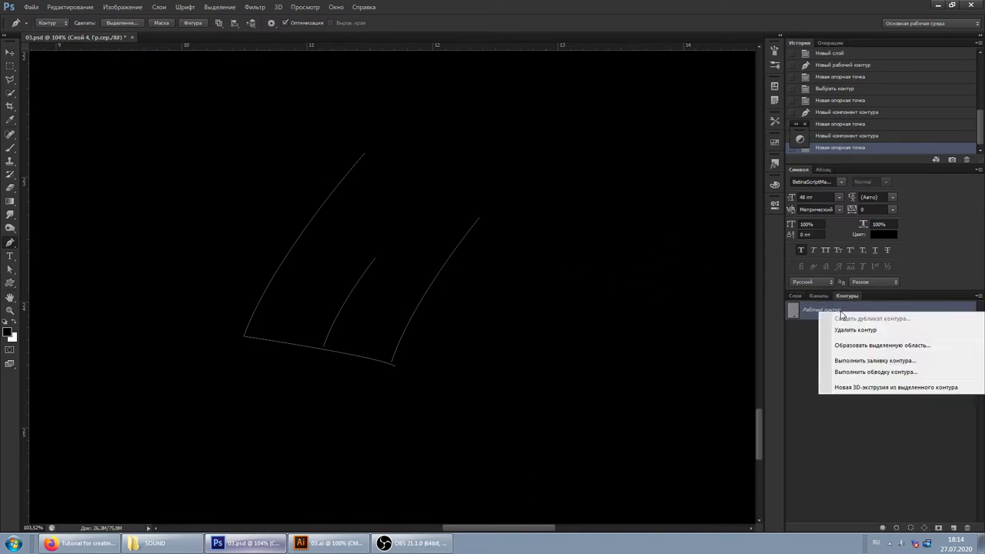
click(857, 373)
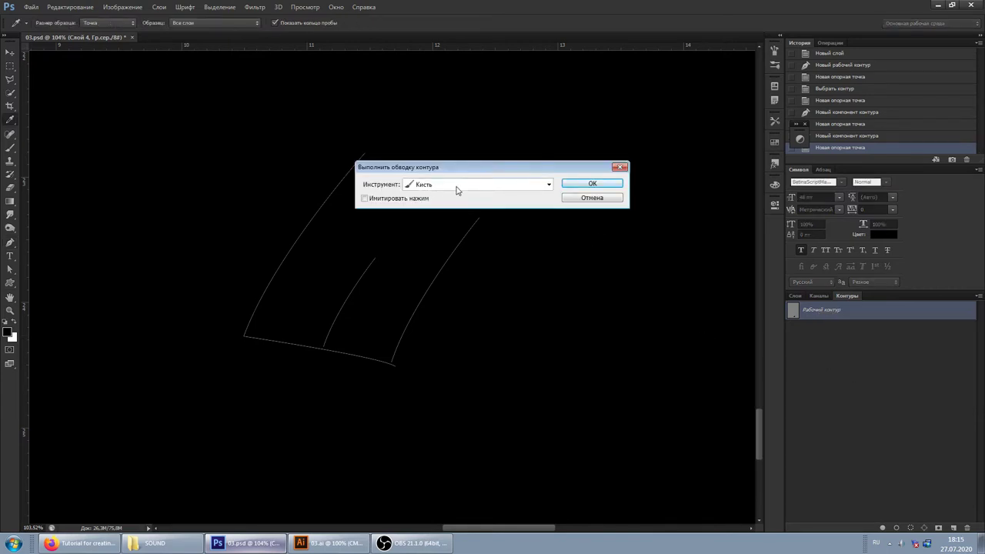
click(588, 198)
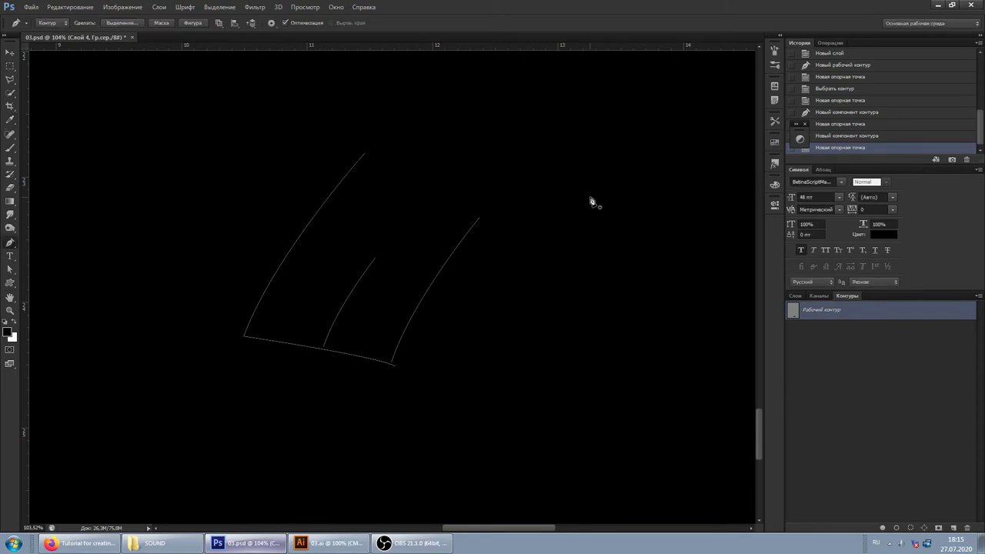
Open the Brush panel, pick the Brush tool, and test then undo a stroke.
click(773, 65)
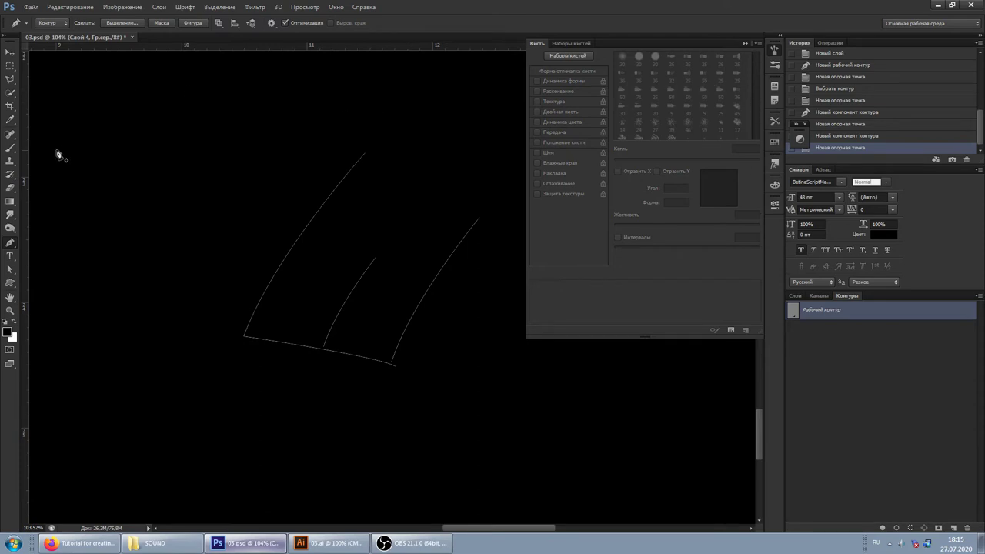
click(10, 148)
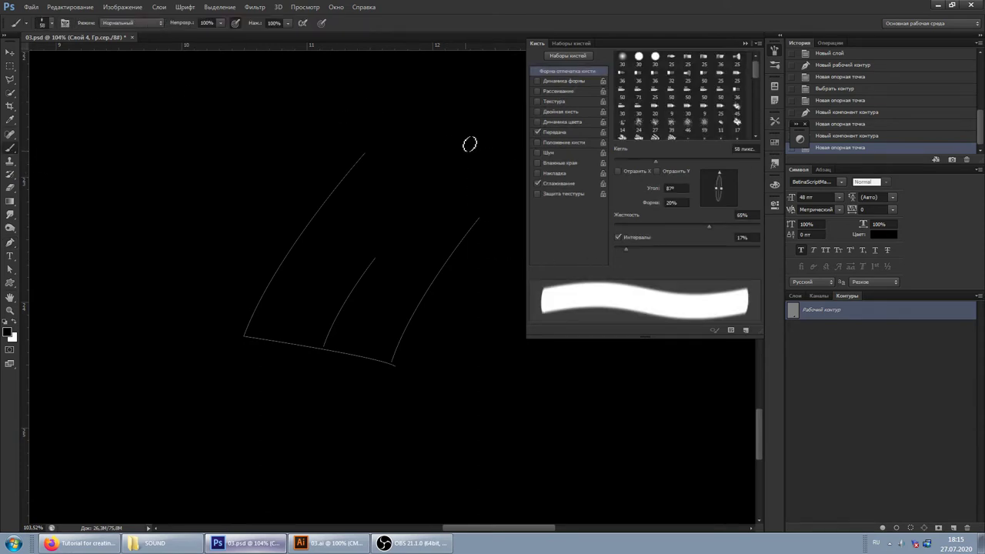
drag(446, 116, 427, 166)
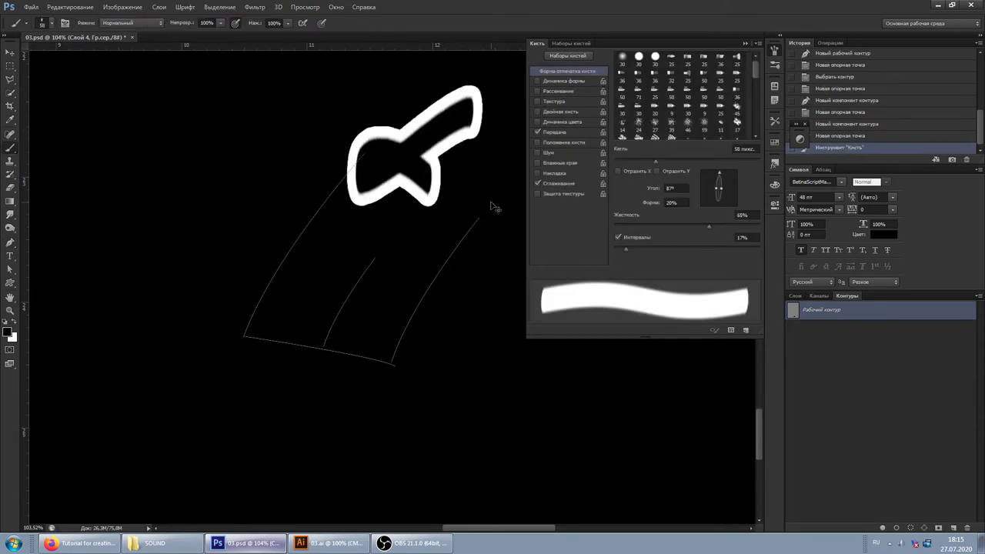
key(ctrl+z)
Stroke Рабочий контур with the white brush, then close the Brush panel.
right_click(823, 315)
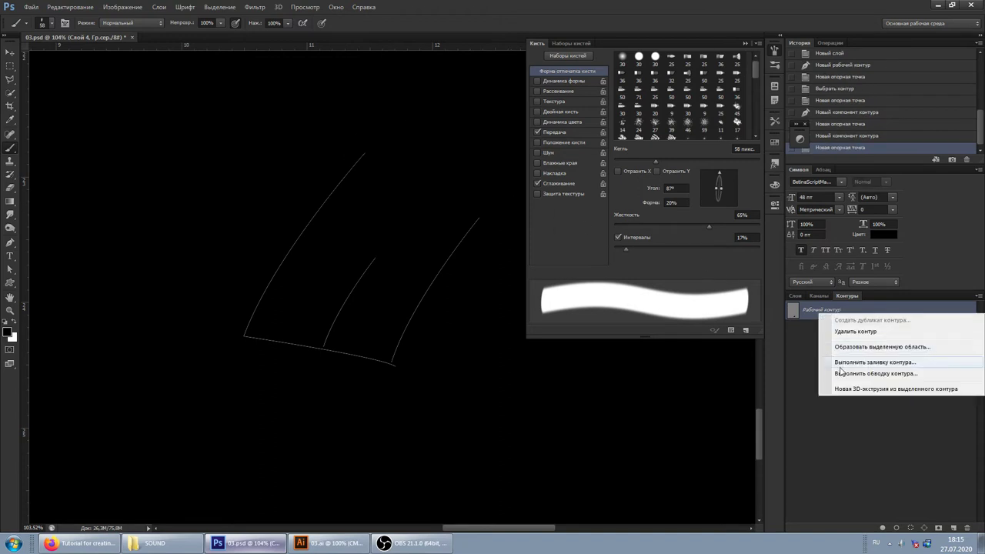
click(854, 371)
click(583, 185)
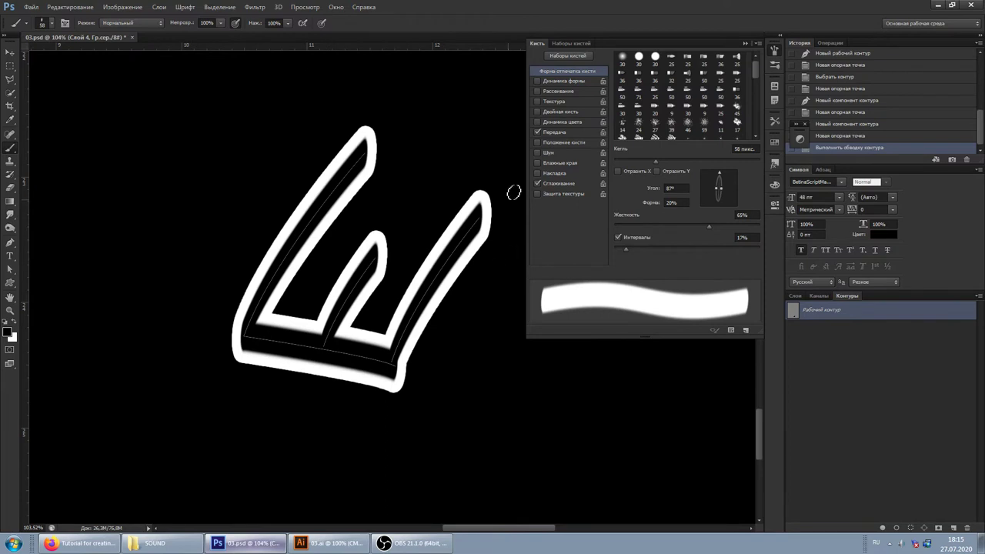
scroll(303, 257, up, 2)
scroll(294, 256, up, 2)
scroll(294, 256, down, 2)
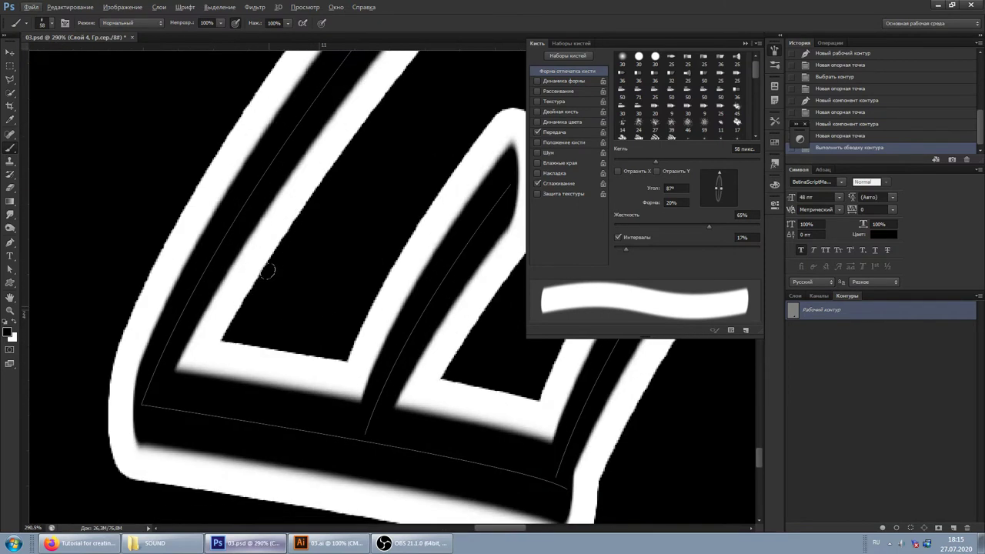
scroll(269, 270, down, 1)
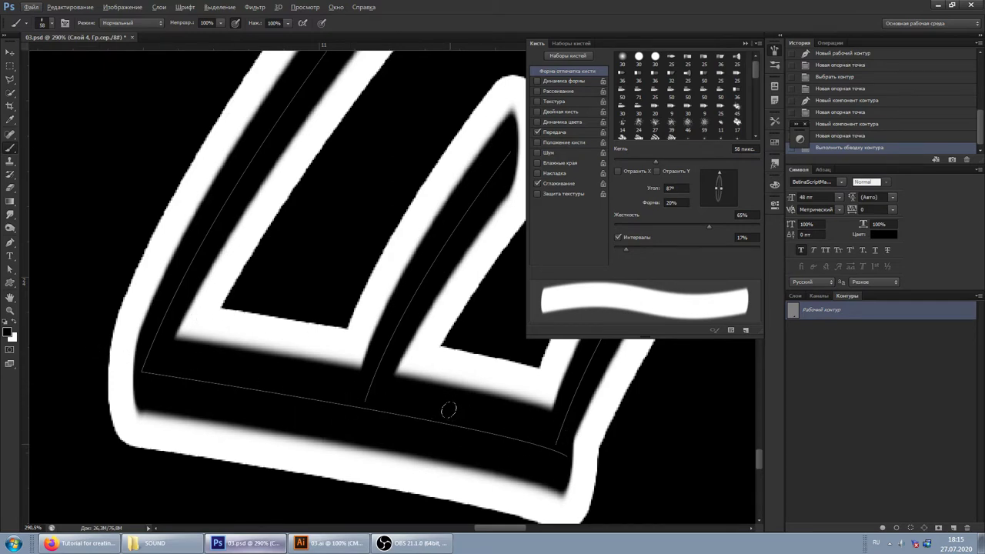
scroll(448, 407, down, 2)
scroll(446, 411, down, 2)
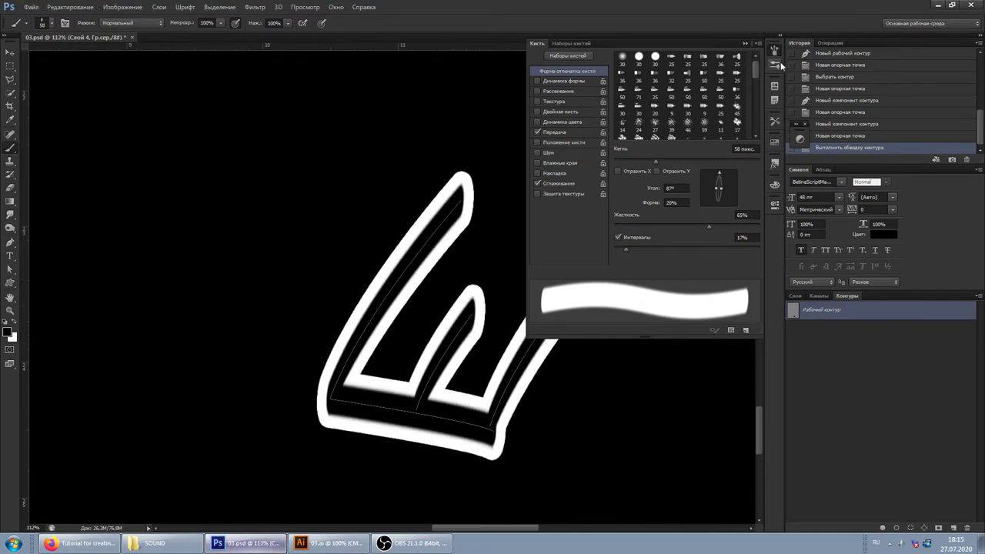
click(744, 44)
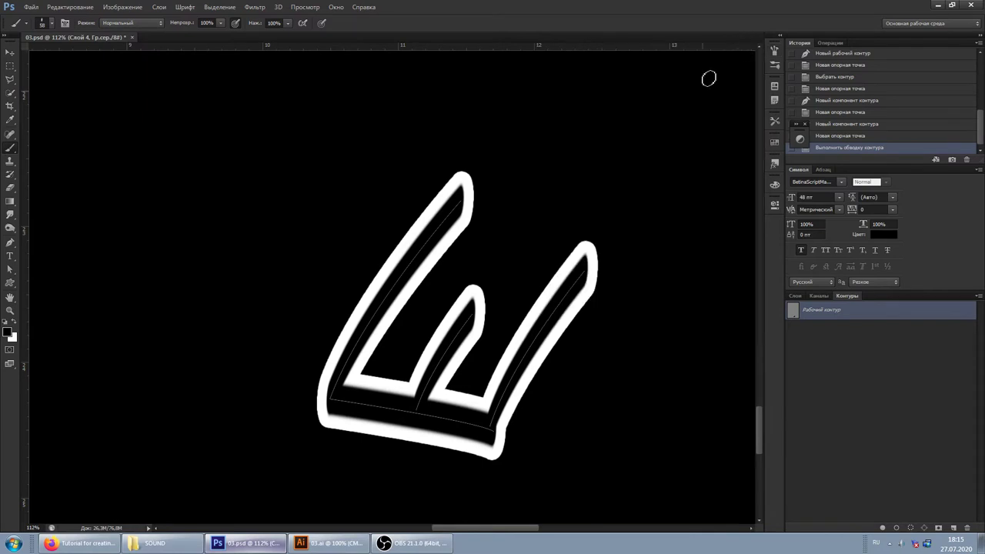
Review the layer list, then revert History to before 'Выполнить обводку контура'.
click(795, 295)
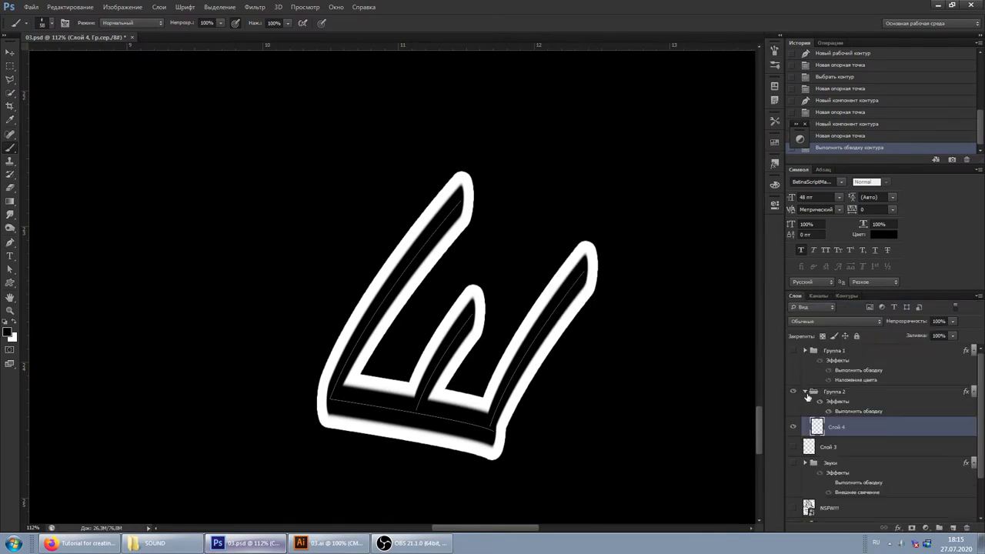
scroll(806, 400, down, 1)
scroll(808, 431, down, 1)
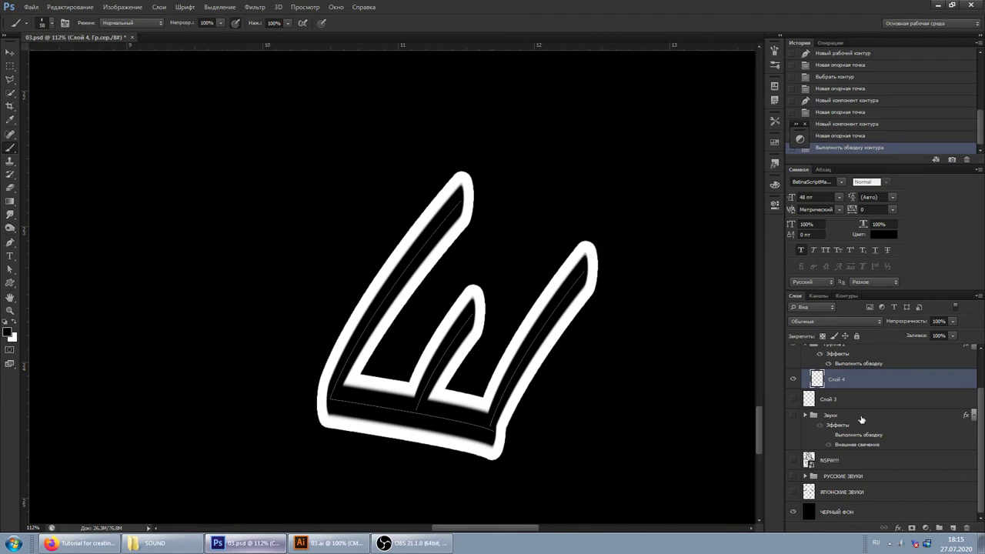
scroll(842, 421, up, 3)
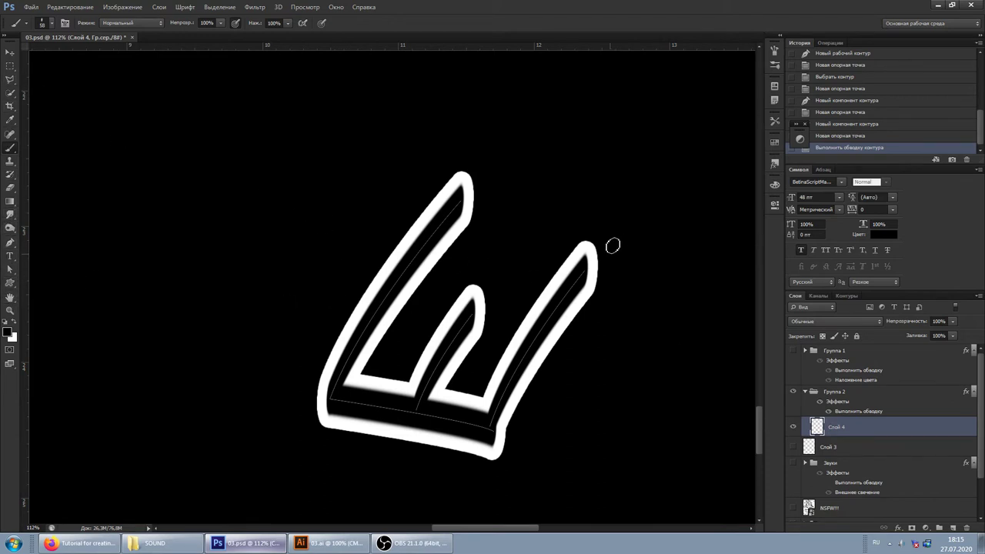
click(852, 137)
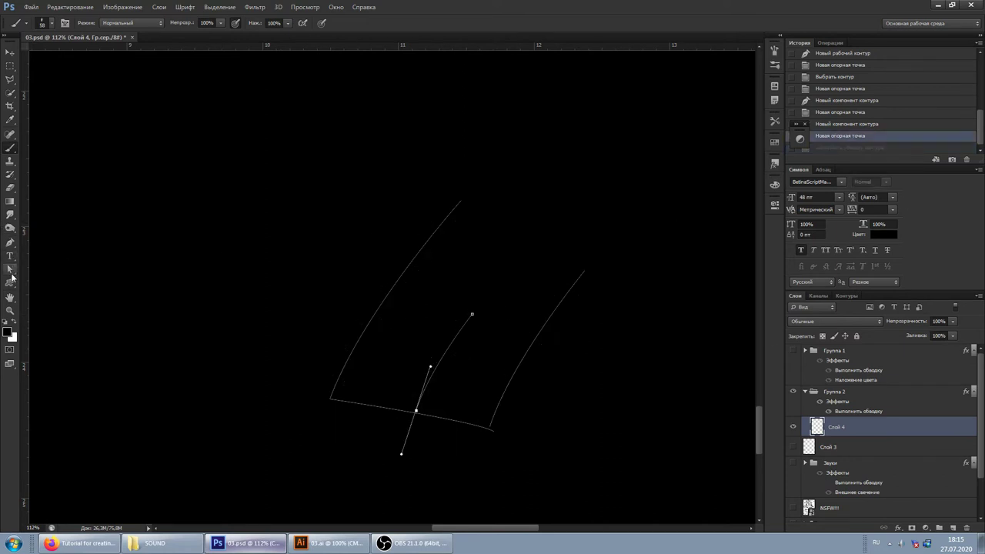
Adjust the middle and right stroke path anchors, trial-stroke the subpath, and undo it.
click(10, 271)
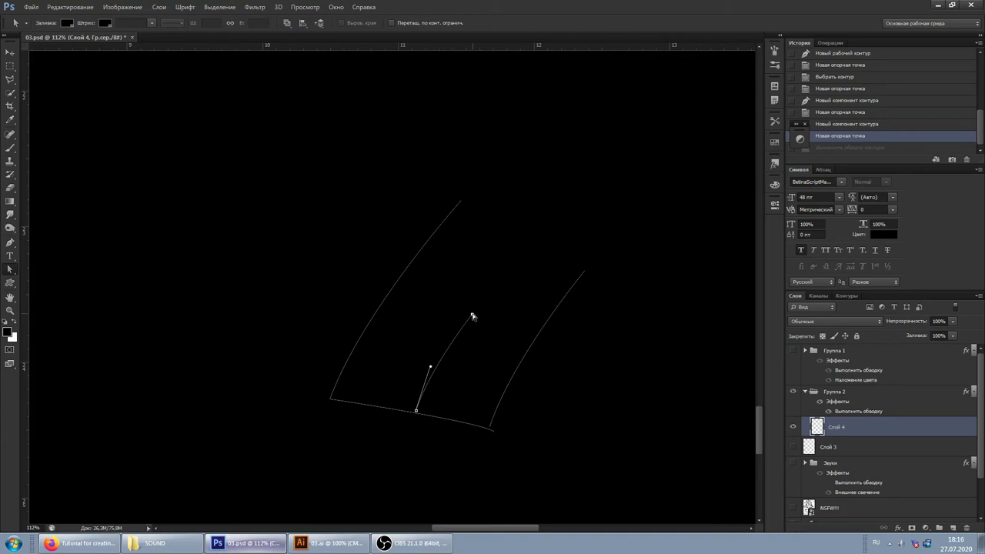
drag(472, 316, 500, 329)
click(585, 273)
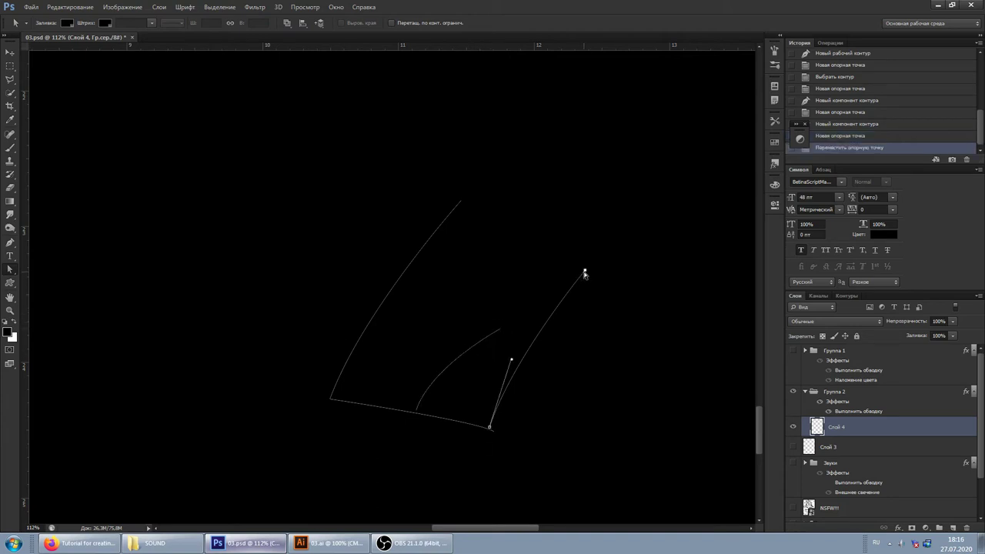
drag(584, 273, 637, 348)
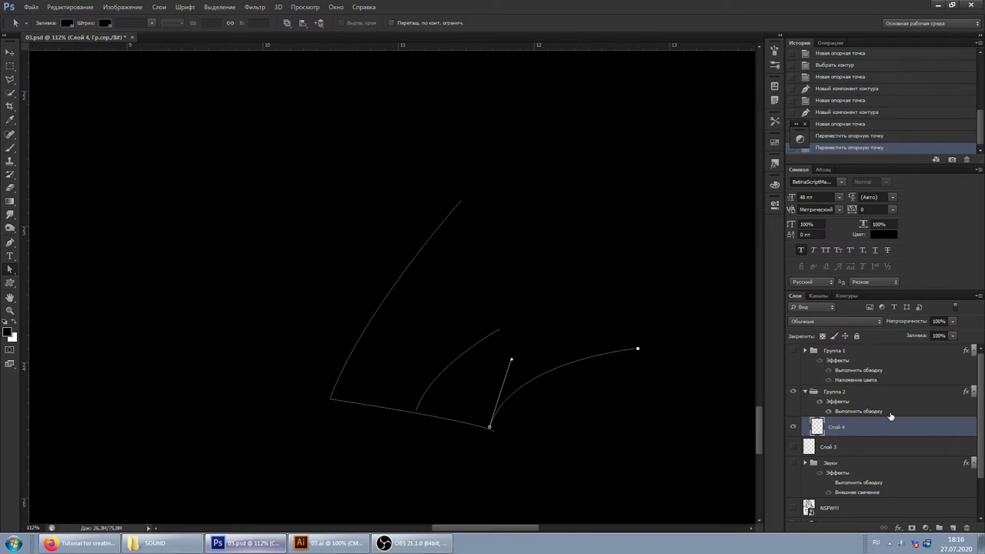
click(848, 298)
right_click(829, 309)
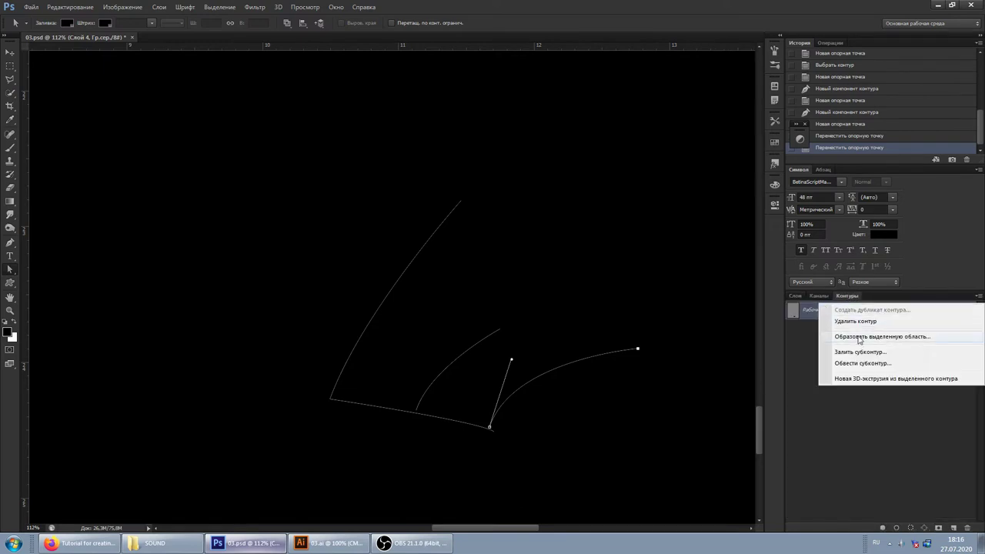
click(860, 369)
click(608, 186)
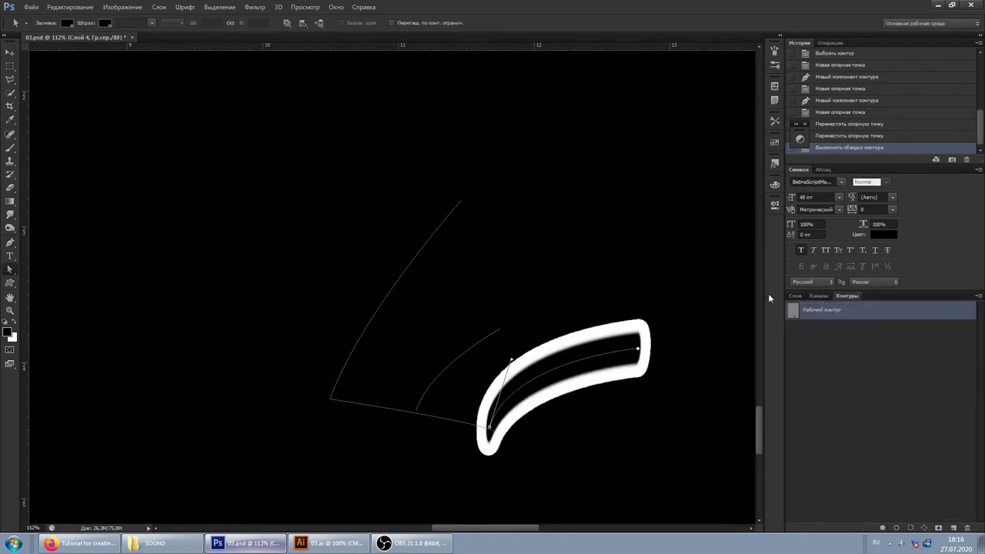
key(ctrl+z)
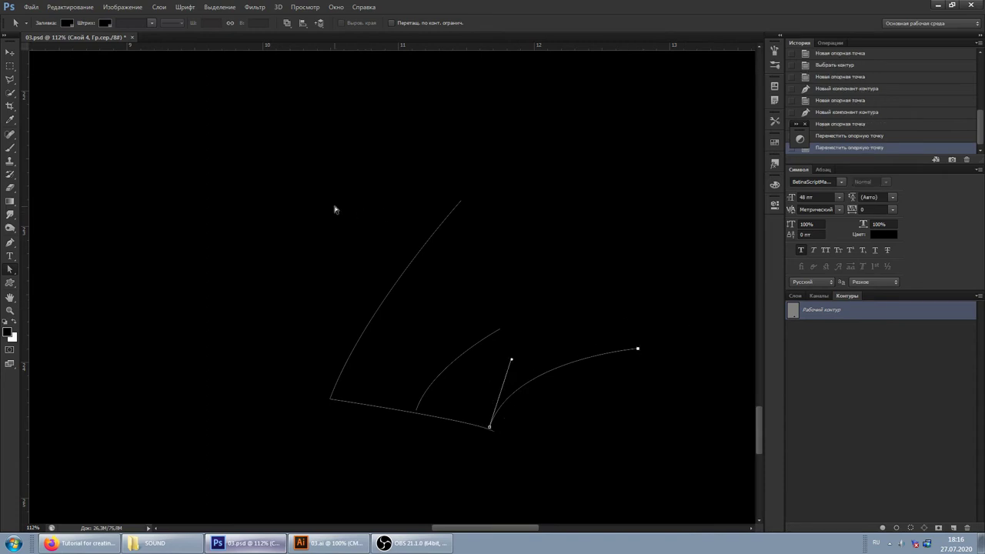
Deselect the subpath, stroke the whole work path with the brush, and return to Layers.
click(629, 285)
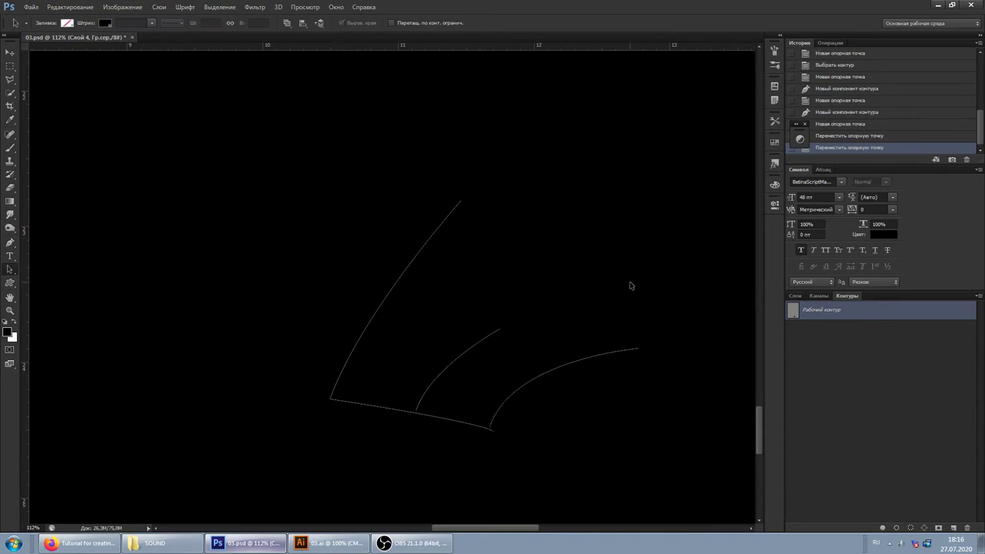
right_click(830, 316)
click(847, 375)
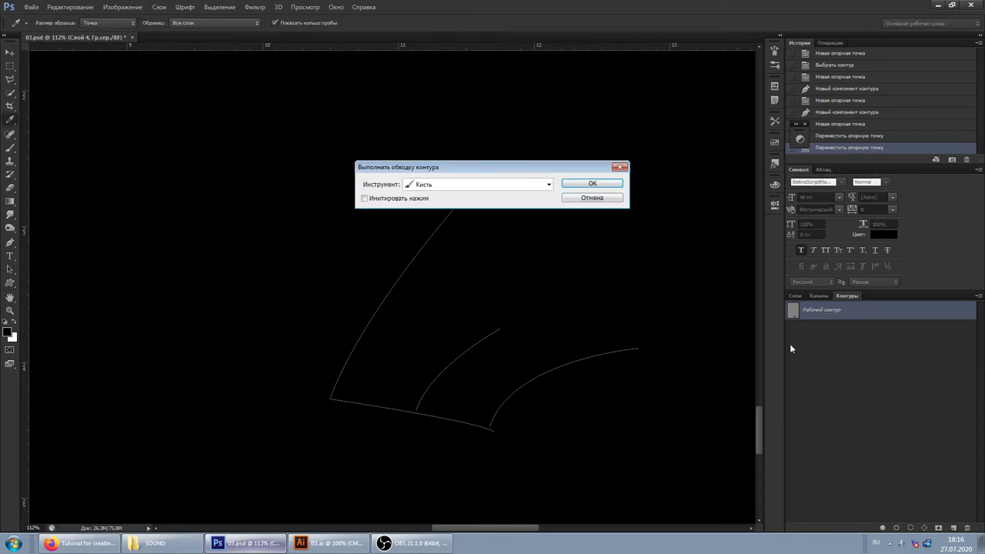
click(593, 185)
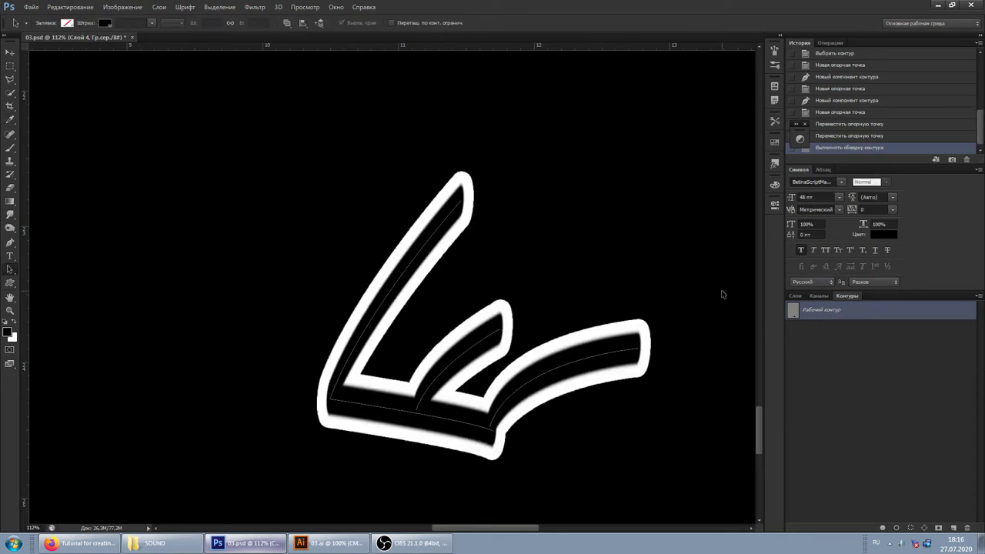
click(797, 296)
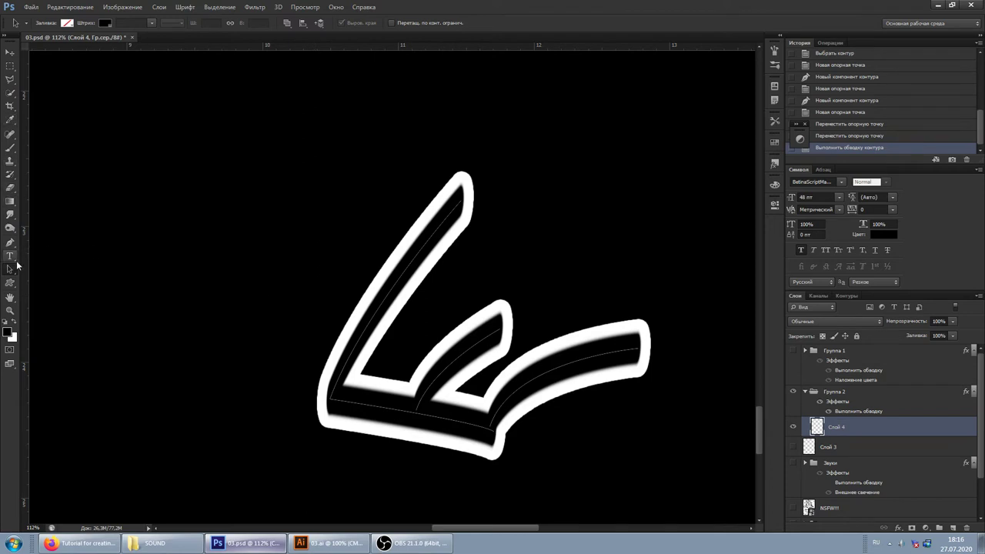
Move the work path to the lower left, trial-erase parts of the Ш, then revert the erasing.
drag(401, 279, 263, 276)
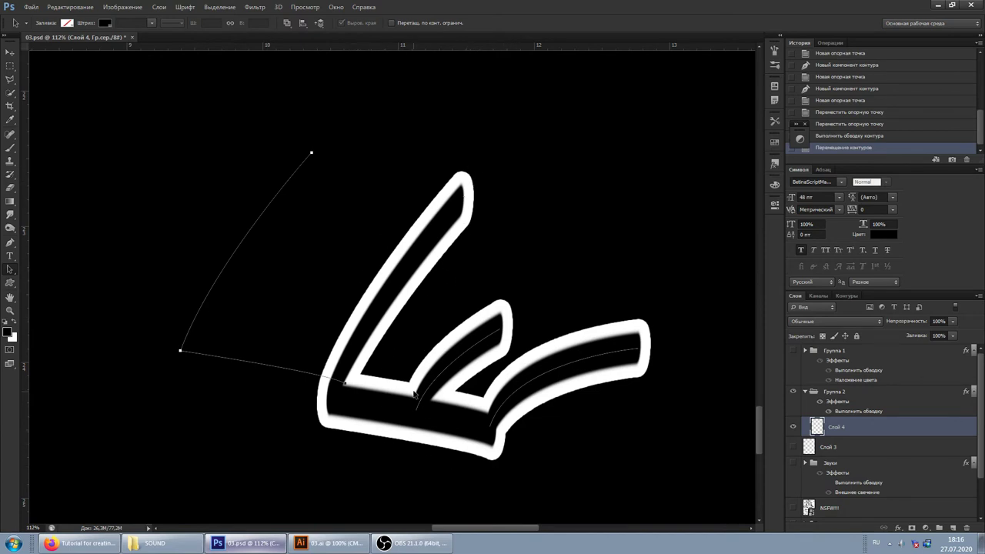
drag(213, 292, 149, 362)
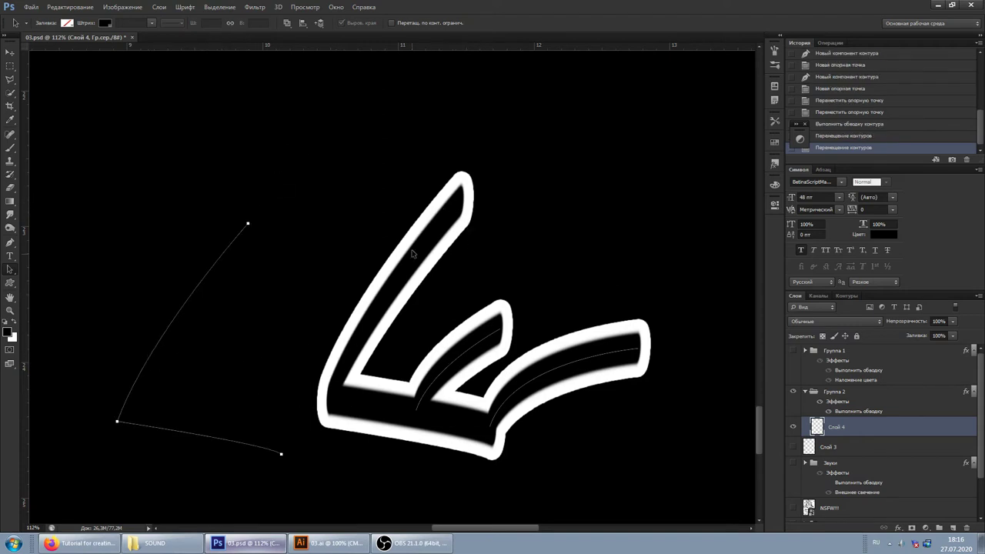
click(10, 188)
mouse_move(431, 246)
mouse_down()
mouse_move(385, 292)
mouse_move(395, 259)
mouse_up()
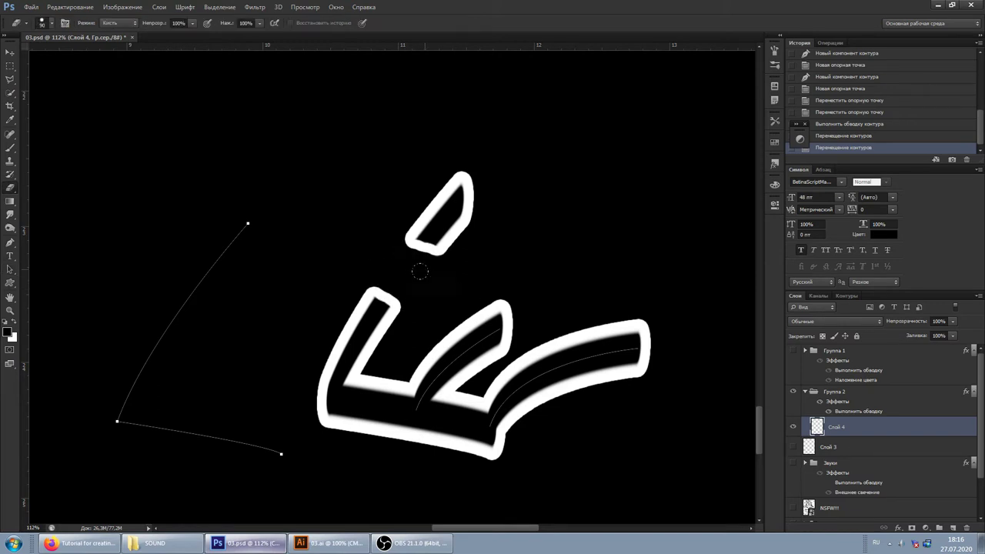
drag(485, 338, 462, 376)
drag(603, 310, 550, 385)
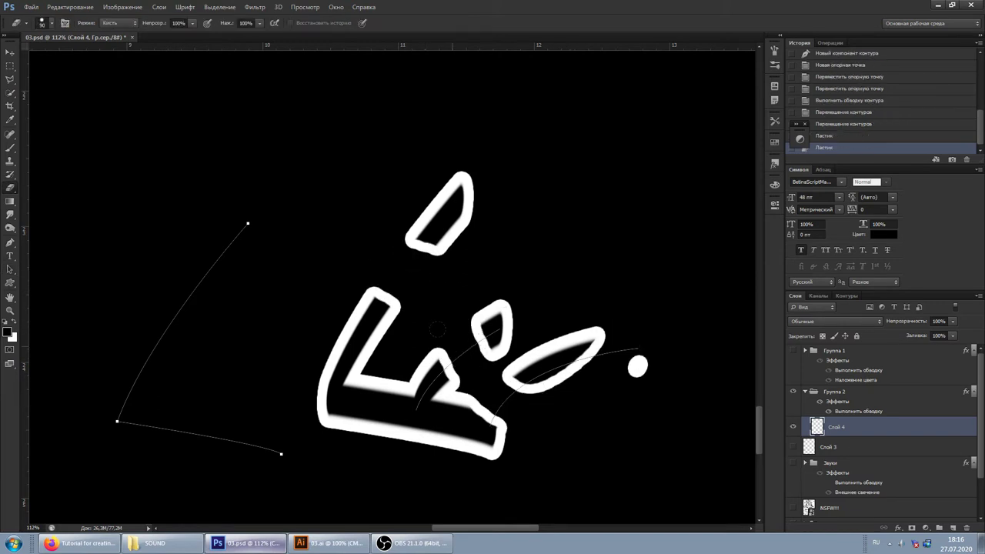
drag(373, 346, 416, 431)
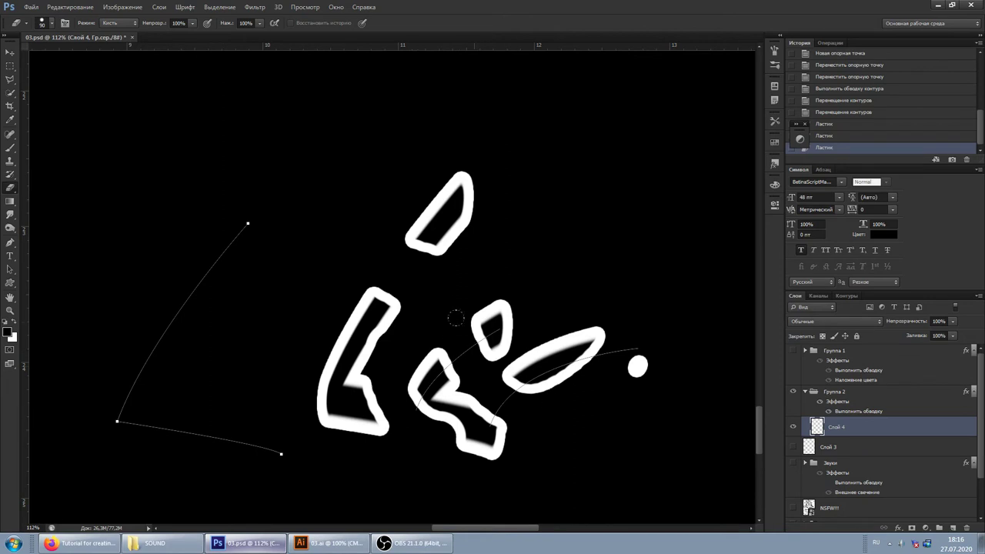
click(824, 113)
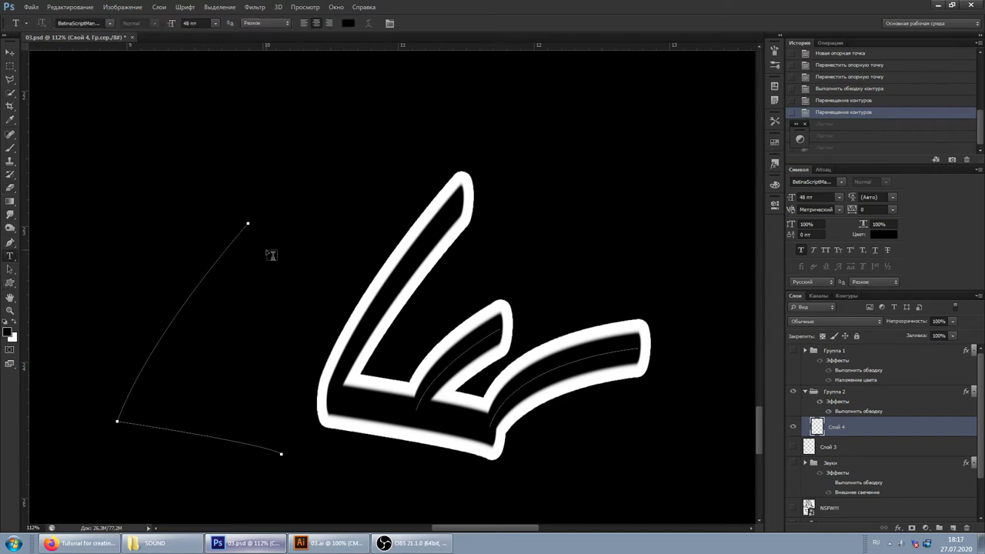
Revert to the just-stroked state in History and pull the right anchor up toward the upper right.
right_click(10, 268)
click(46, 277)
drag(247, 224, 344, 216)
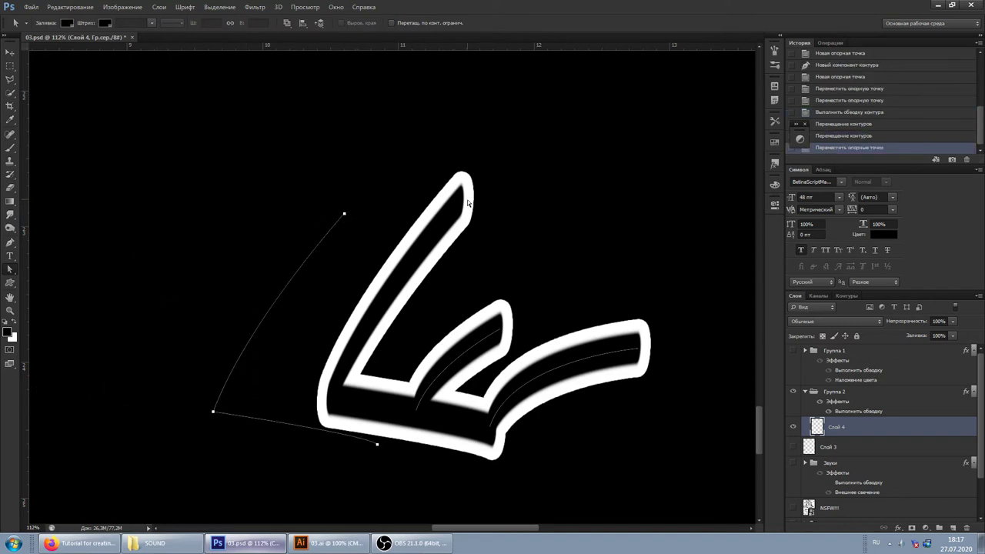
click(863, 113)
click(638, 352)
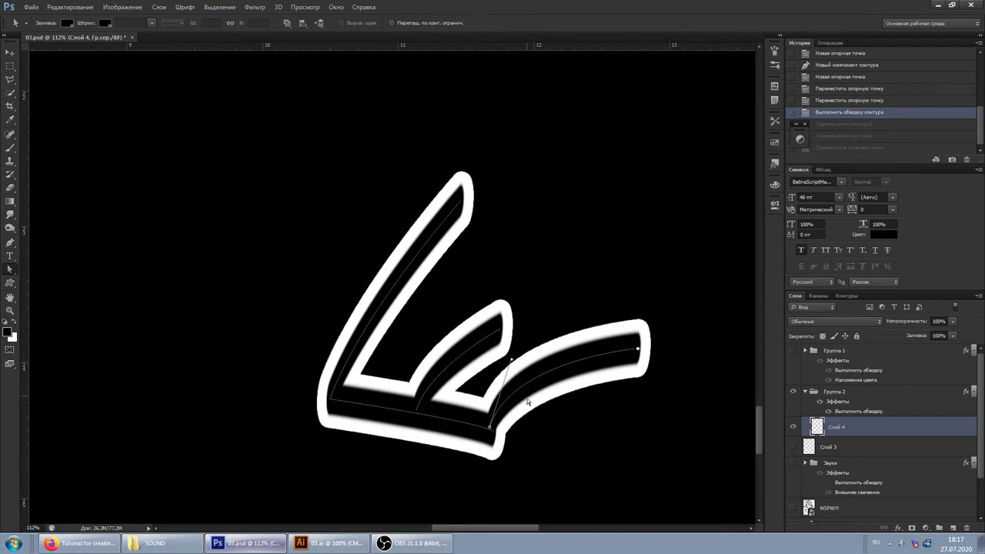
drag(638, 351, 598, 285)
click(544, 336)
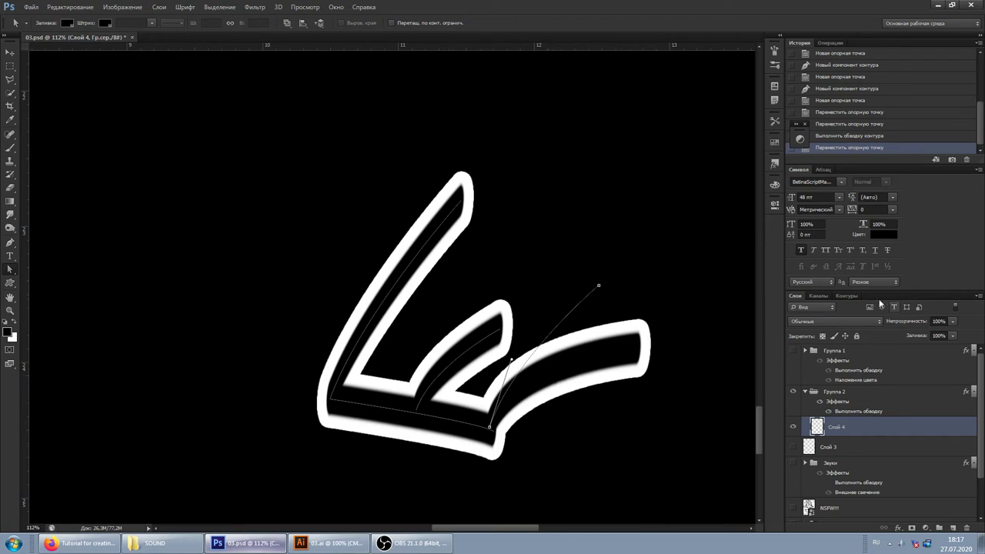
Stroke the work path's new subpath to add the rising white-outlined stroke.
click(846, 296)
right_click(831, 320)
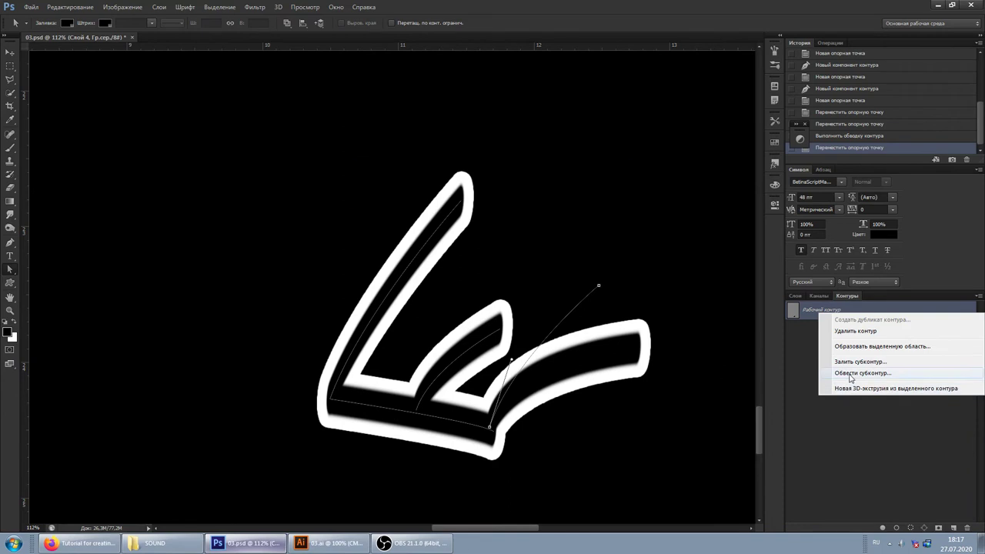
click(836, 373)
click(572, 188)
key(Return)
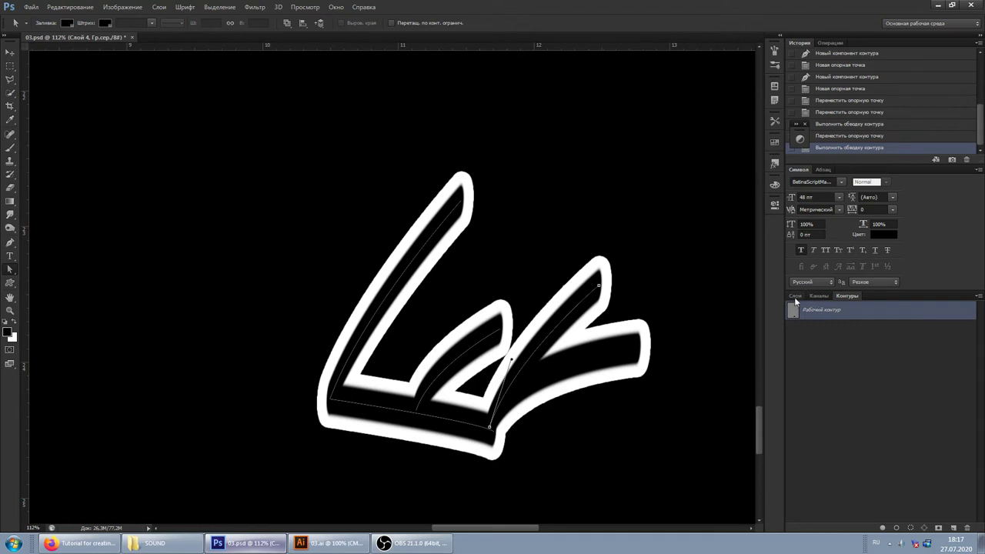
Nudge the upper anchor further up and left, then deselect the path.
mouse_move(599, 286)
mouse_down()
mouse_move(564, 232)
mouse_move(589, 246)
mouse_up()
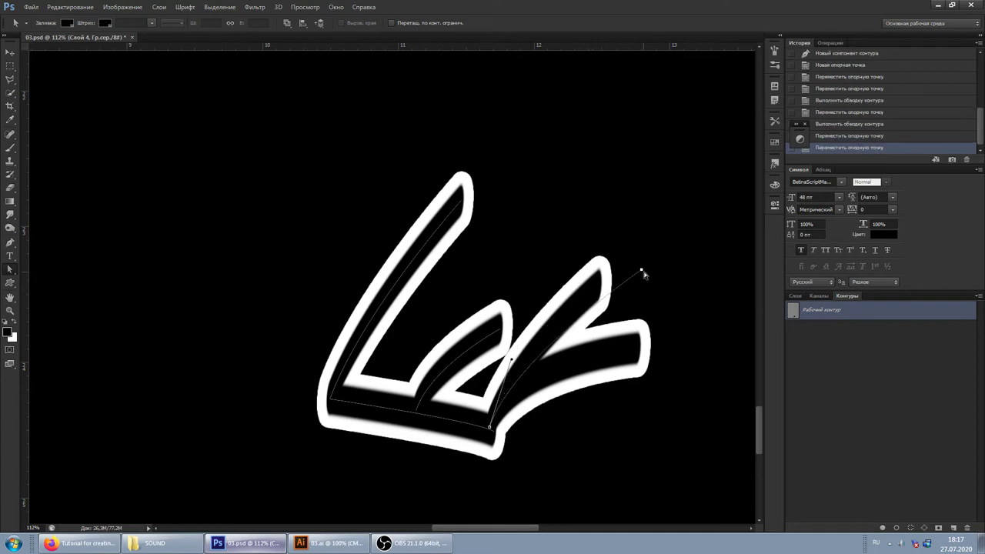
click(796, 299)
scroll(820, 425, down, 2)
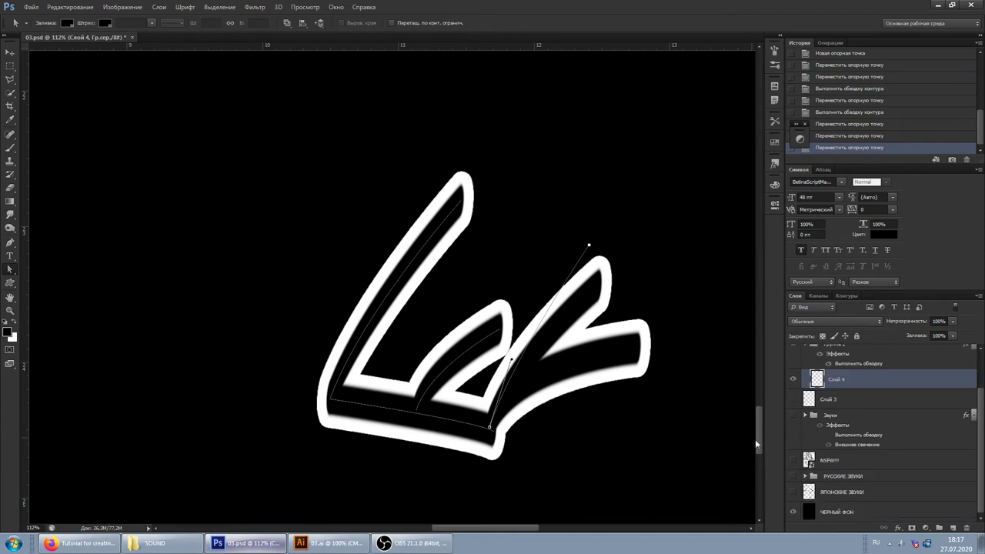
click(575, 283)
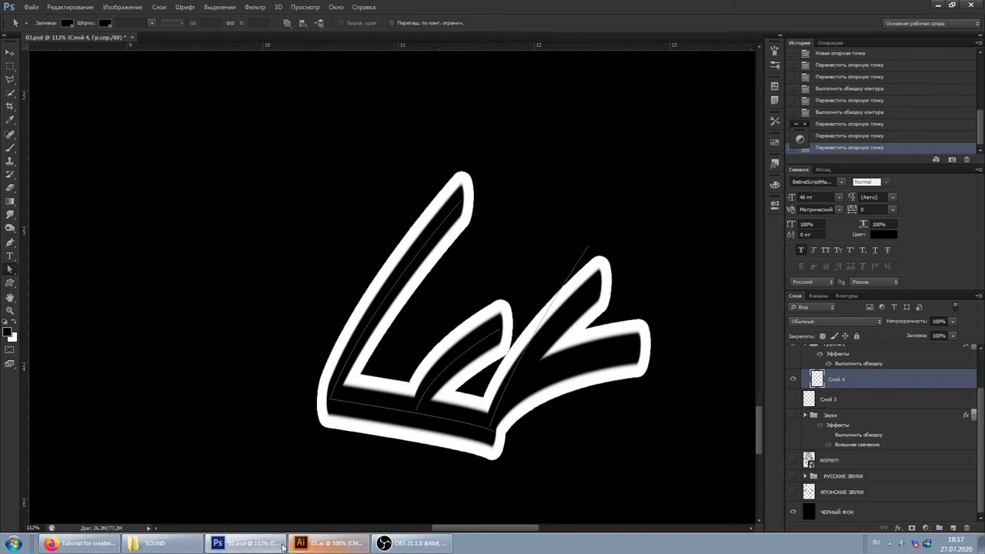
click(317, 544)
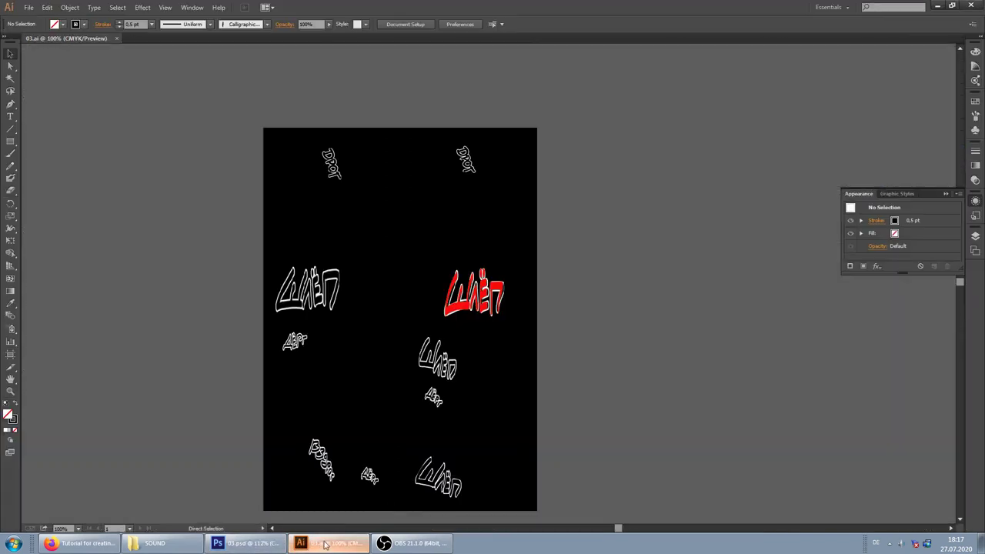
Hide Layer 4 in 03.ai so a single white-outlined Шлёп lettering remains on black.
scroll(432, 502, up, 5)
scroll(459, 470, down, 1)
scroll(514, 448, down, 1)
scroll(607, 408, up, 2)
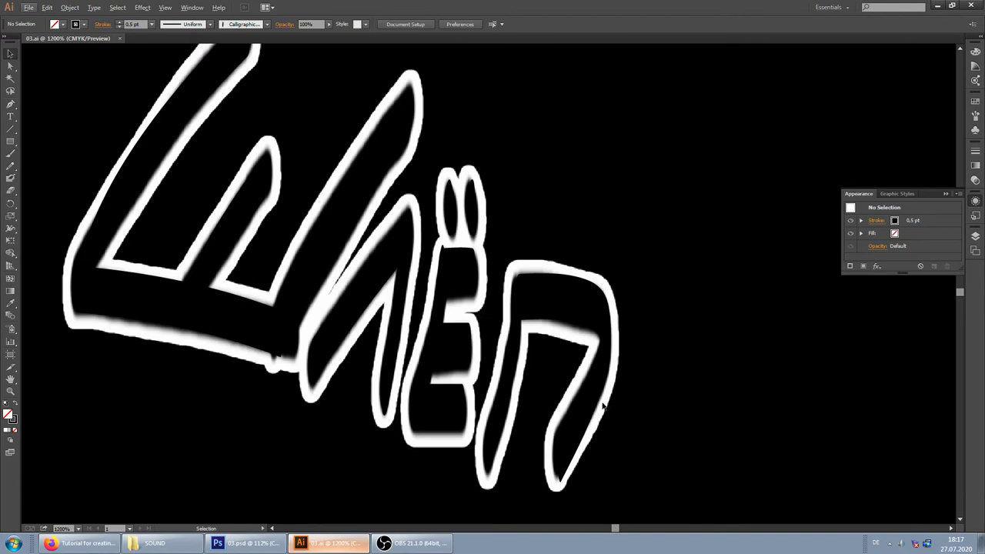
scroll(608, 408, down, 1)
click(975, 236)
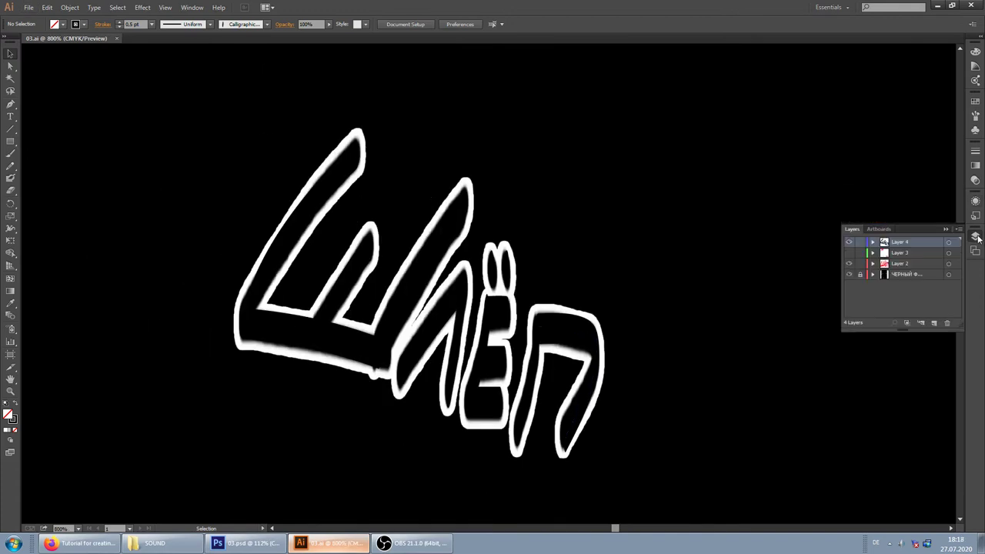
click(849, 274)
click(849, 243)
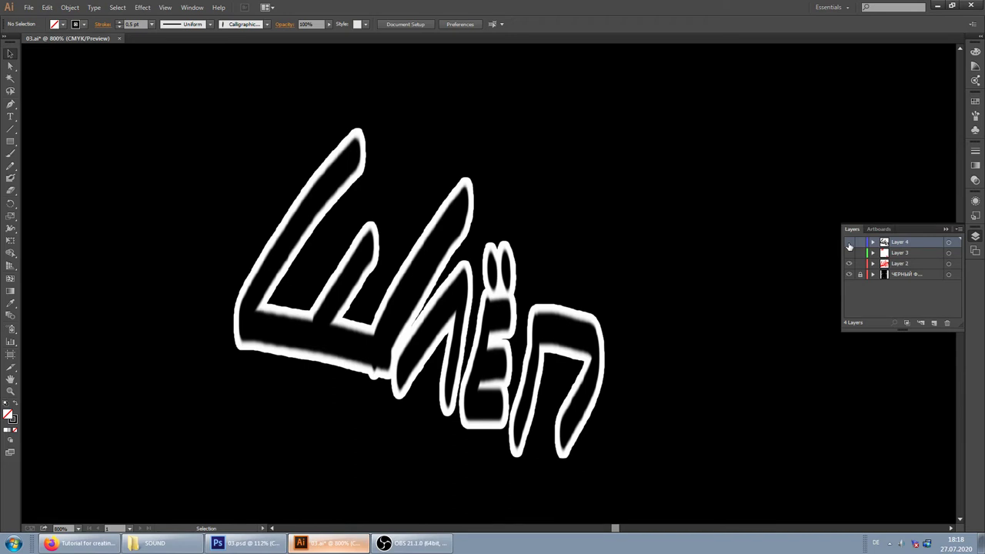
click(240, 26)
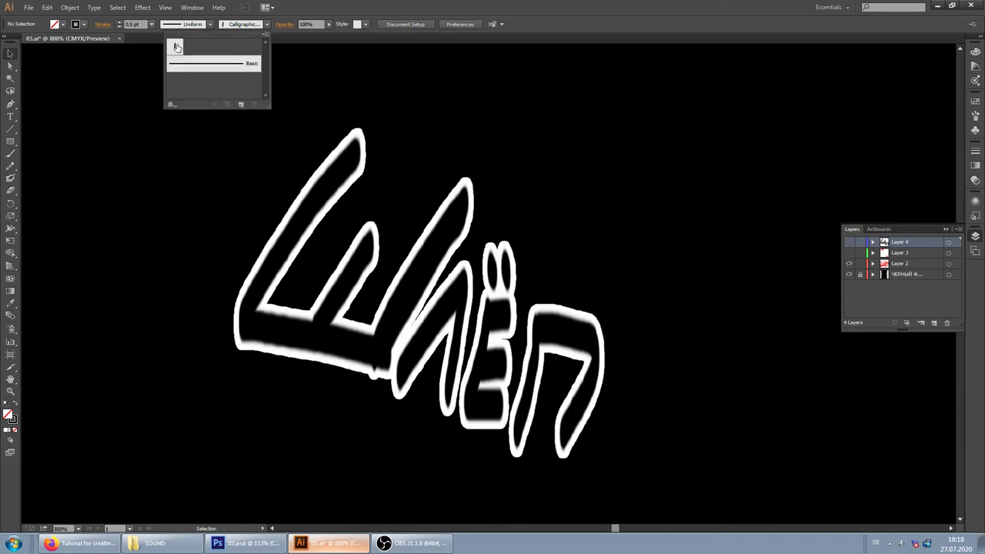
Create a new calligraphic brush with angle 90, roundness 20 and size 23 pt.
click(239, 105)
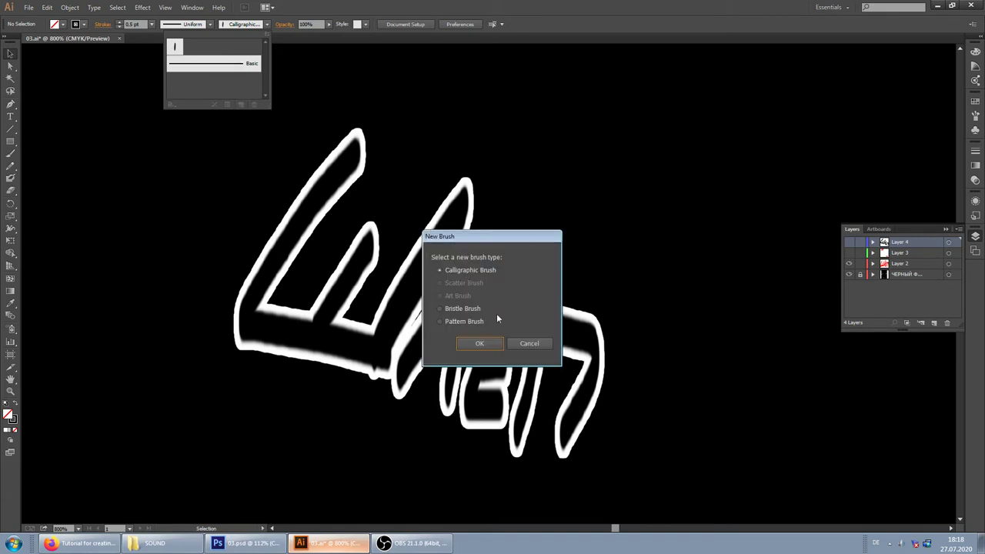
click(482, 344)
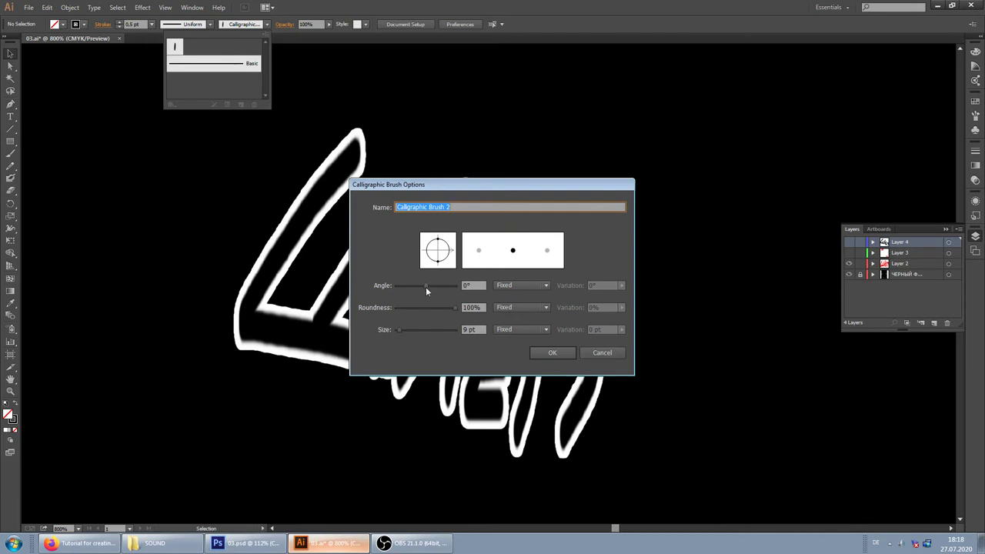
key(Tab)
text(90)
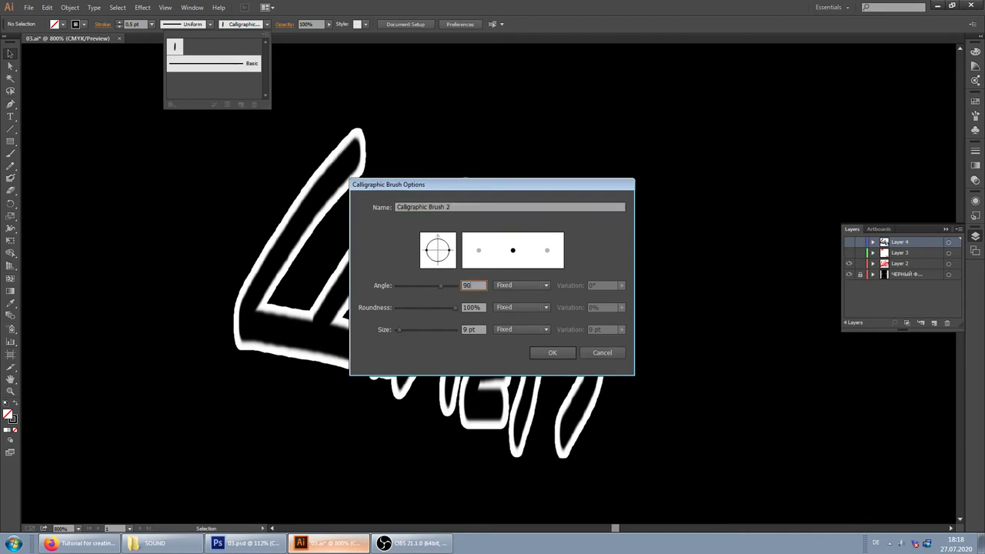
drag(413, 308, 405, 308)
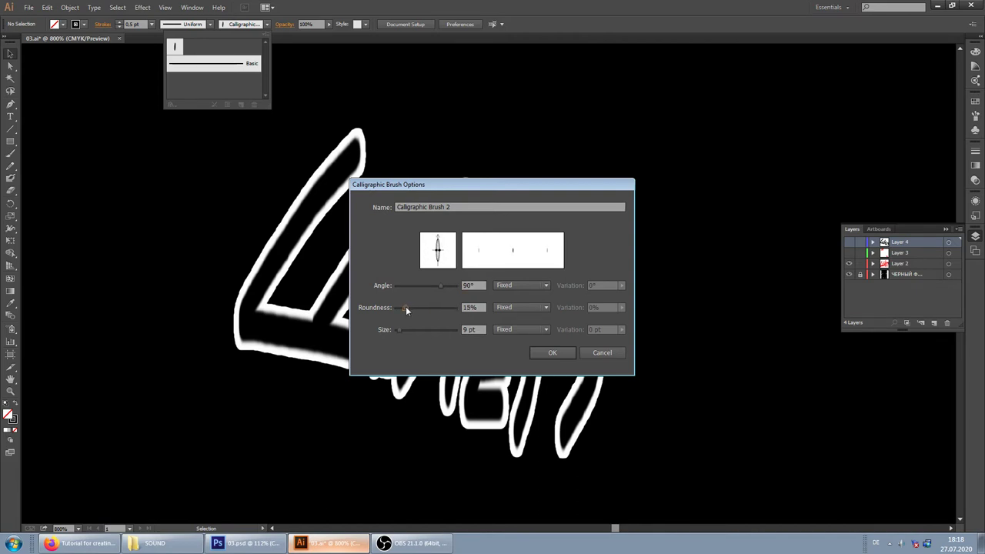
double_click(483, 307)
text(20)
drag(401, 330, 403, 330)
click(557, 353)
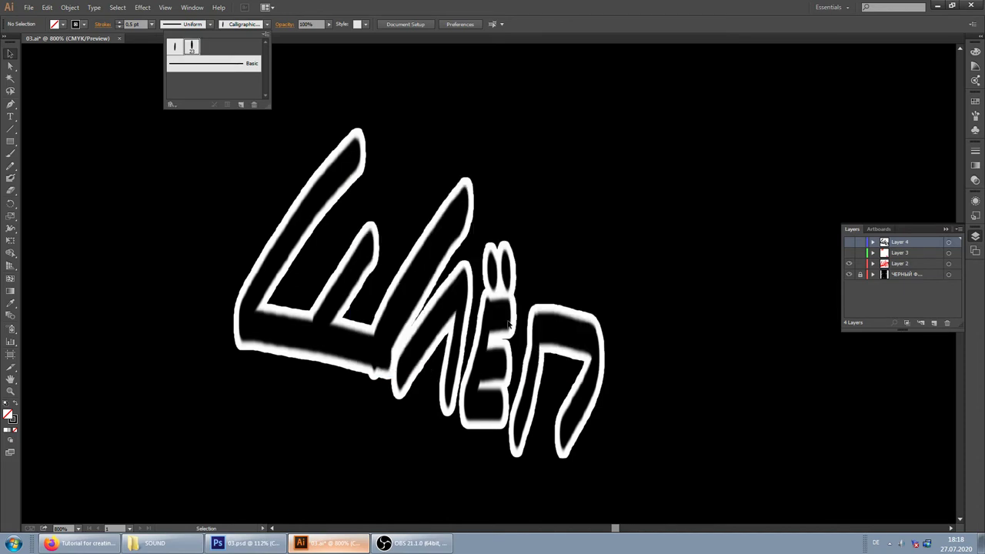
Add a new top Layer 5, test a black brush stroke in Outline view, then undo it.
click(10, 152)
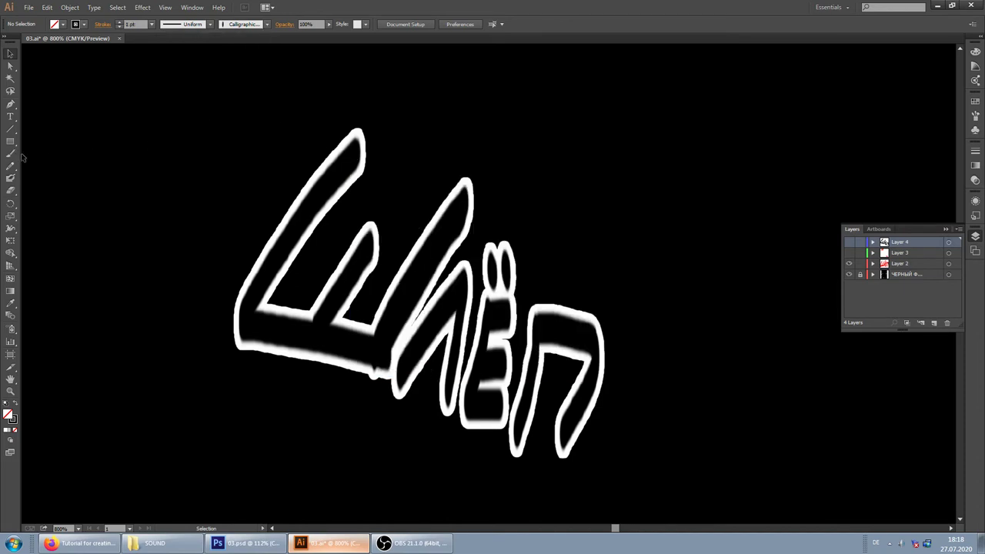
click(244, 25)
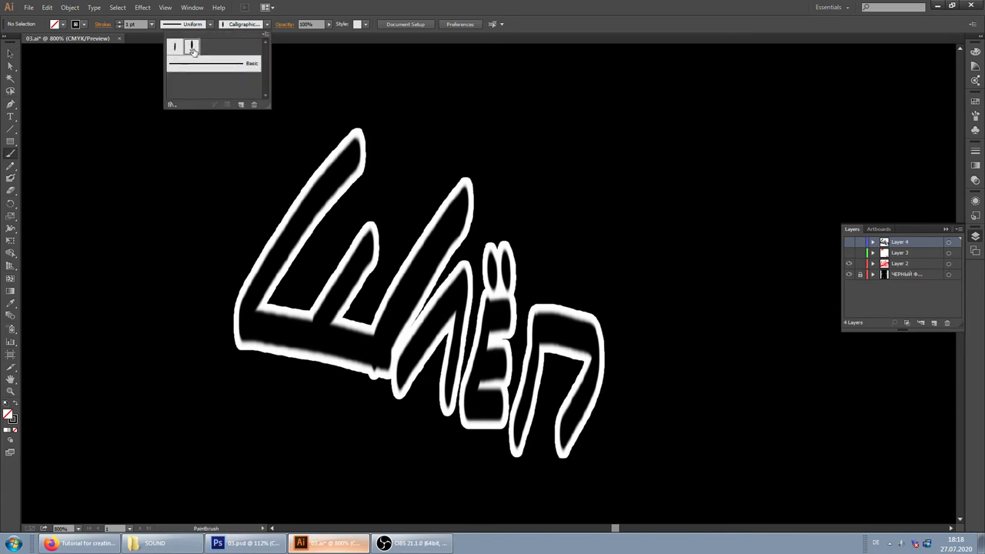
click(362, 153)
click(933, 322)
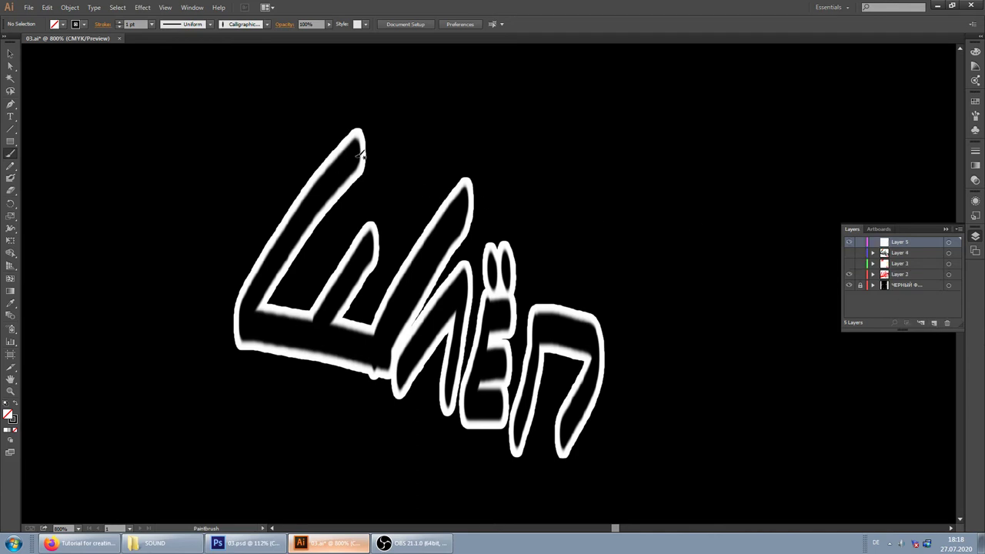
drag(360, 152, 248, 316)
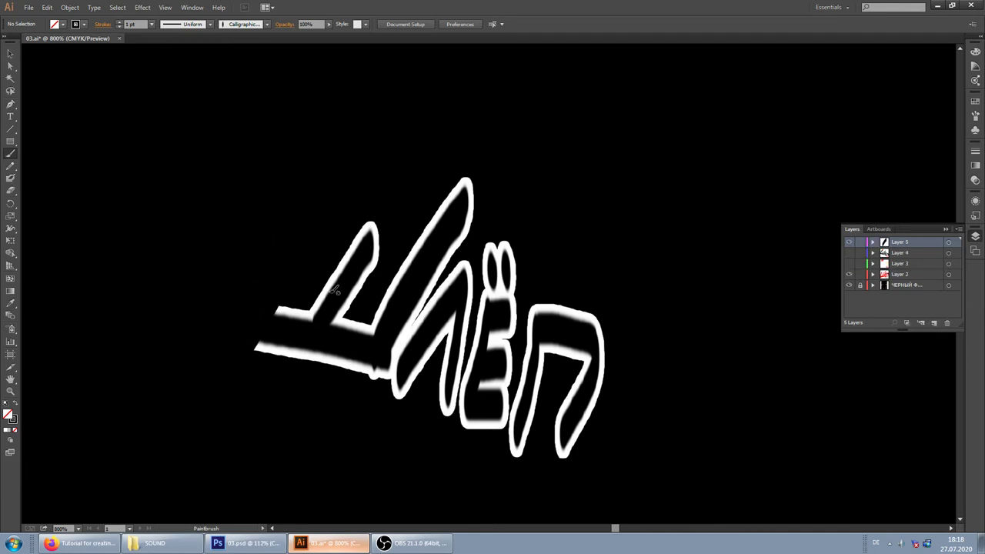
key(ctrl+y)
key(ctrl+y)
key(ctrl+shift+z)
click(78, 22)
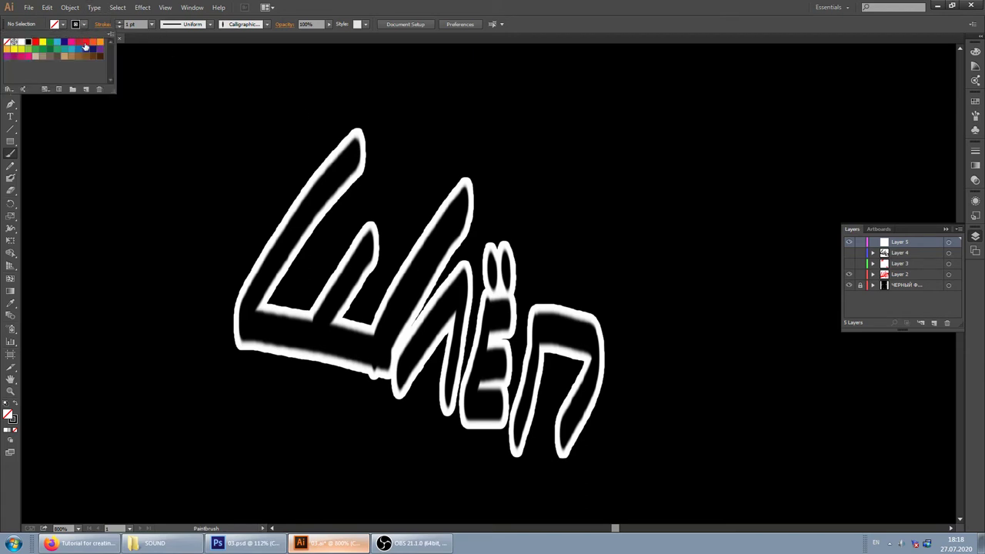
Paint a magenta stroke down the left letter and shrink the calligraphic brush to 16 pt.
click(73, 46)
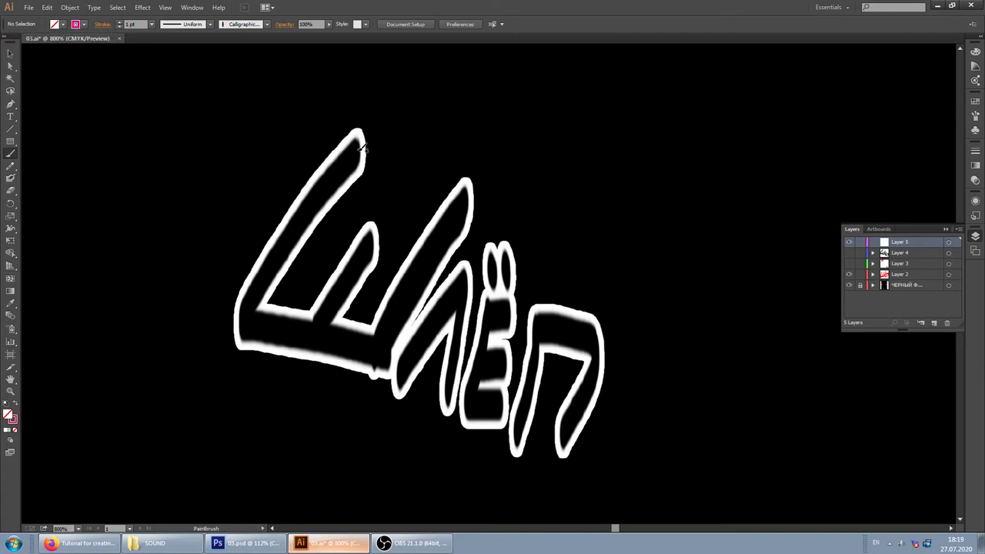
drag(362, 147, 379, 353)
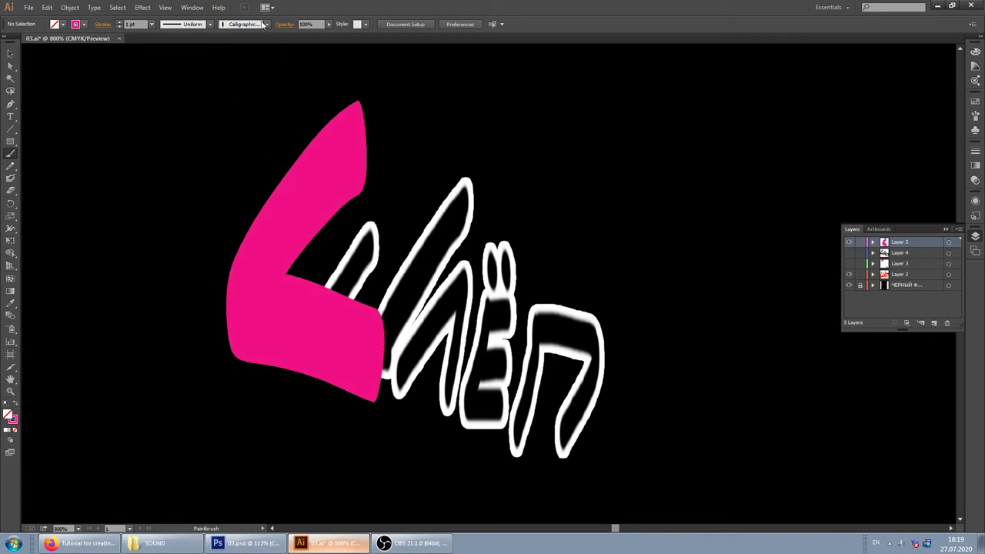
click(267, 25)
double_click(191, 48)
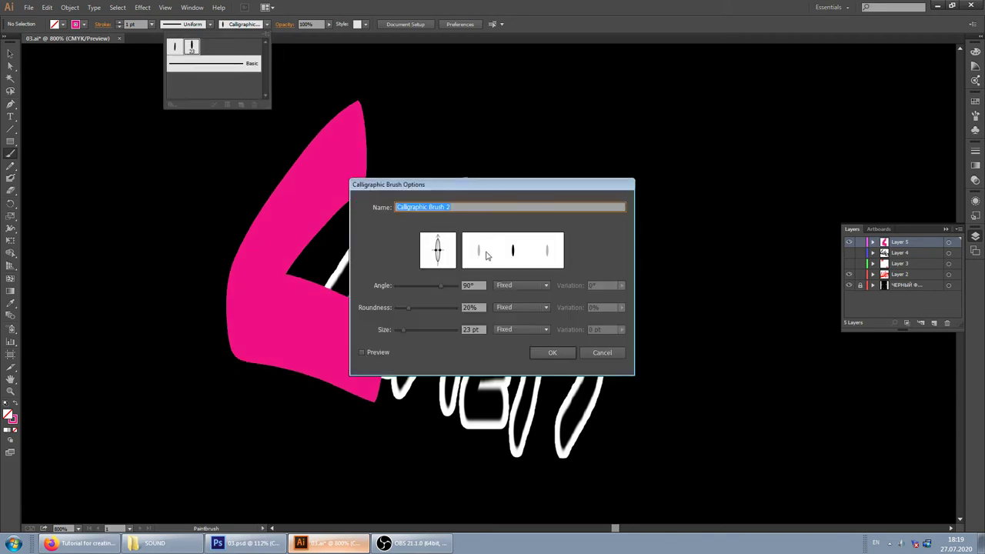
drag(401, 330, 399, 329)
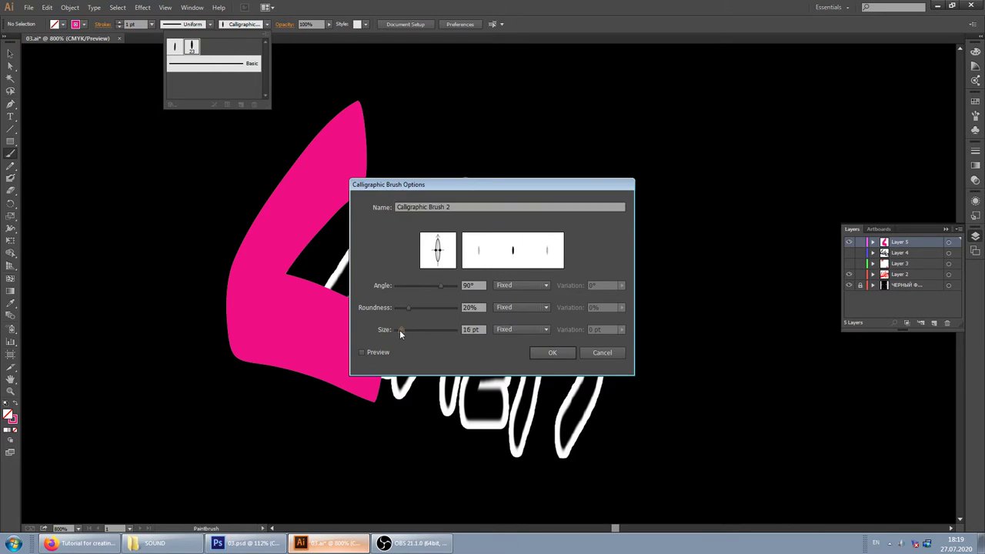
click(551, 353)
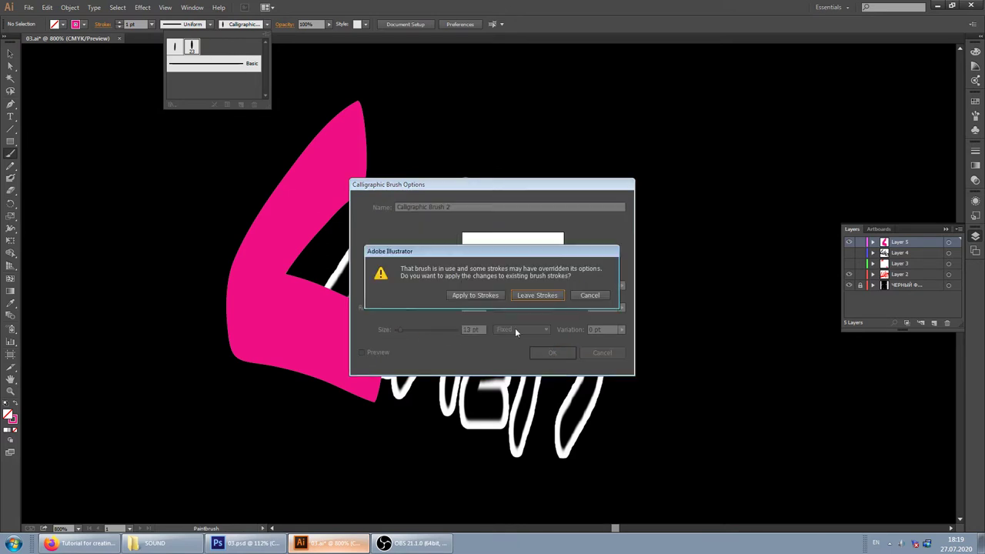
click(475, 296)
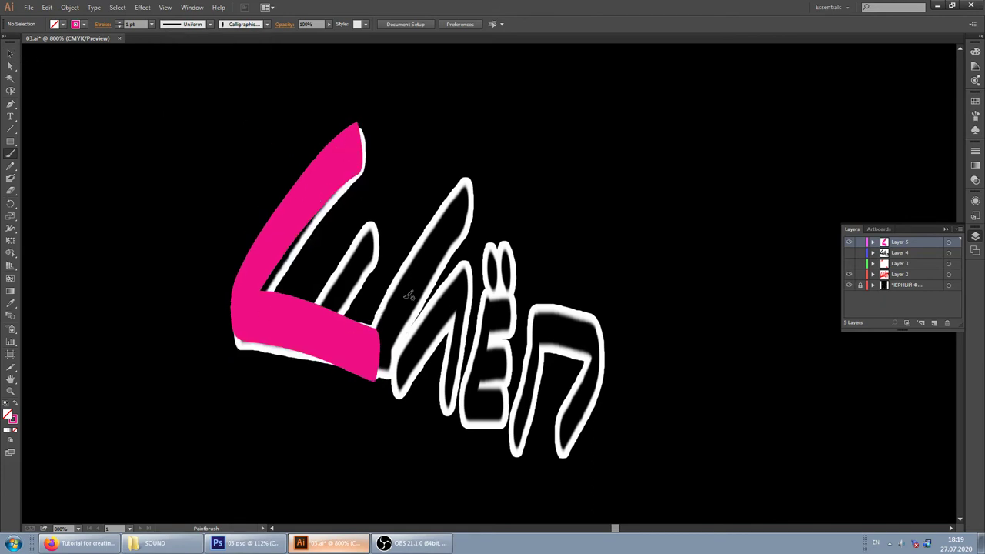
Shrink the calligraphic brush further to 10 pt, apply to strokes, and select the stroke.
click(228, 26)
double_click(191, 47)
drag(400, 331, 397, 331)
click(474, 329)
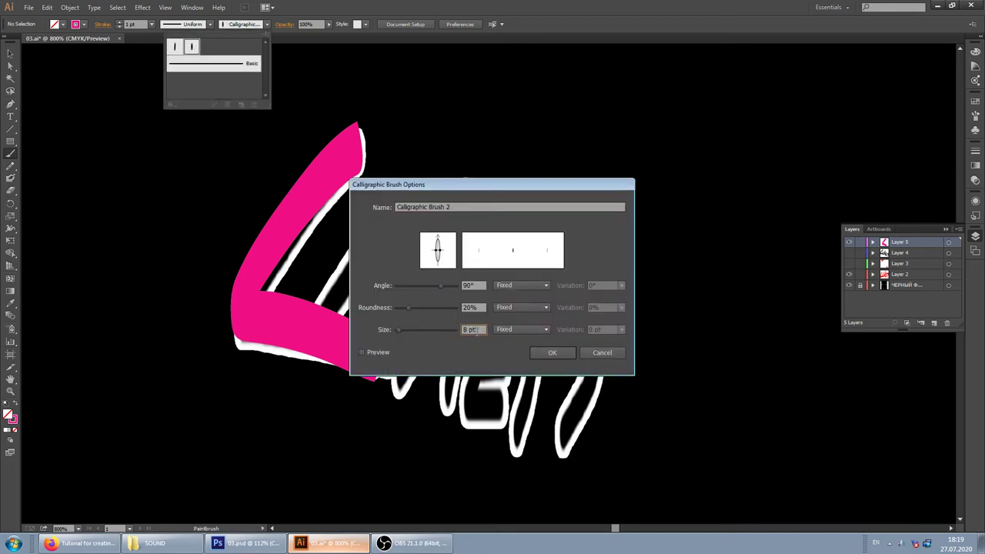
text(10)
click(550, 354)
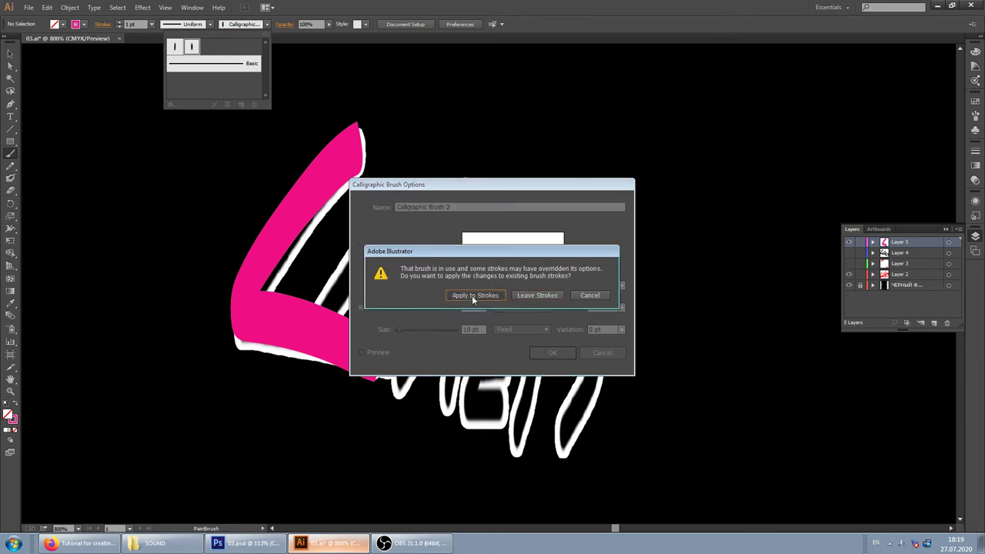
click(470, 296)
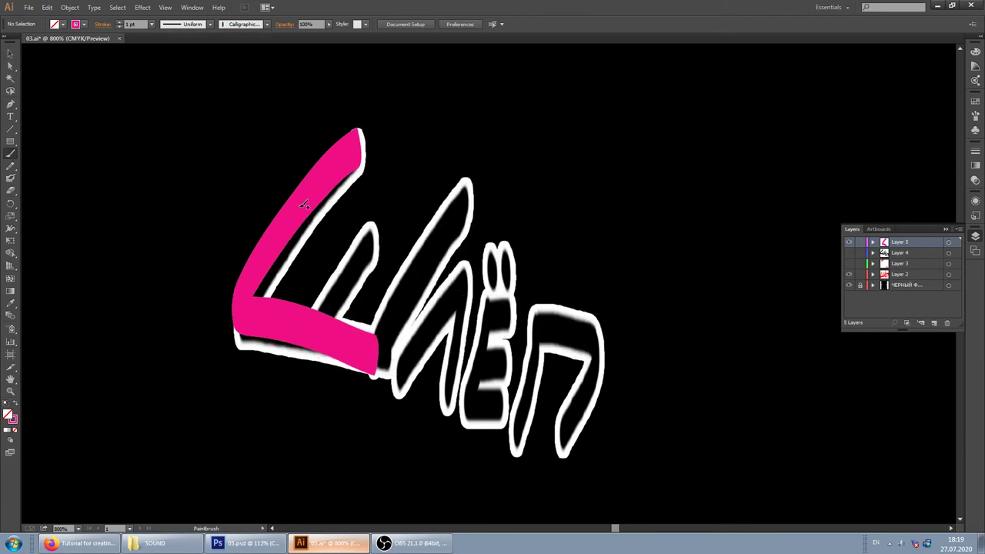
click(10, 53)
click(293, 203)
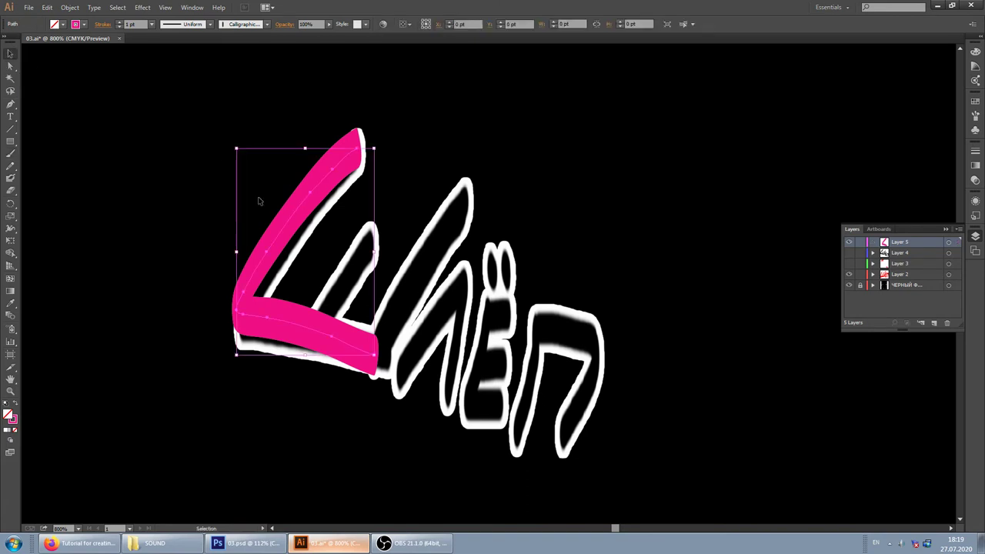
Delete the selected pink stroke and retry painting down the letter, undoing failed attempts.
key(Delete)
click(10, 153)
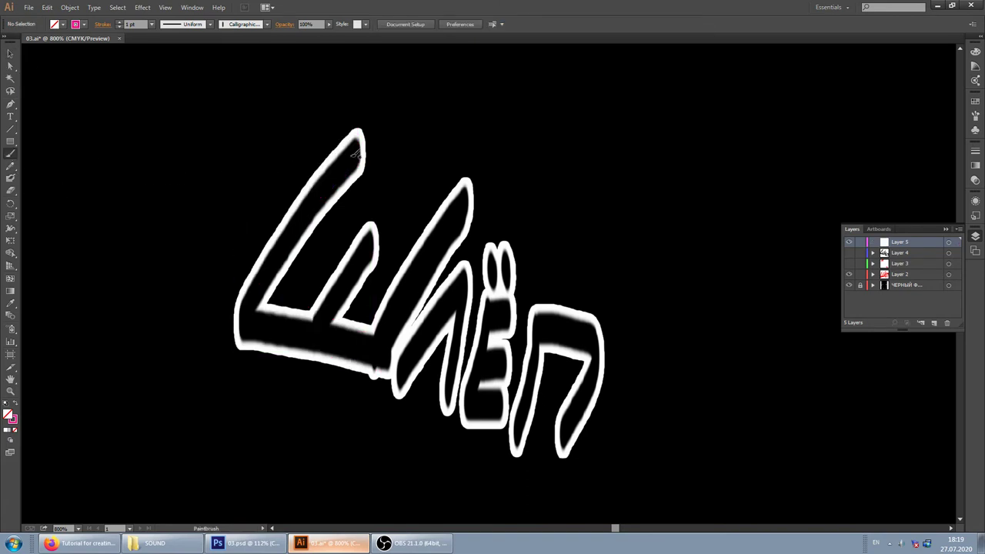
drag(356, 152, 297, 223)
key(ctrl+z)
drag(356, 153, 286, 240)
key(ctrl+z)
key(ctrl+z)
mouse_move(356, 146)
mouse_down()
mouse_move(327, 202)
mouse_move(286, 240)
mouse_up()
key(ctrl+z)
key(ctrl+z)
Paint pink over Ш's left, right and middle arms, plus a block and wavy stroke.
mouse_move(366, 149)
mouse_down()
mouse_move(245, 315)
mouse_move(392, 345)
mouse_up()
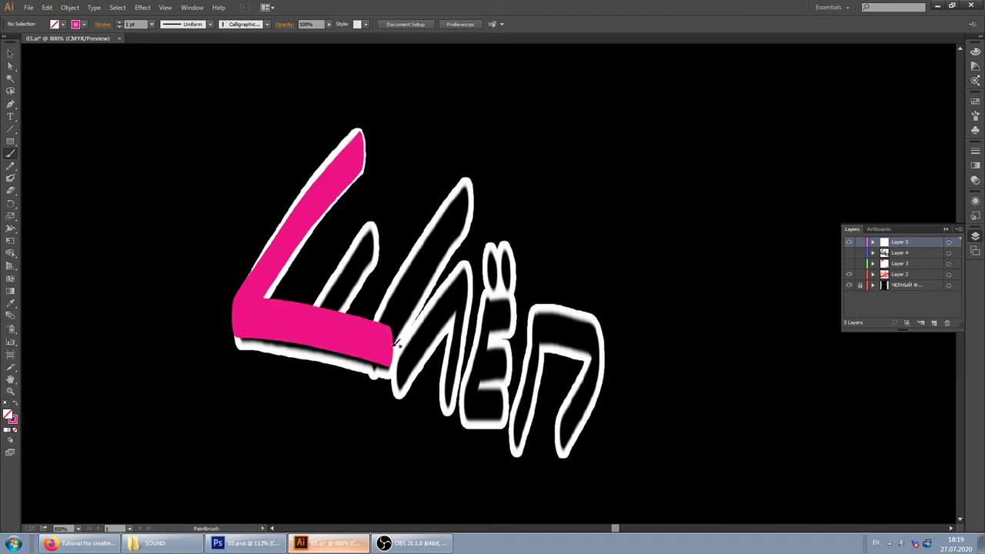
drag(466, 189, 393, 350)
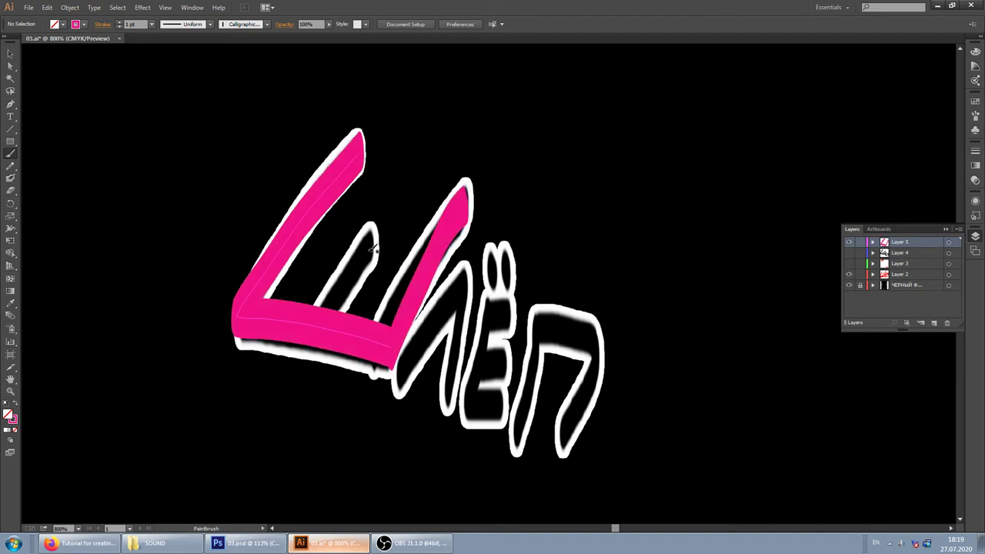
drag(371, 232, 330, 312)
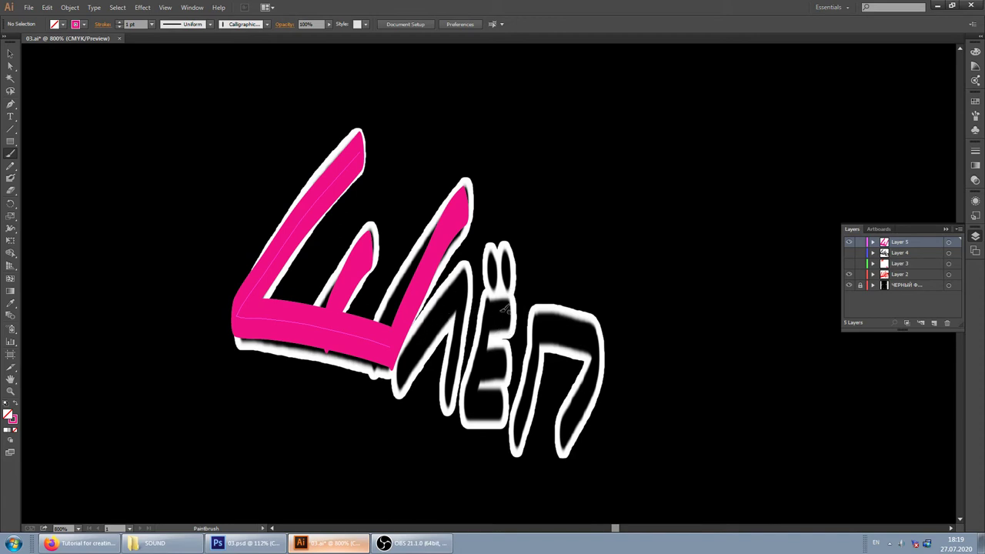
mouse_move(475, 265)
mouse_down()
mouse_move(642, 262)
mouse_move(723, 327)
mouse_move(763, 282)
mouse_move(816, 361)
mouse_move(804, 381)
mouse_move(634, 406)
mouse_up()
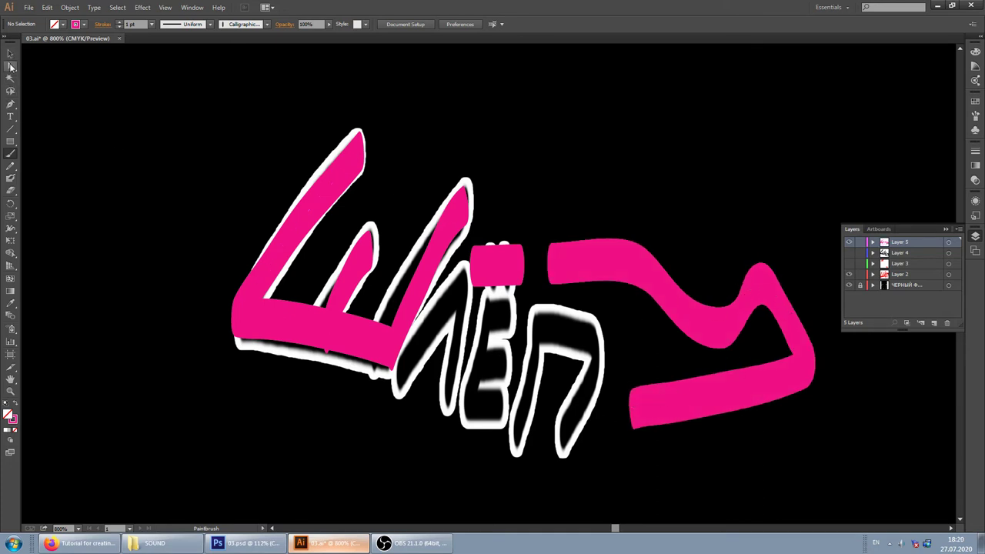
click(10, 54)
click(315, 203)
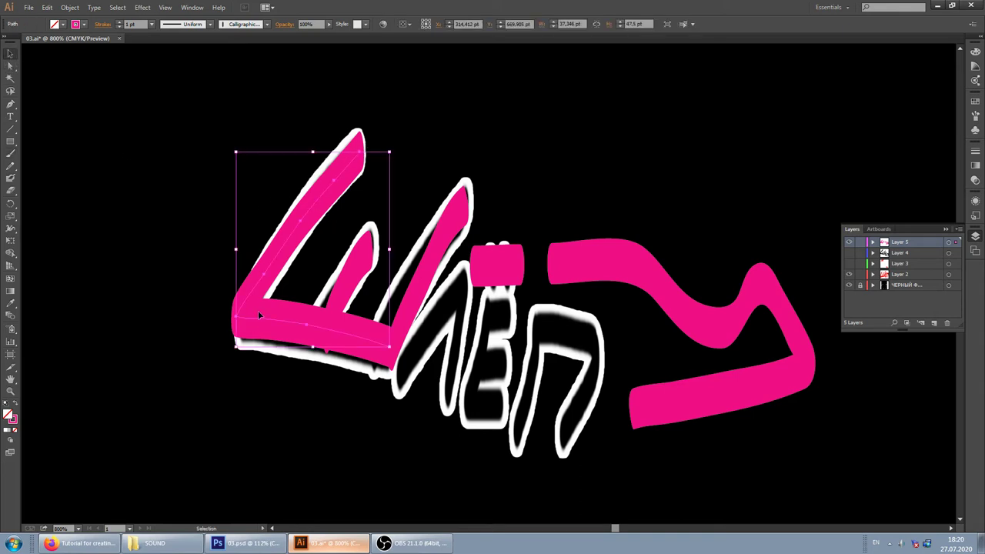
click(415, 543)
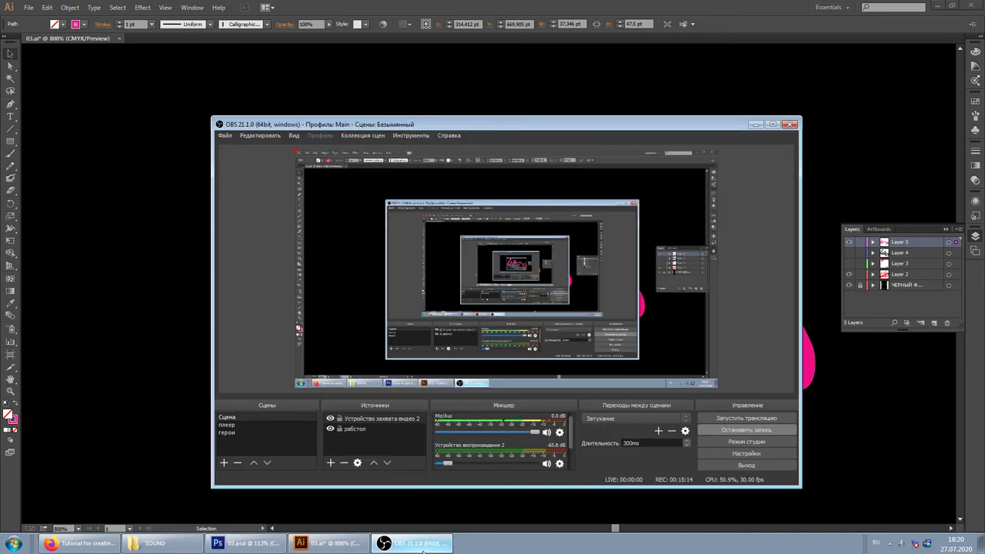
click(246, 543)
click(580, 263)
click(416, 543)
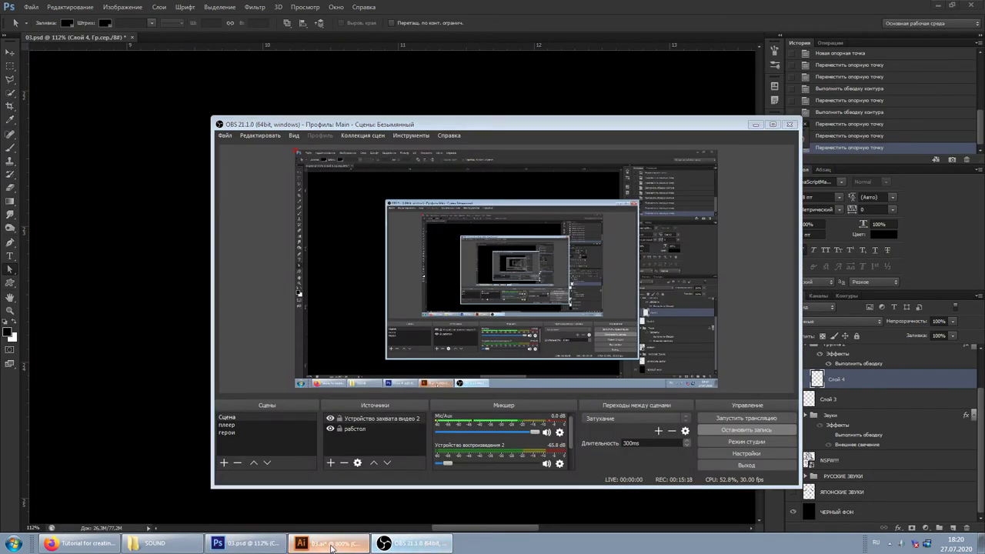
click(328, 543)
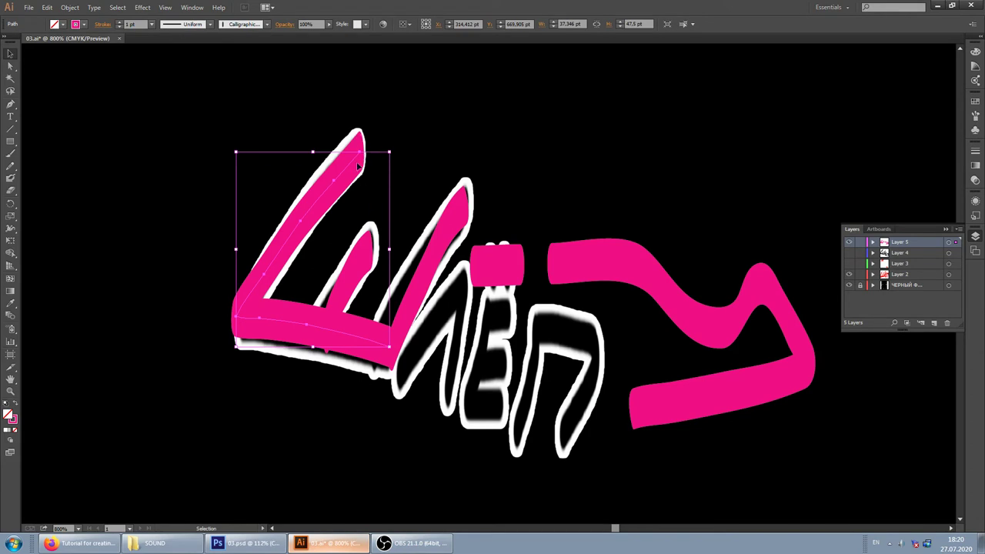
alt+scroll(327, 185, up, 5)
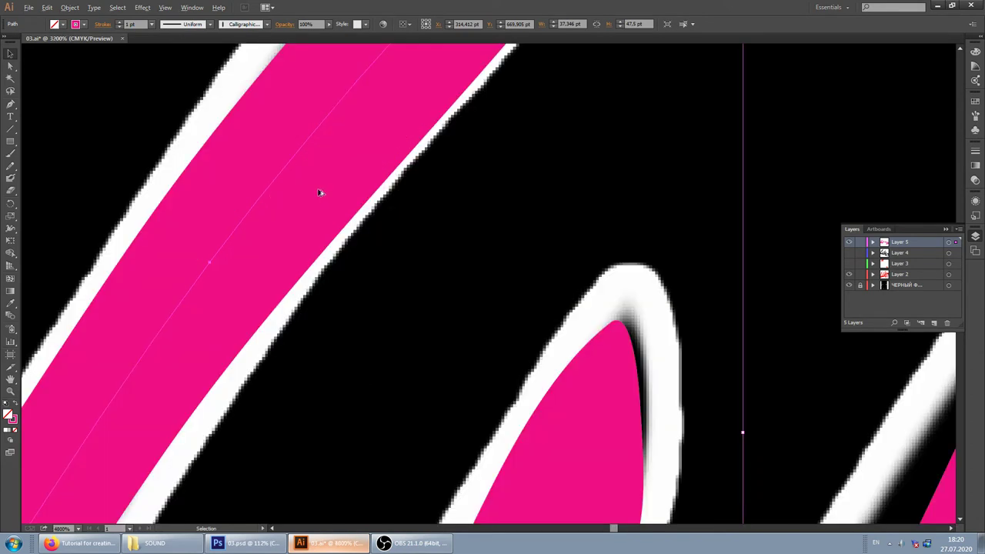
alt+scroll(320, 192, down, 5)
click(12, 67)
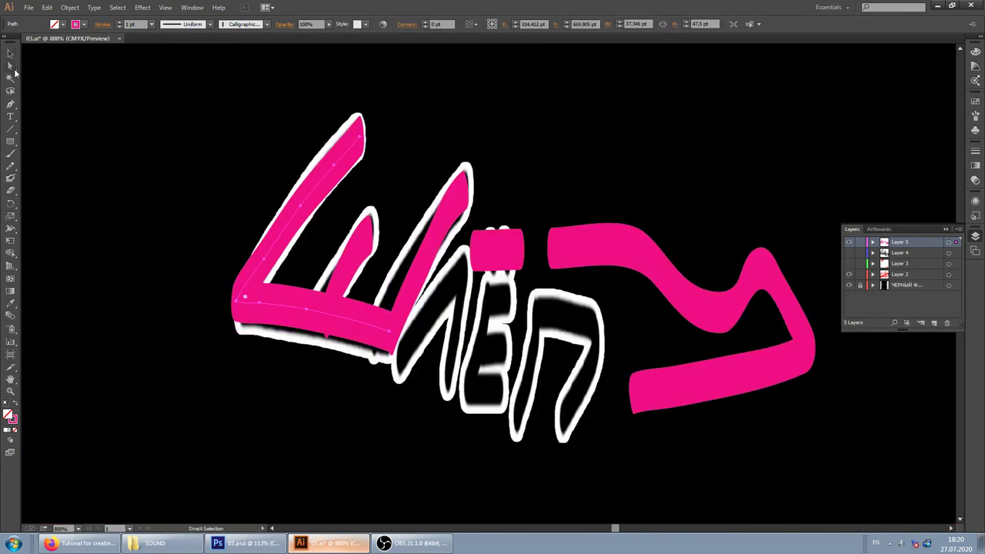
Move anchors, delete two extra anchors and reshape curves on the diagonal pink stroke.
alt+scroll(296, 131, up, 4)
alt+scroll(633, 204, down, 4)
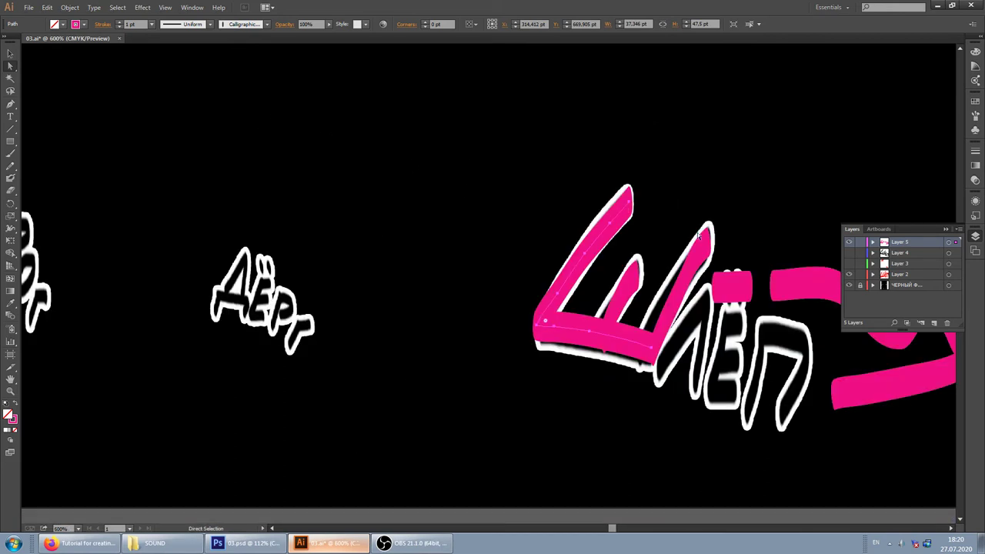
alt+scroll(758, 264, up, 3)
scroll(758, 264, down, 1)
click(532, 324)
drag(471, 455, 456, 446)
drag(527, 336, 512, 334)
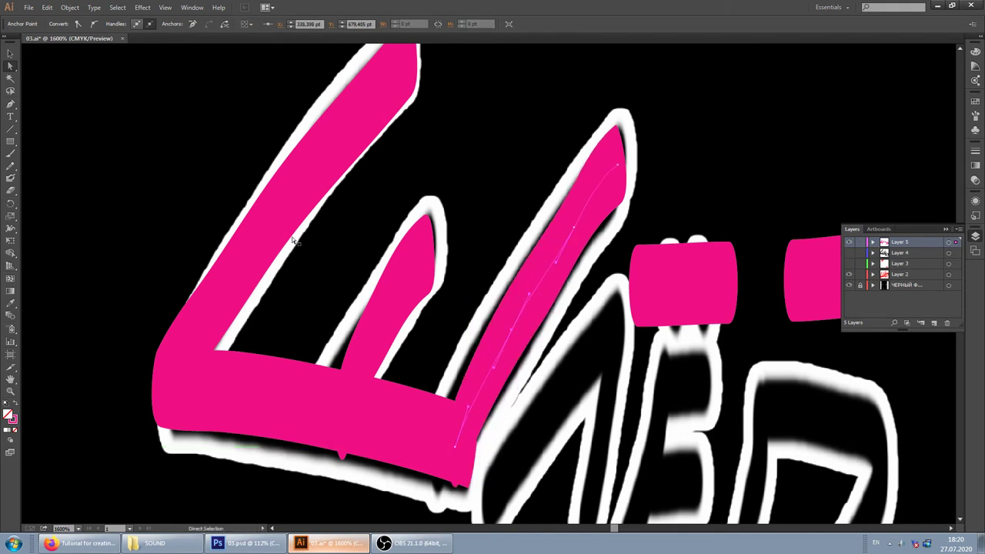
drag(10, 104, 54, 127)
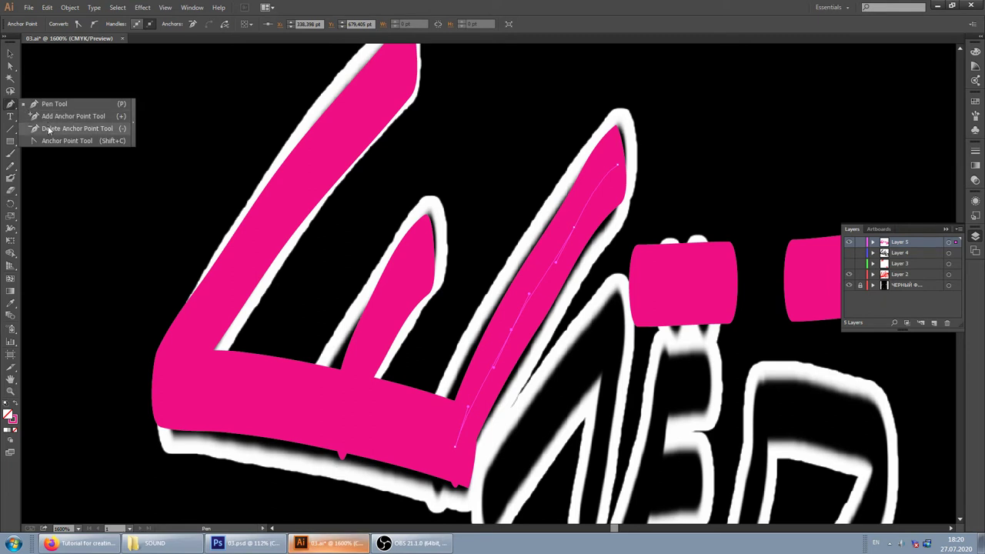
click(511, 330)
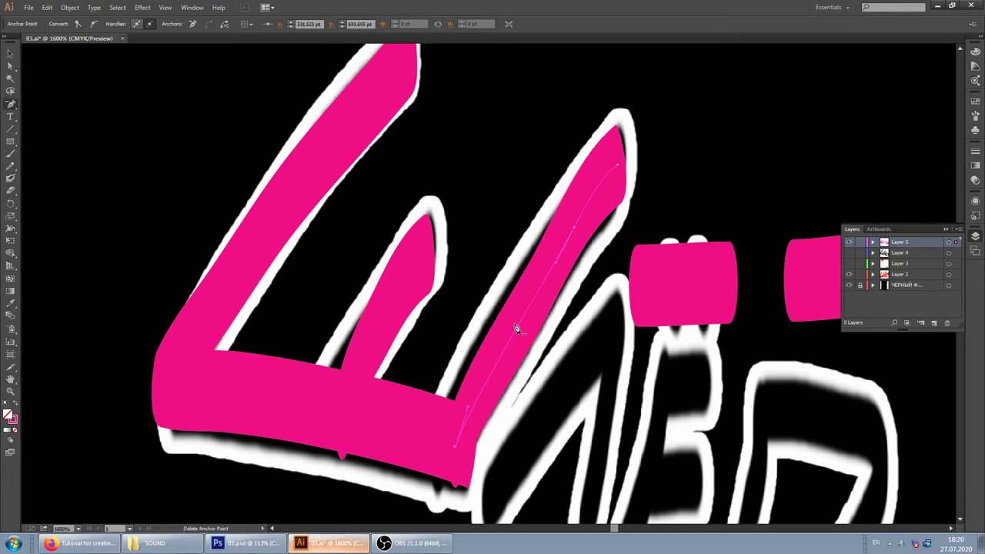
click(575, 226)
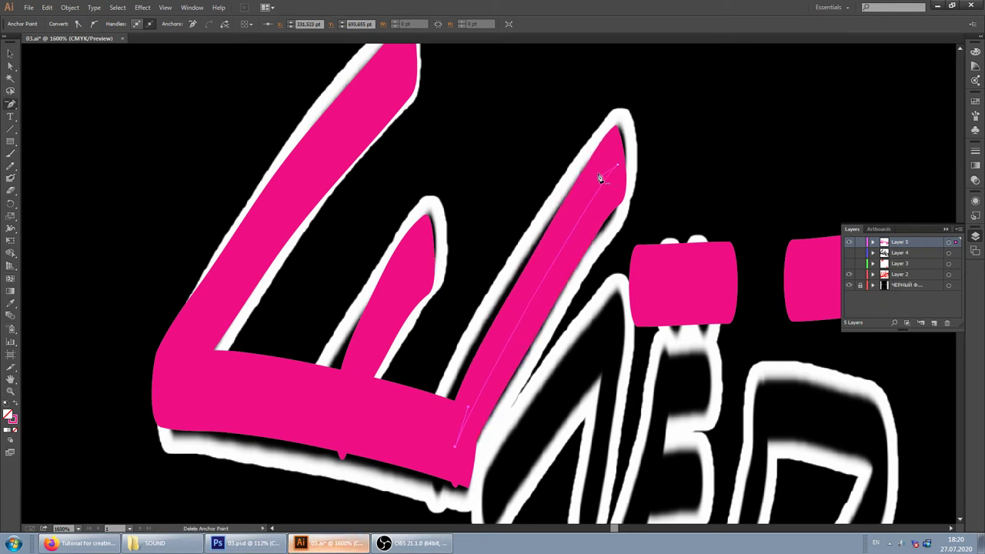
key(ctrl)
drag(601, 177, 560, 217)
drag(469, 406, 466, 393)
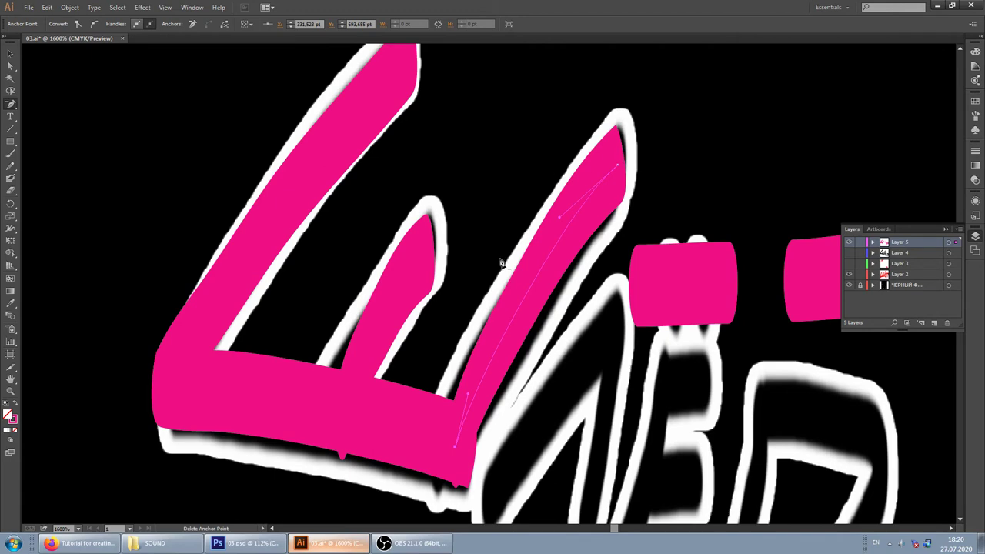
Remove two anchors from the lower pink bar and curve its left end to the outline.
click(355, 415)
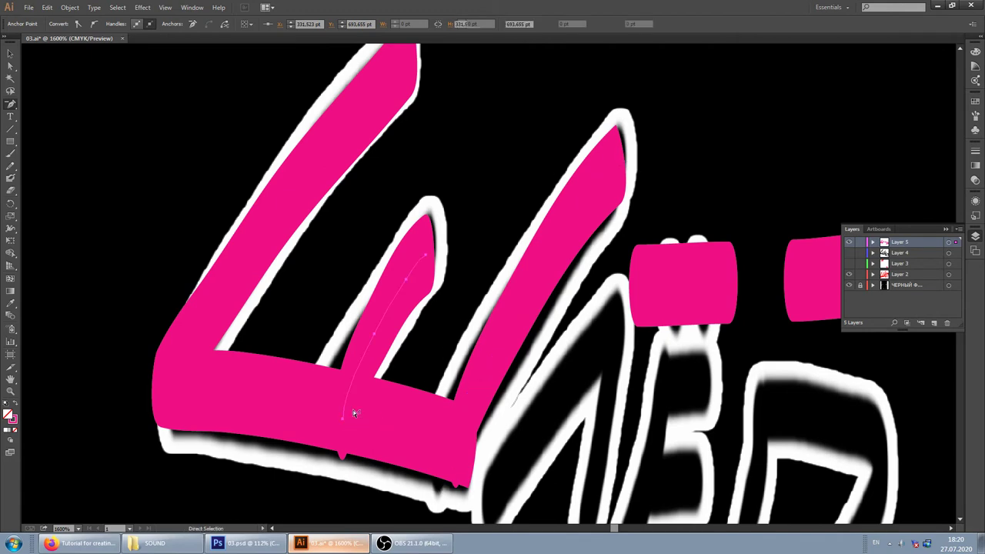
click(390, 413)
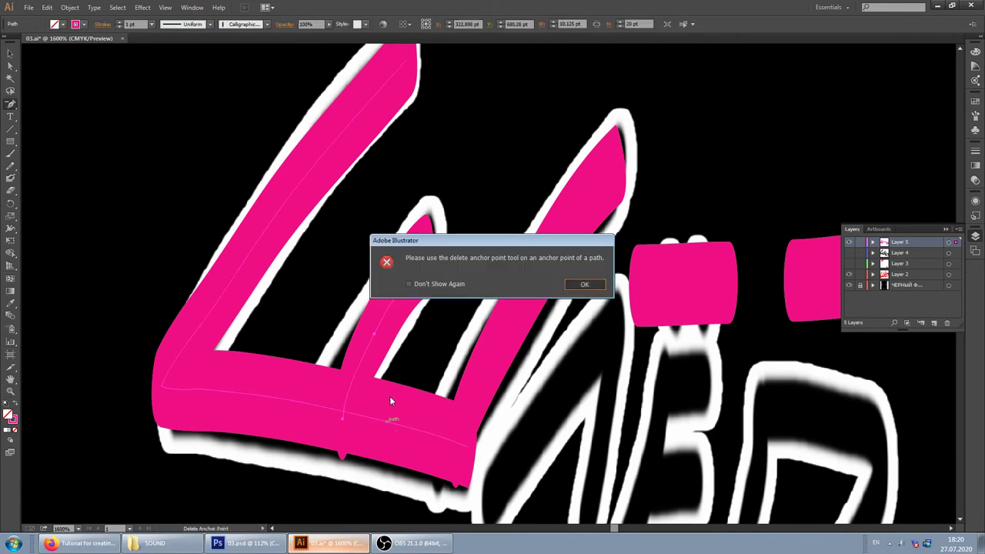
key(Return)
click(298, 415)
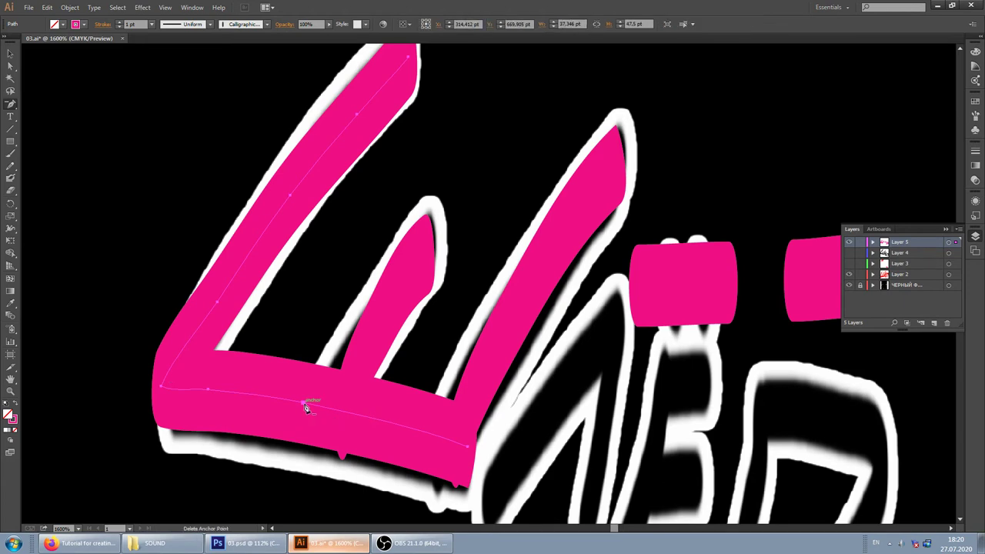
click(208, 389)
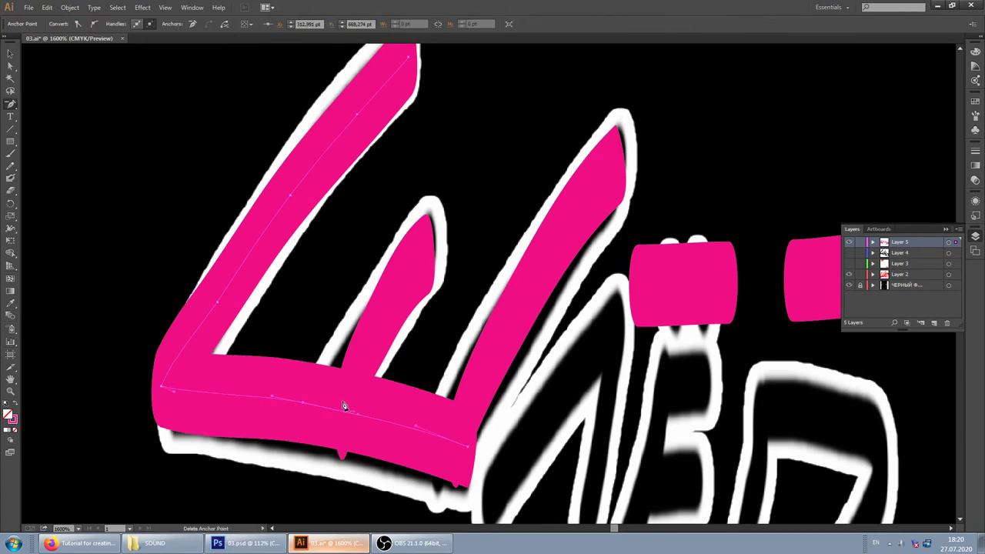
click(303, 402)
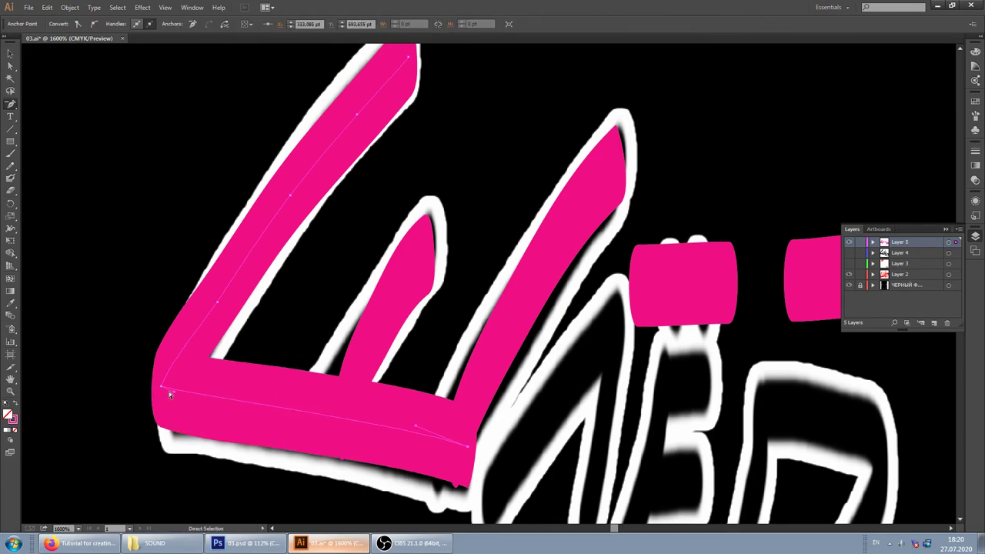
drag(174, 391, 221, 383)
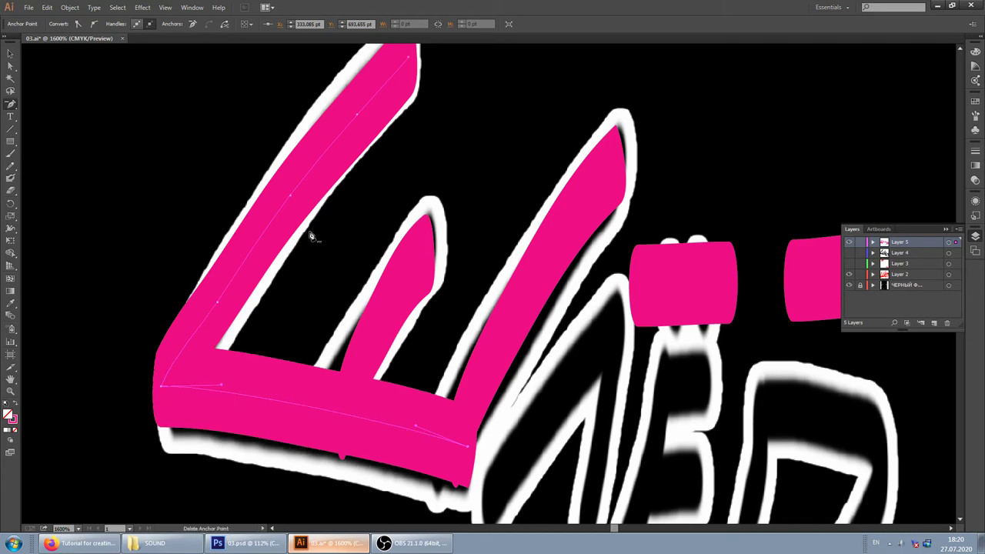
Delete three extra anchors on Ш's left arm and bend its edge to follow the outline.
click(292, 196)
click(218, 301)
click(358, 114)
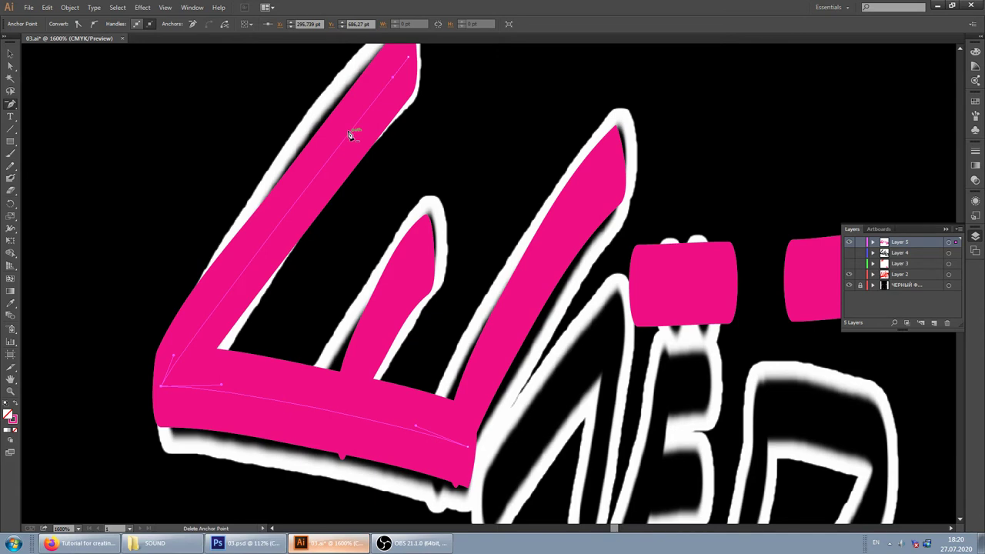
drag(391, 78, 350, 110)
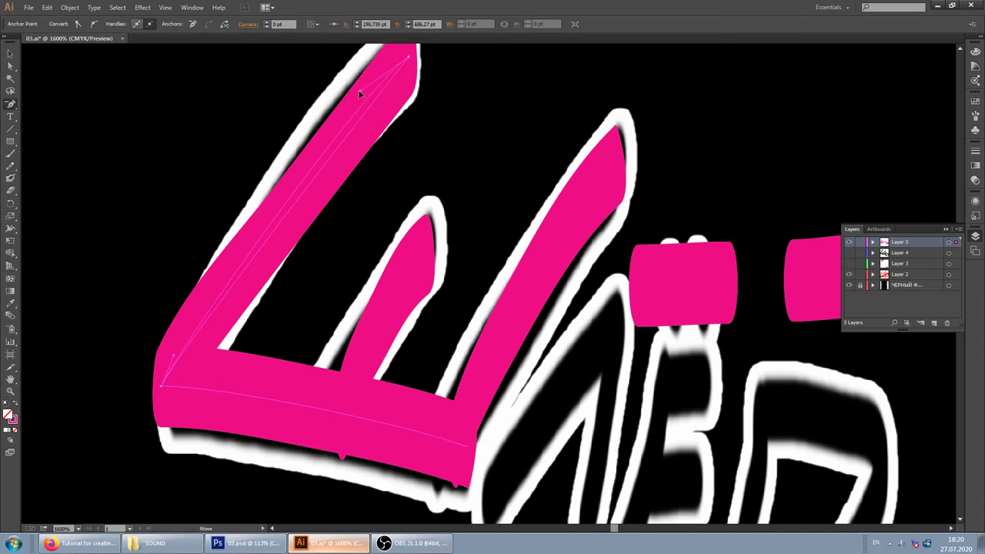
drag(351, 94, 308, 142)
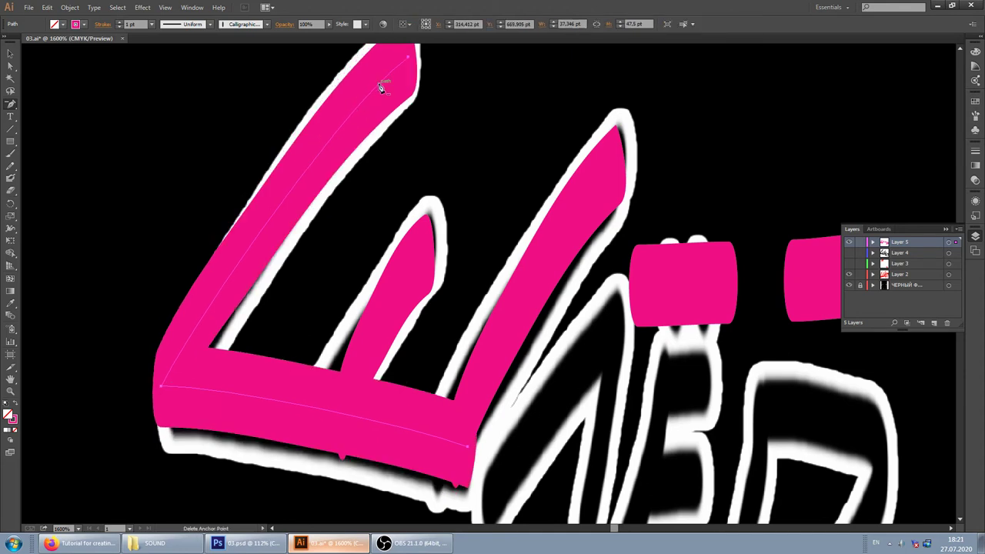
click(407, 56)
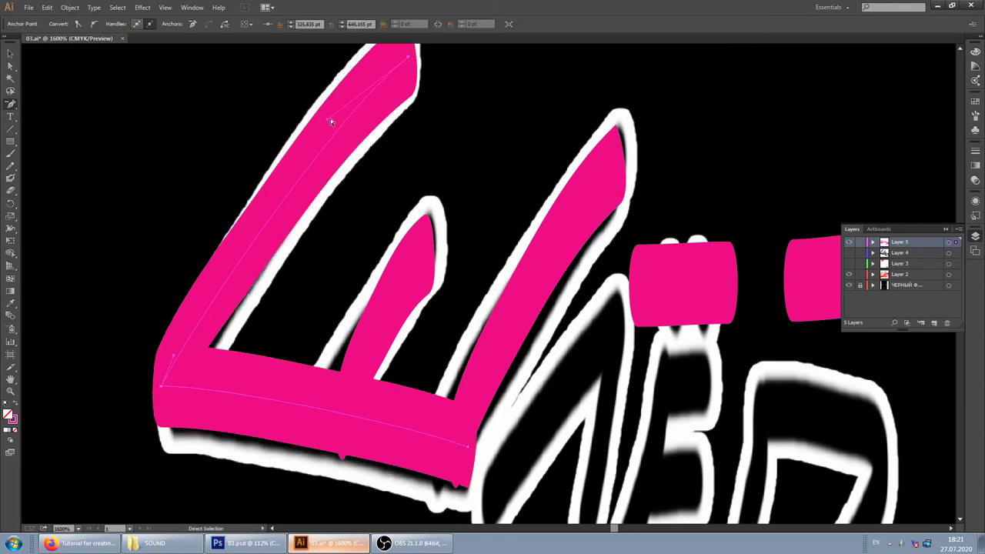
drag(326, 121, 294, 140)
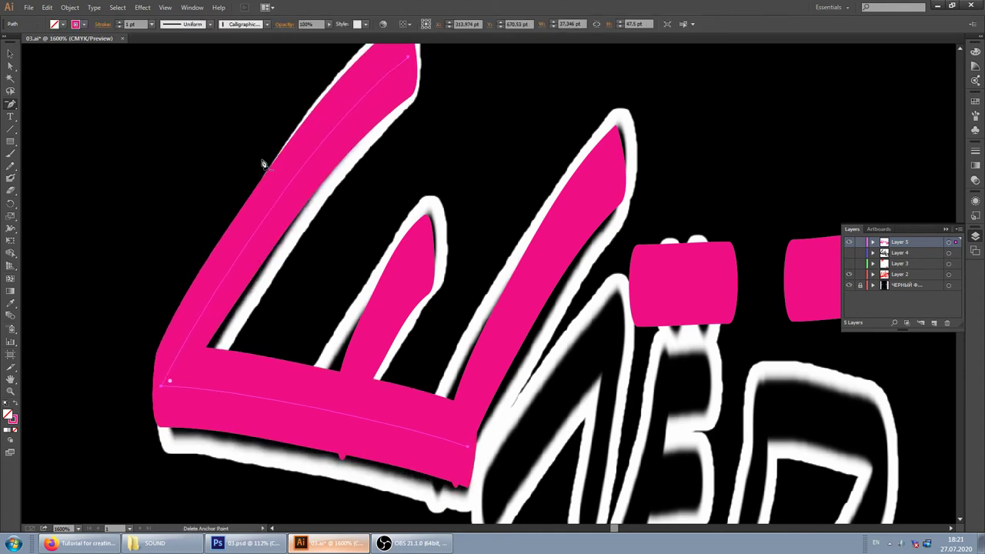
click(11, 104)
scroll(36, 103, left, 2)
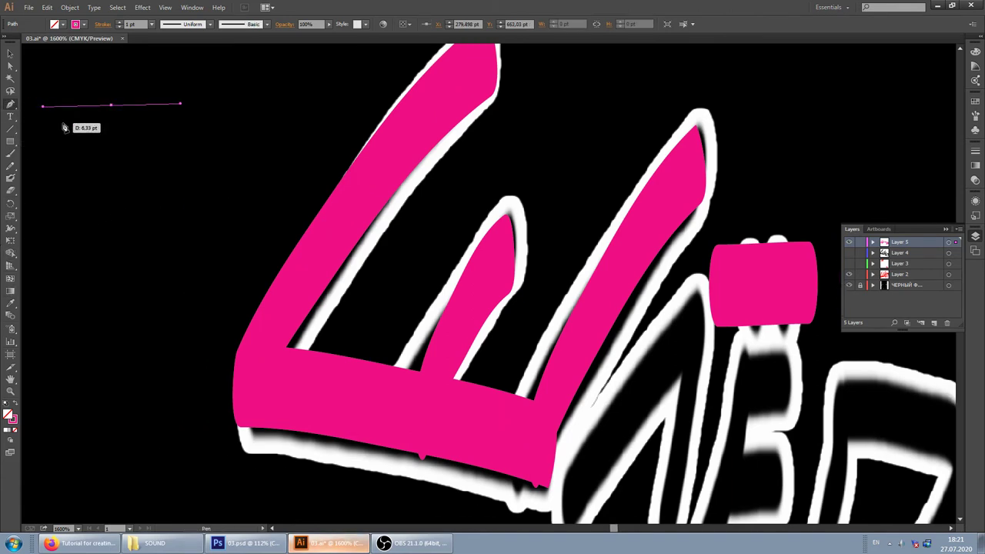
Pen-trace an open path along the л's left stroke.
click(11, 104)
click(46, 106)
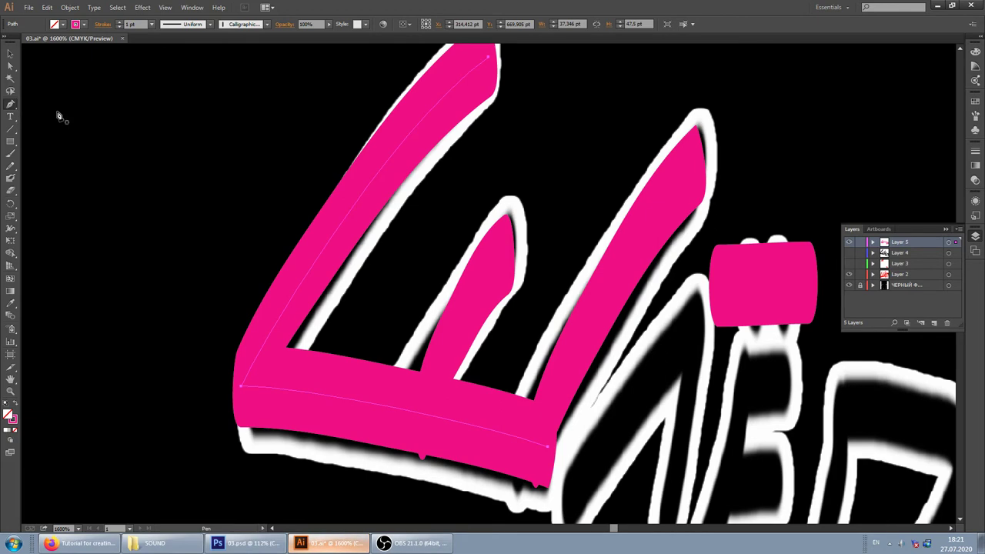
scroll(393, 154, down, 4)
scroll(513, 164, up, 3)
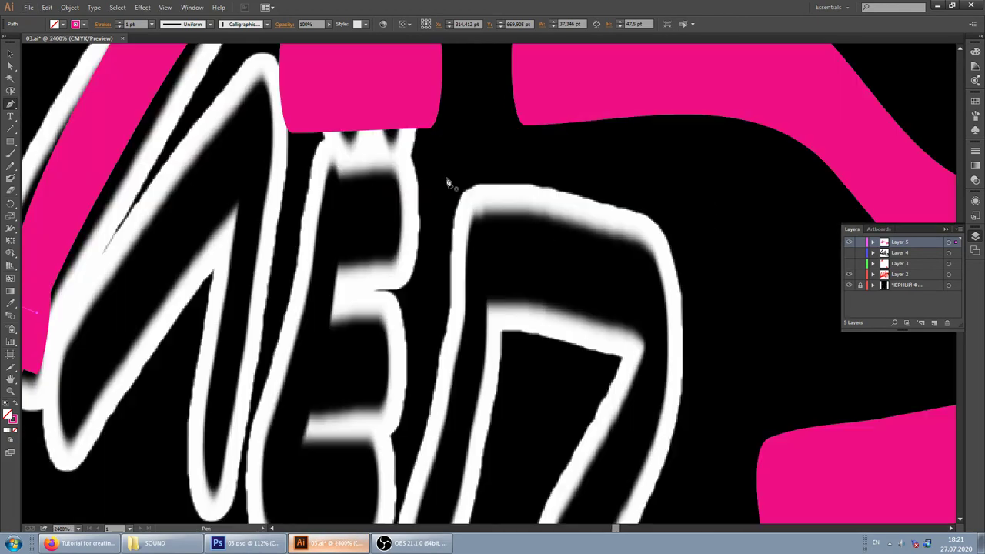
scroll(384, 226, down, 2)
scroll(261, 199, down, 1)
scroll(262, 198, up, 1)
click(206, 275)
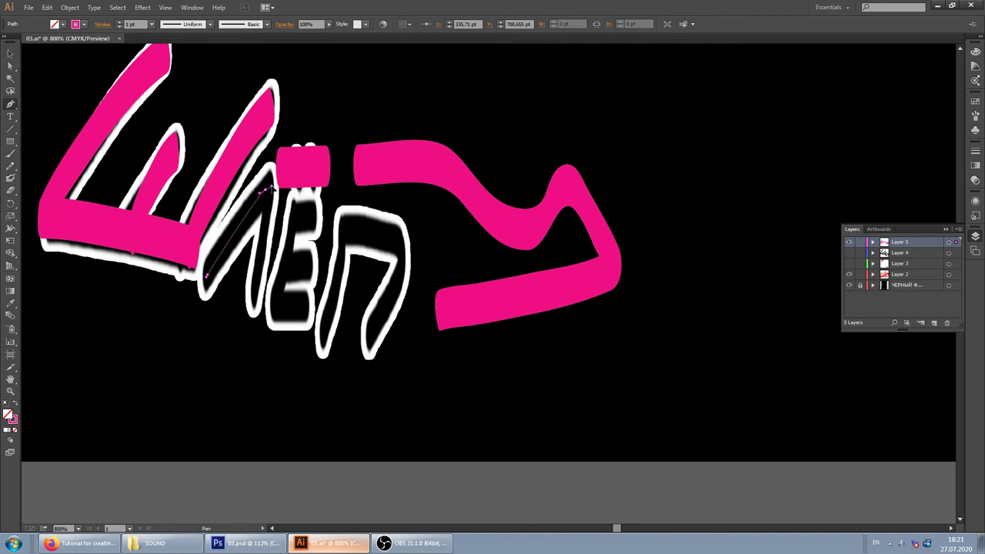
click(269, 189)
drag(252, 312, 249, 323)
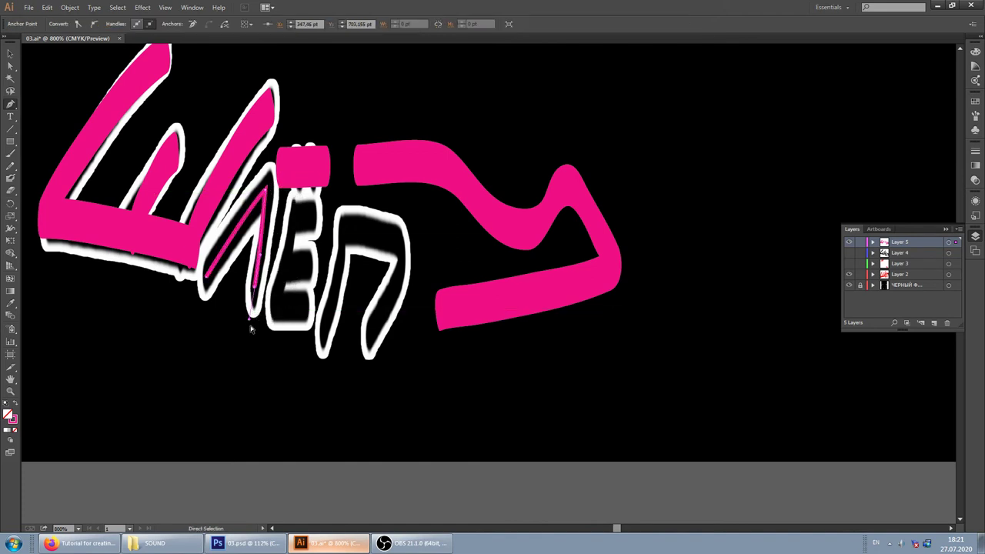
ctrl+click(231, 370)
Apply the Calligraphic brush to the new л path.
click(10, 54)
click(266, 200)
click(268, 25)
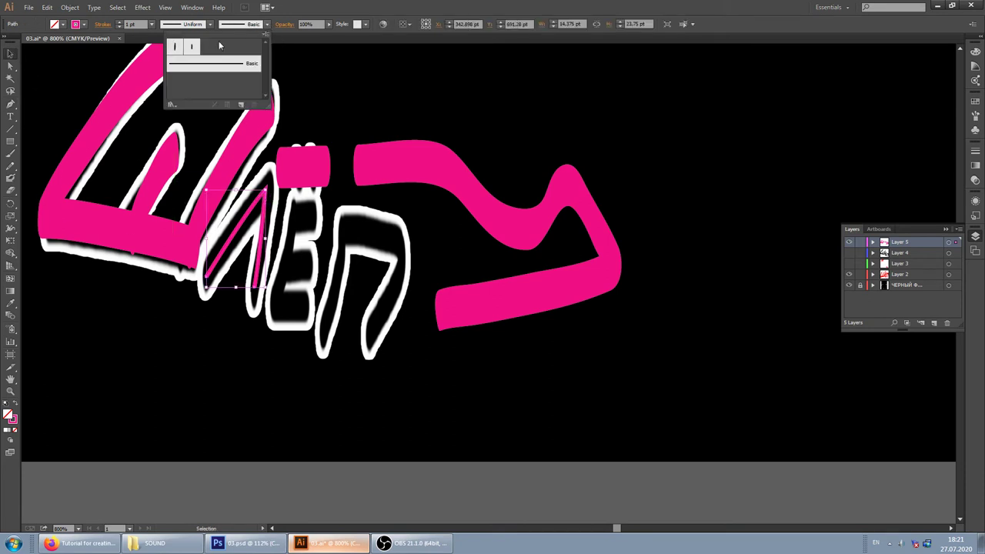
click(191, 48)
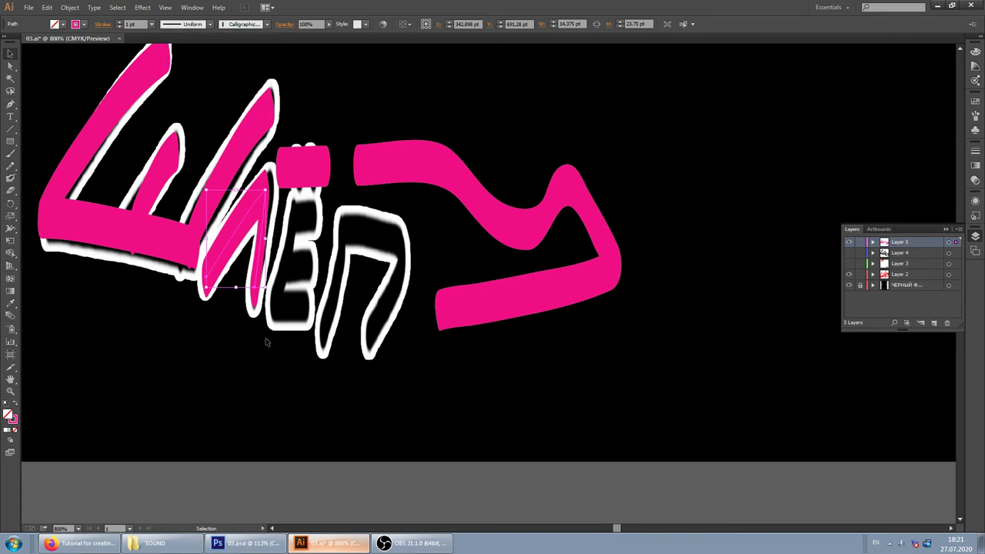
drag(197, 232, 358, 257)
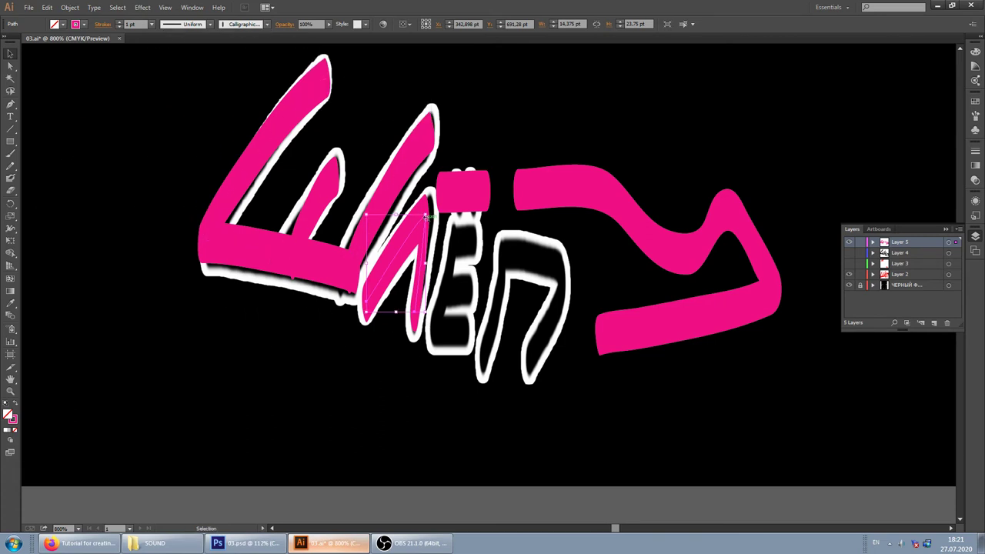
click(468, 245)
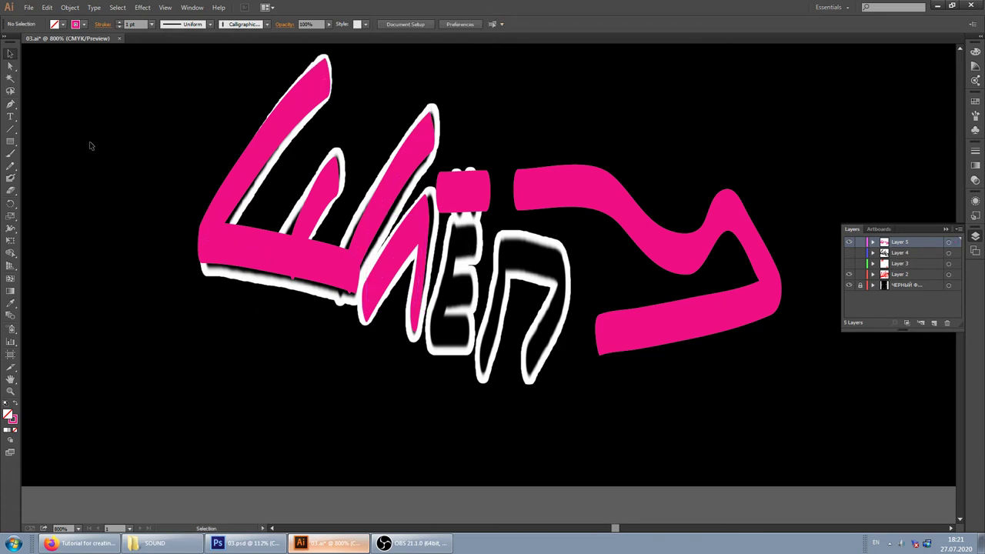
Paint a test wavy pink stroke below the letters, then delete it.
click(12, 105)
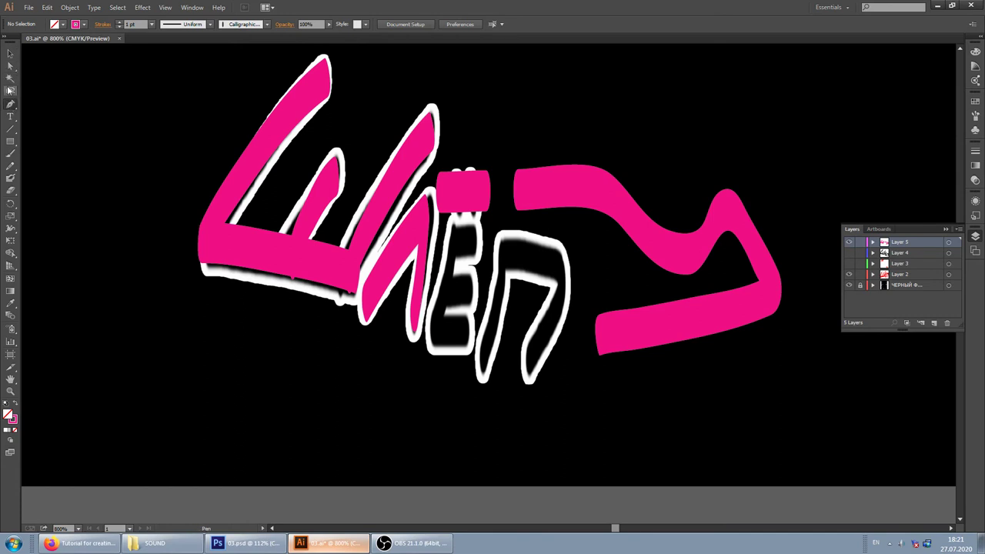
click(10, 153)
drag(193, 438, 823, 415)
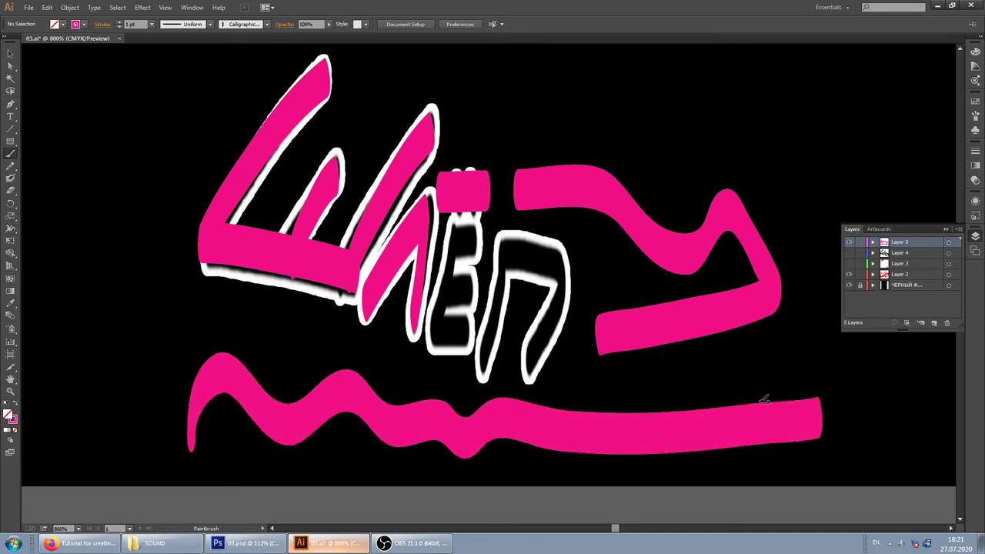
click(10, 53)
click(461, 418)
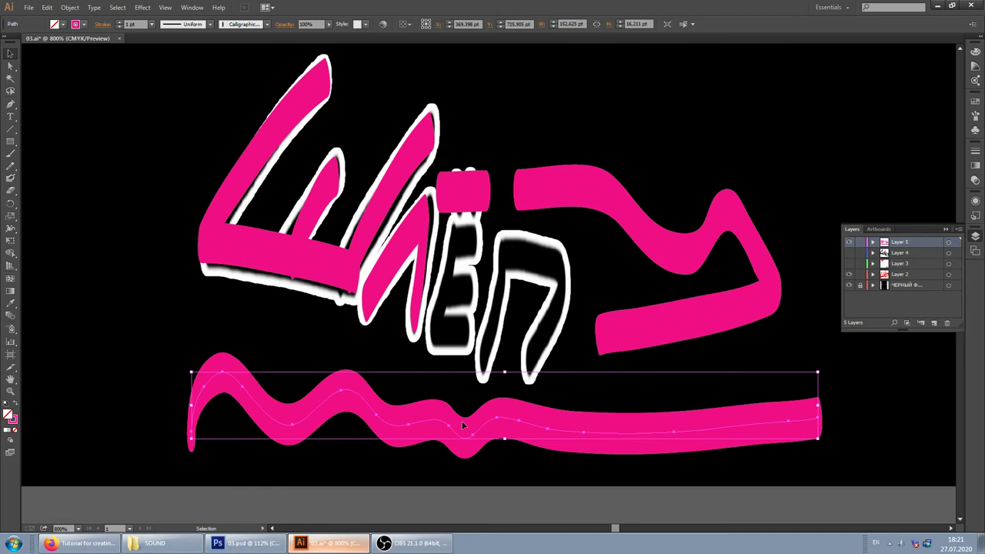
key(Delete)
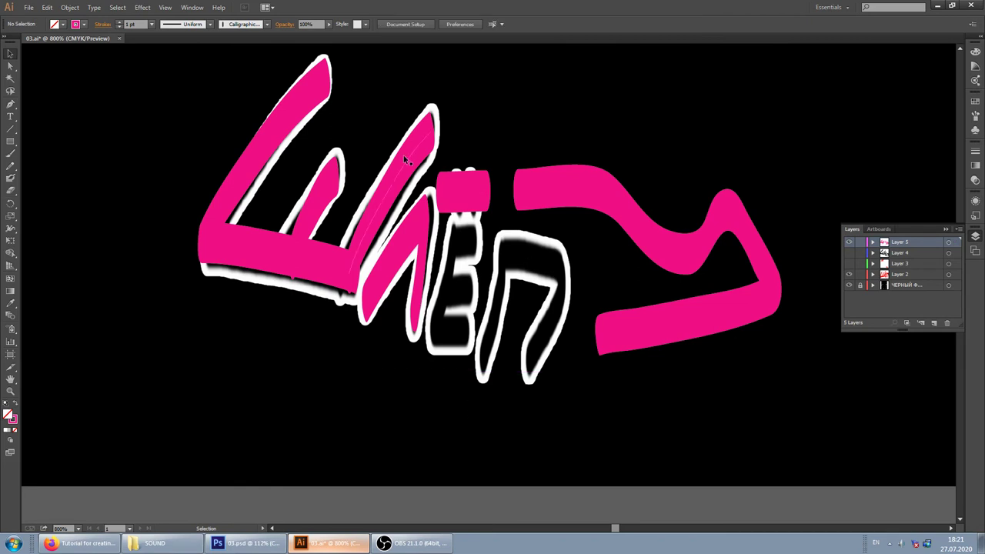
Delete the small pink block above the ё and hide the pink tracing layer.
scroll(405, 220, up, 2)
click(468, 254)
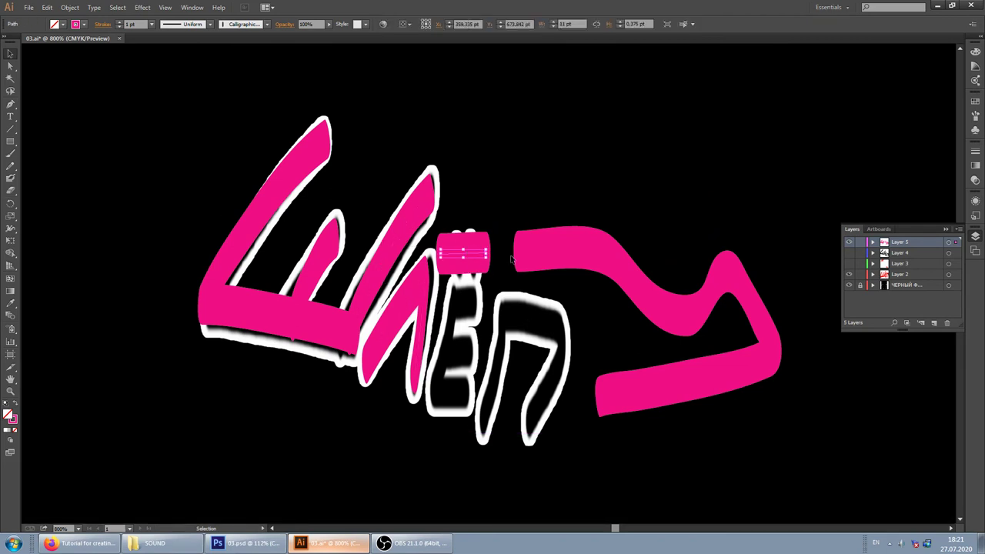
key(Delete)
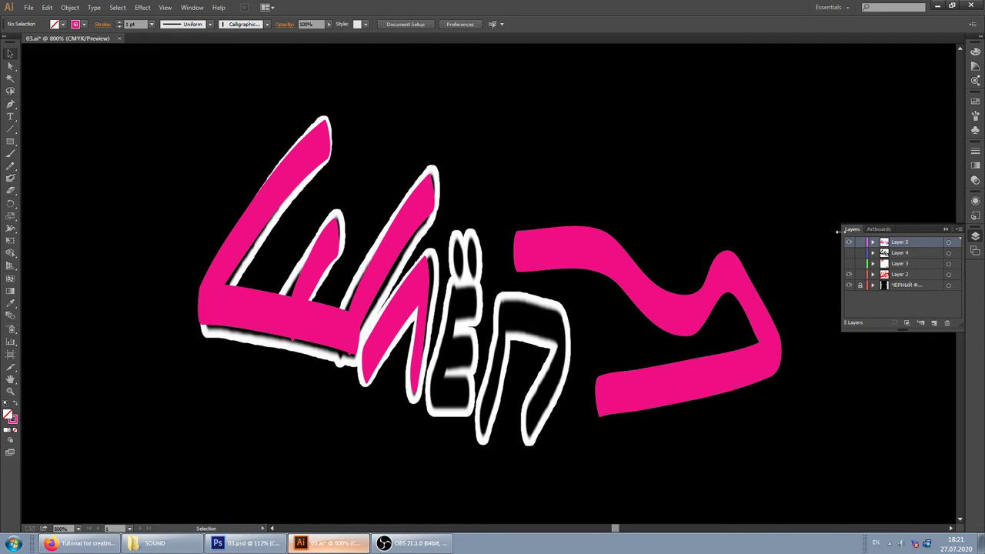
click(850, 242)
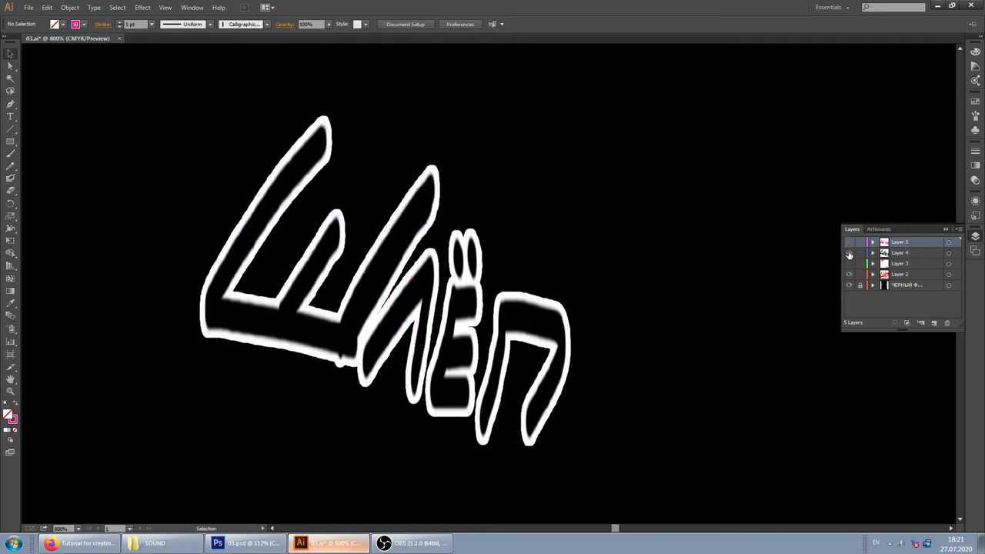
Show Layer 4's black letters, hide the black background, and marquee-select the Шлёп letters.
click(849, 253)
click(849, 285)
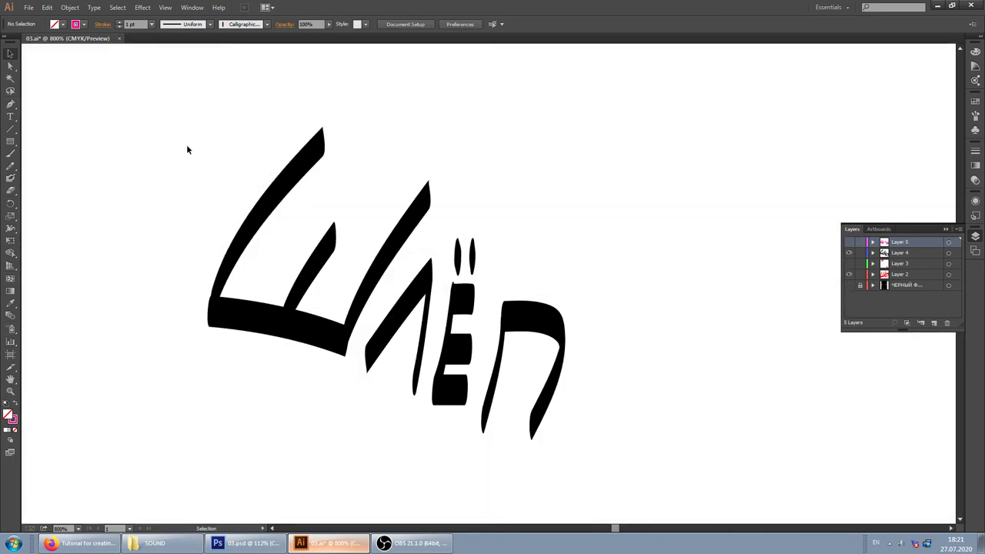
drag(202, 188, 620, 433)
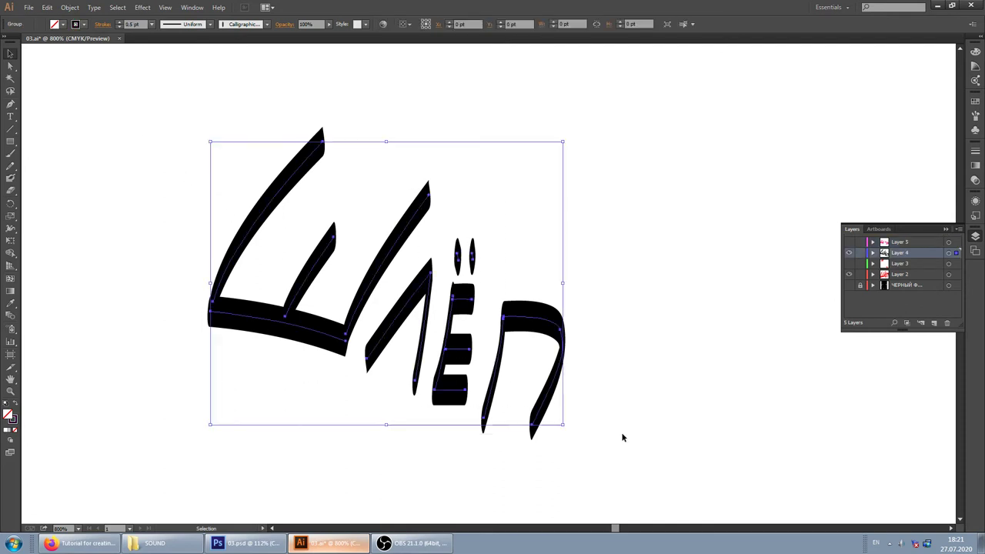
drag(592, 415, 488, 451)
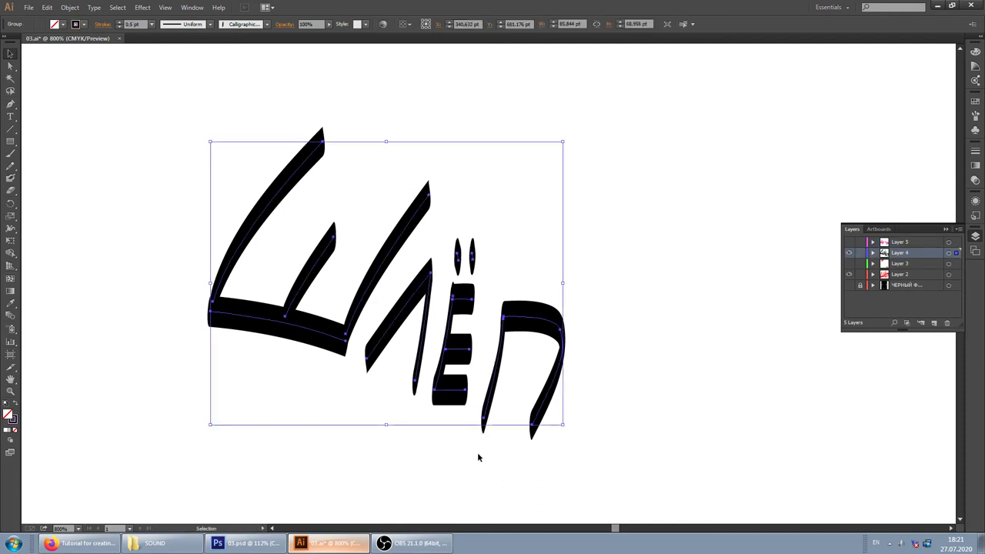
click(273, 543)
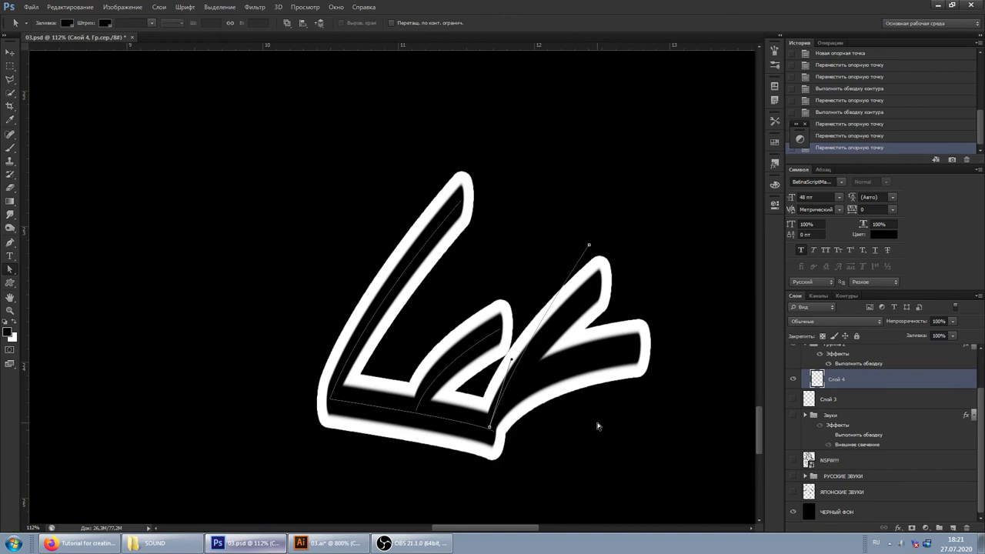
Hide Группа 2's outlined letters, show Группа 1's, and delete the work path.
scroll(843, 382, up, 2)
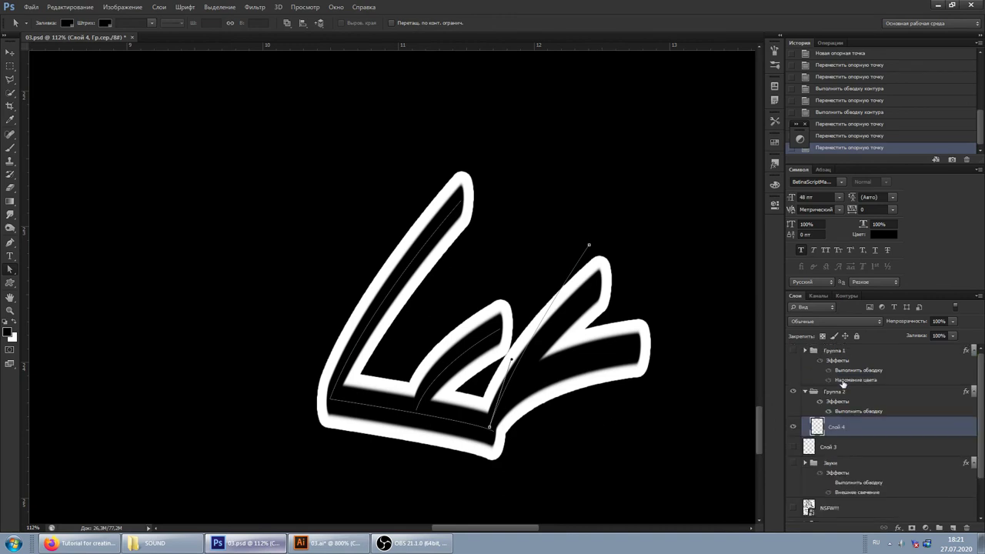
click(794, 393)
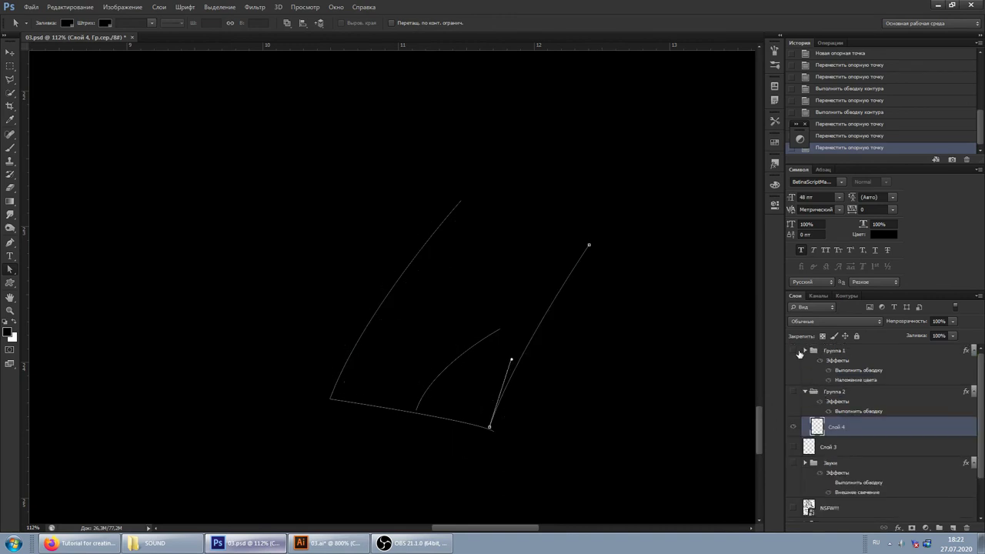
click(818, 355)
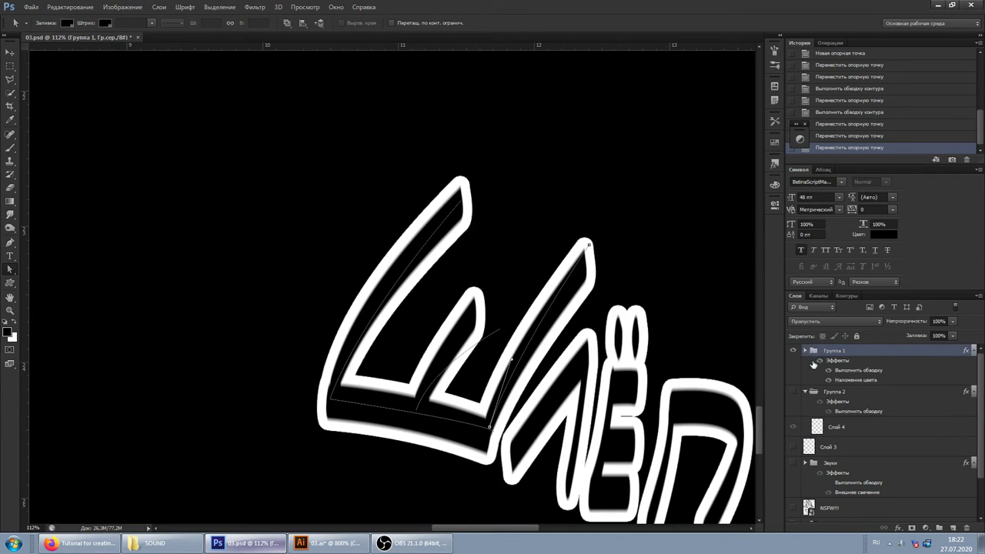
click(846, 295)
right_click(838, 316)
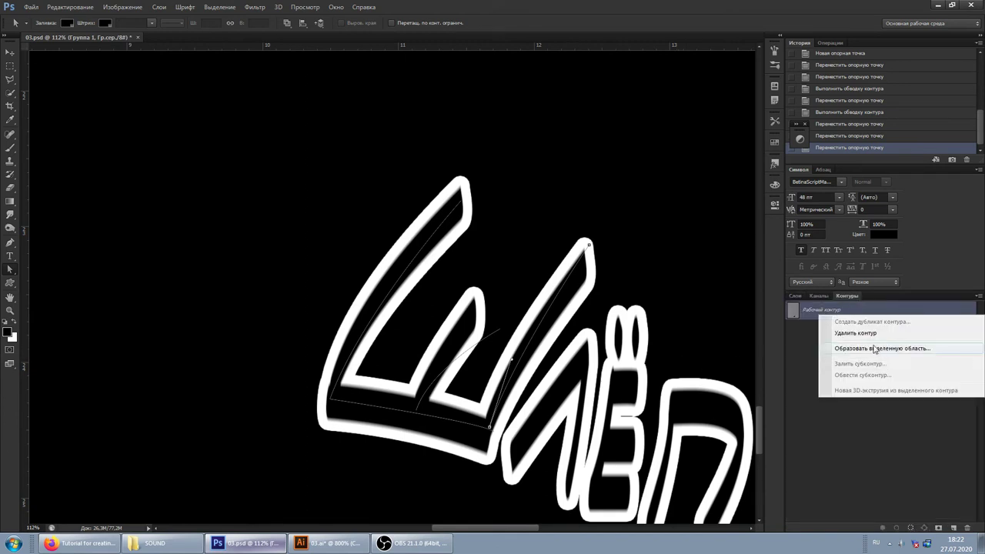
click(854, 332)
Delete the old Векторный смарт-объект layer, leaving the black canvas.
click(794, 296)
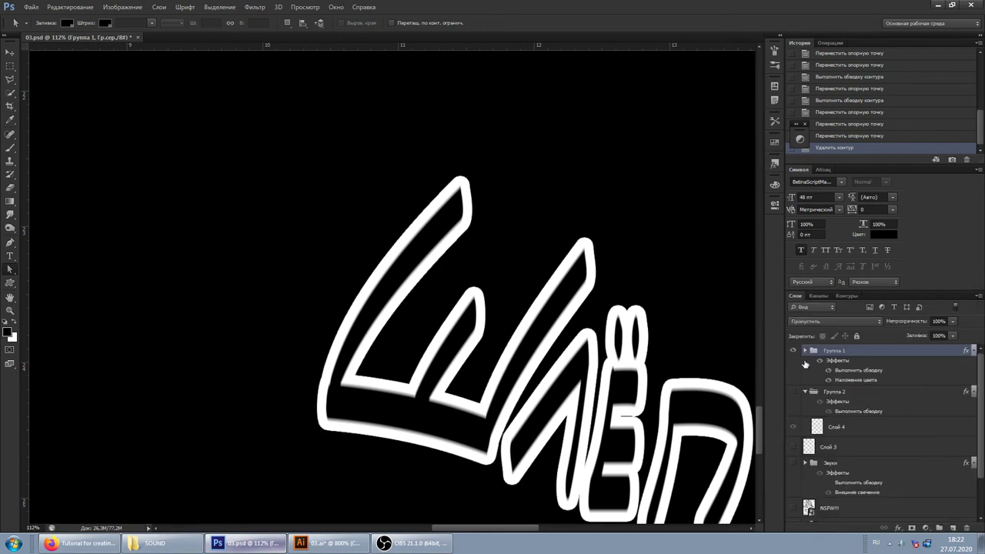
click(805, 351)
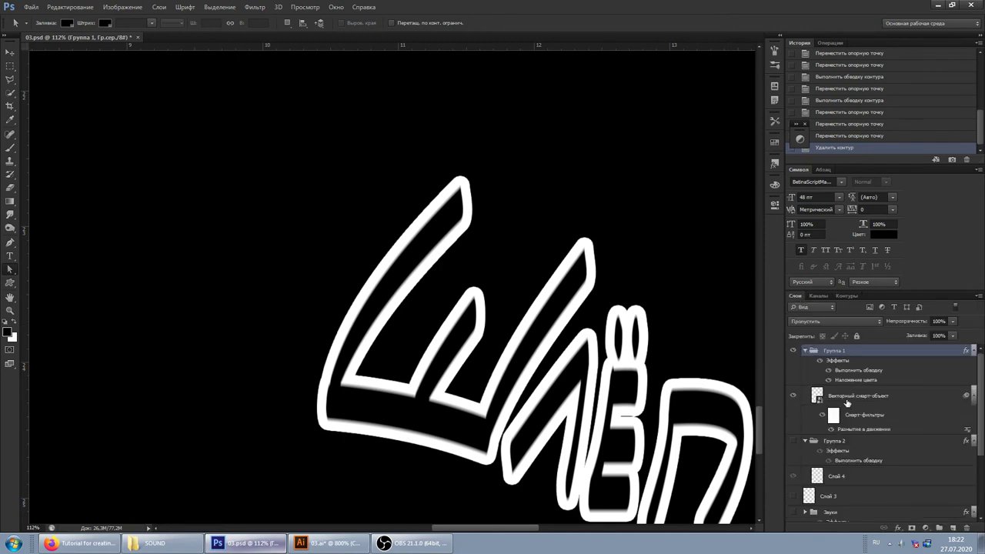
click(841, 396)
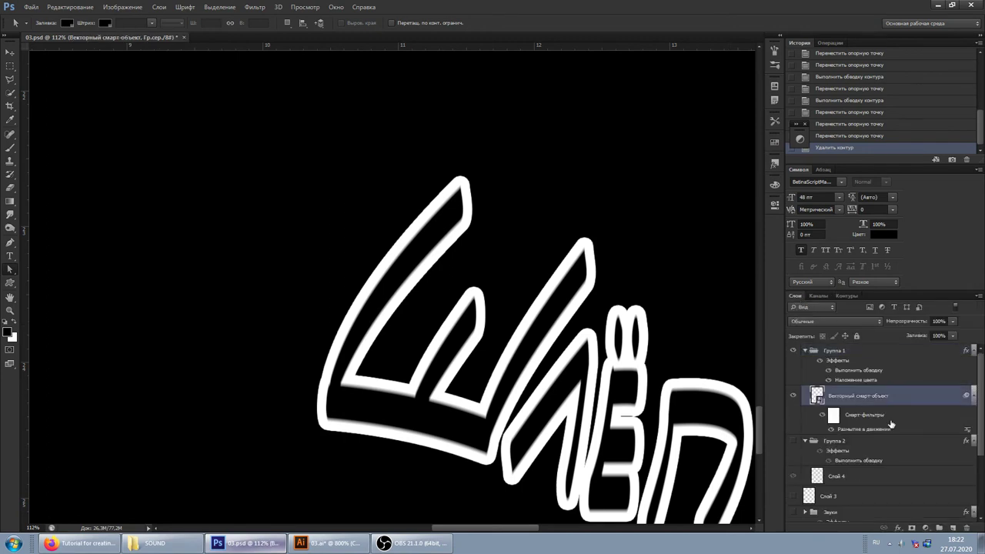
click(967, 528)
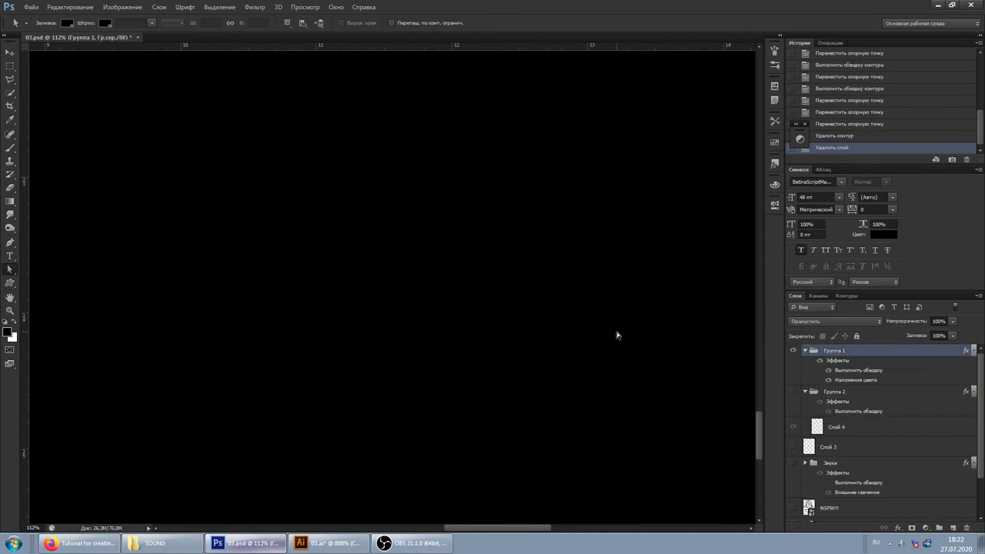
click(351, 535)
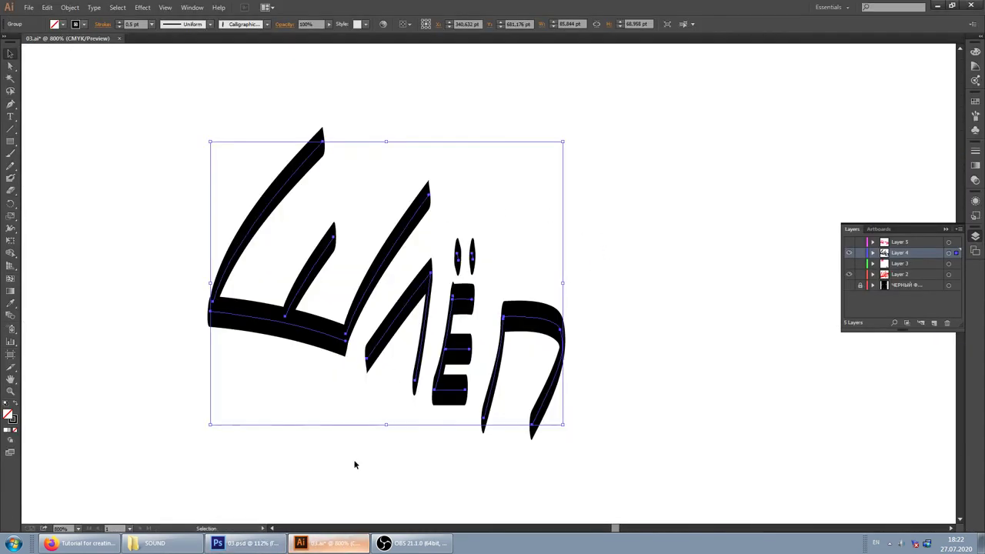
Paste the Illustrator Шлёп lettering as a smart object, shifted right and down.
click(245, 543)
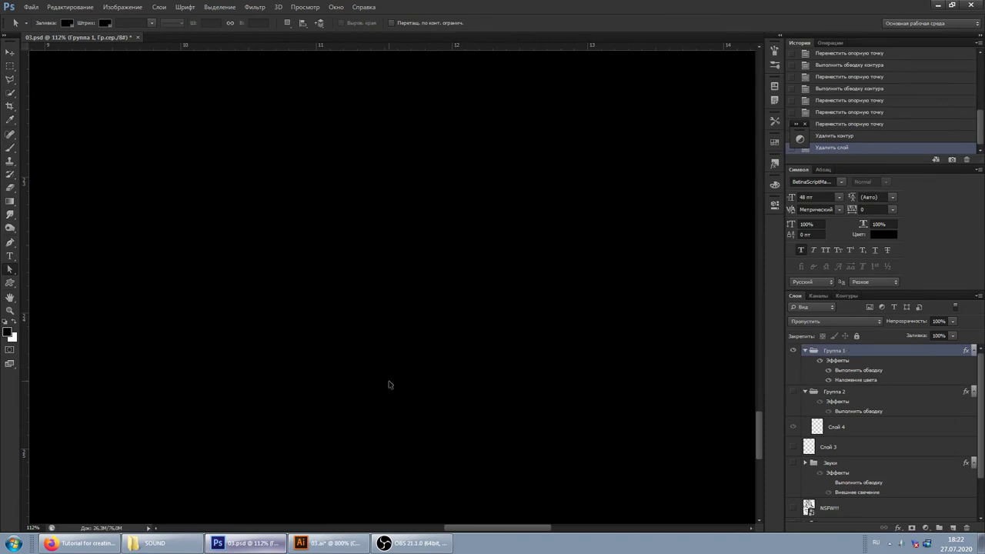
key(ctrl+v)
click(541, 177)
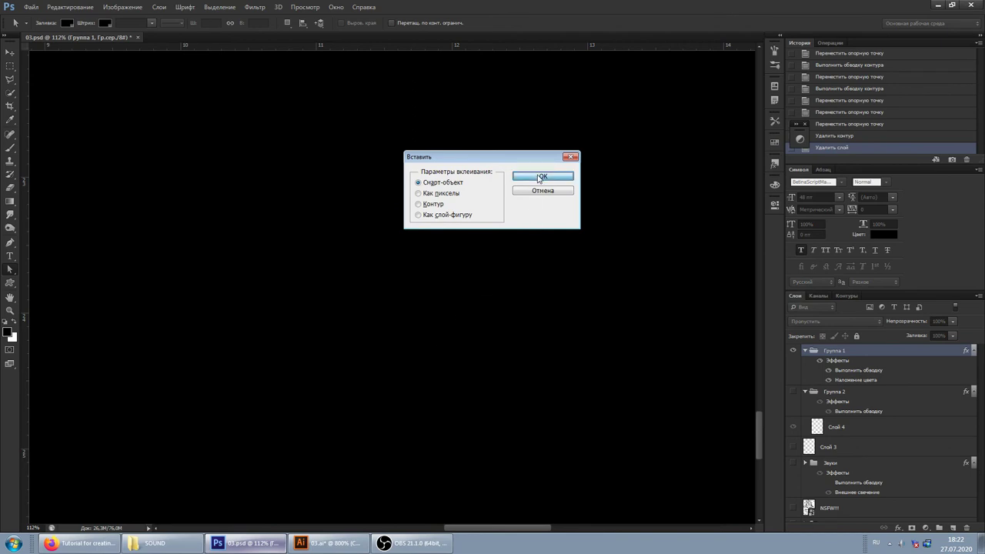
mouse_move(559, 339)
mouse_down()
mouse_move(599, 370)
mouse_move(589, 365)
mouse_up()
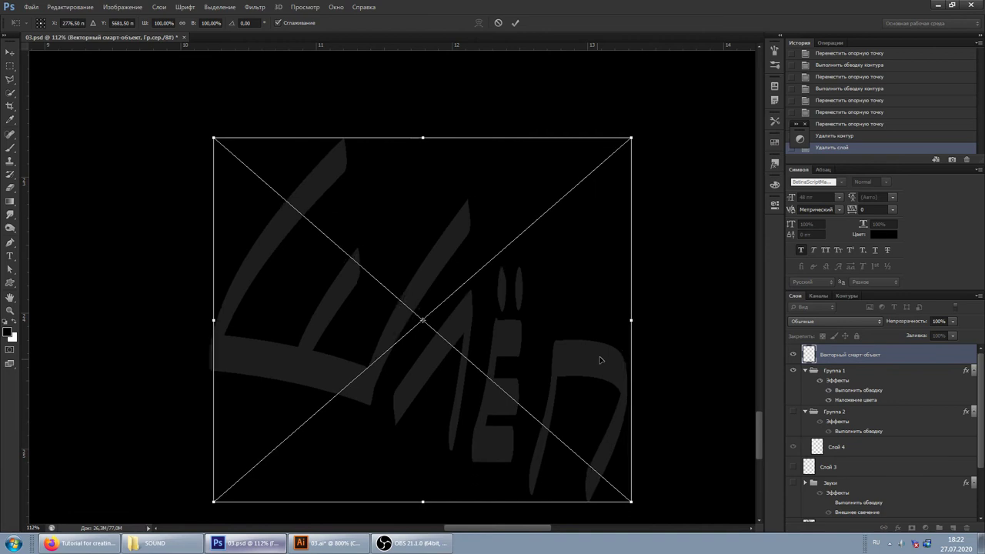
key(Return)
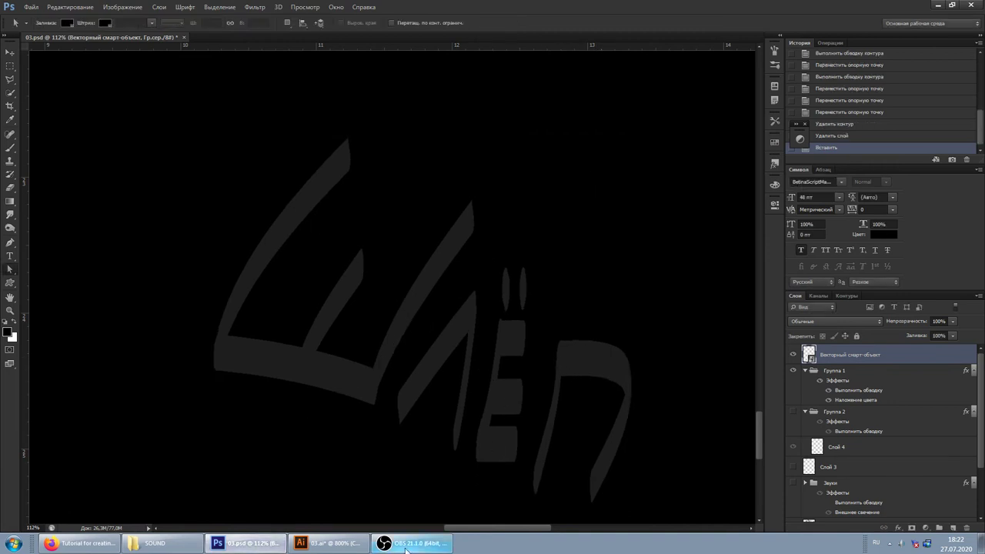
click(300, 543)
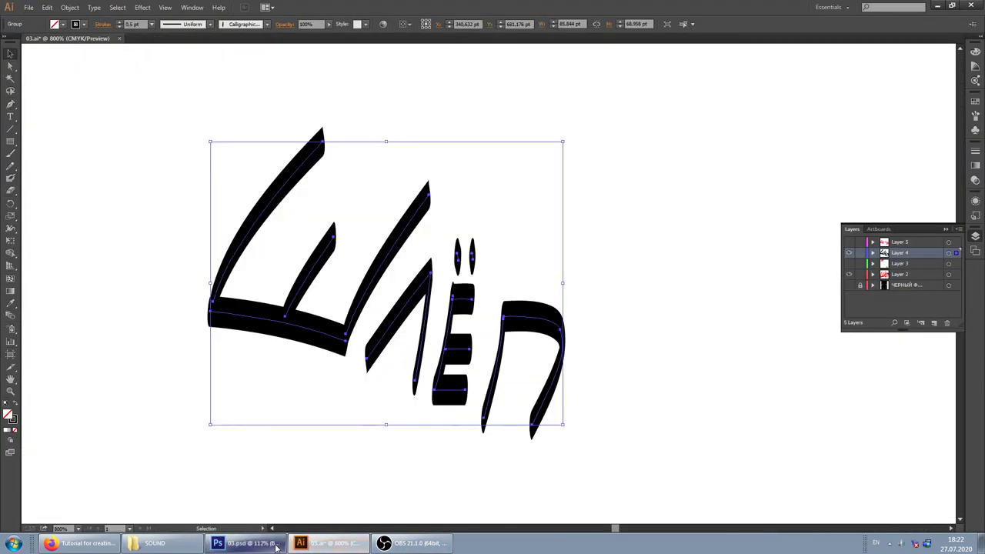
click(243, 543)
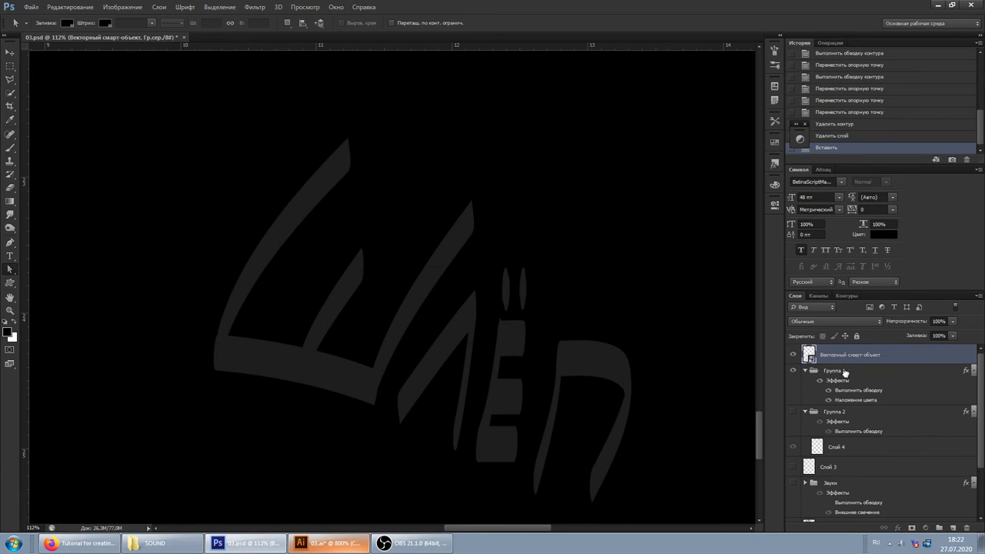
Move the lettering layer beneath Группа 1, leaving Группа 1's Color Overlay style unchanged.
drag(834, 378, 830, 379)
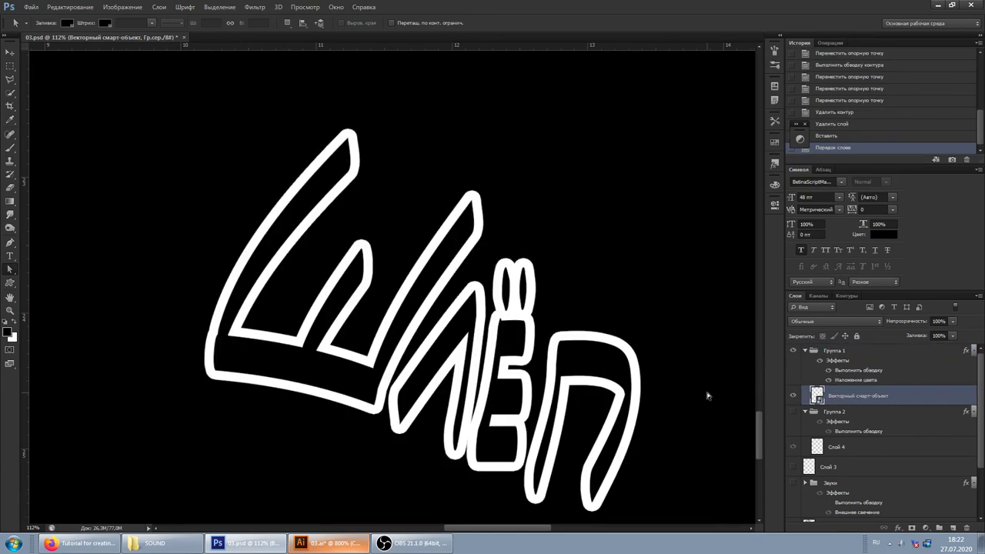
double_click(834, 351)
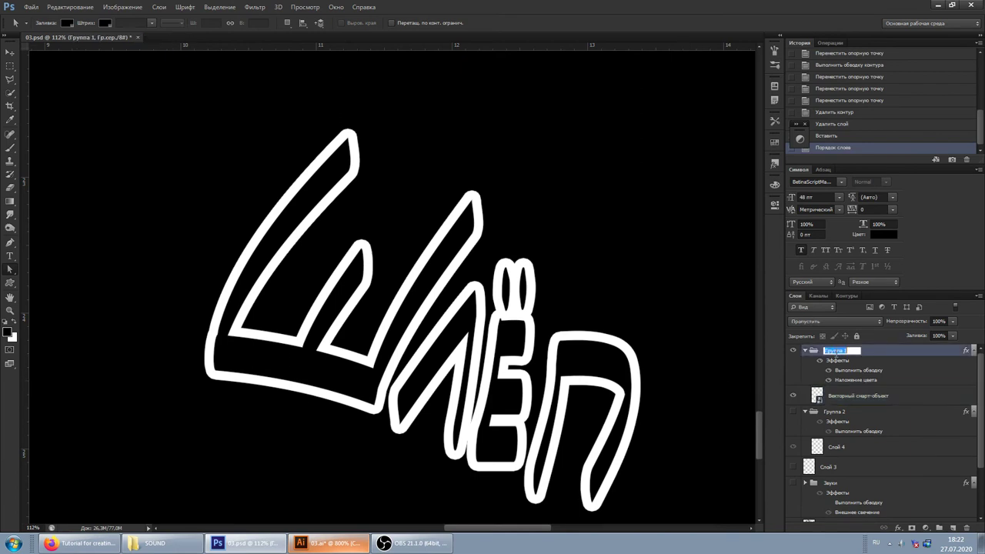
double_click(887, 352)
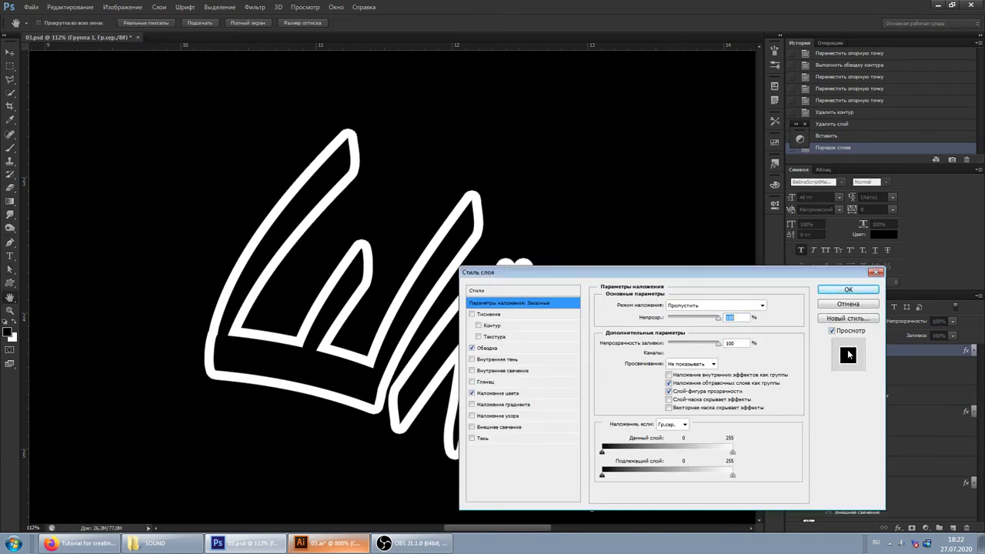
click(496, 393)
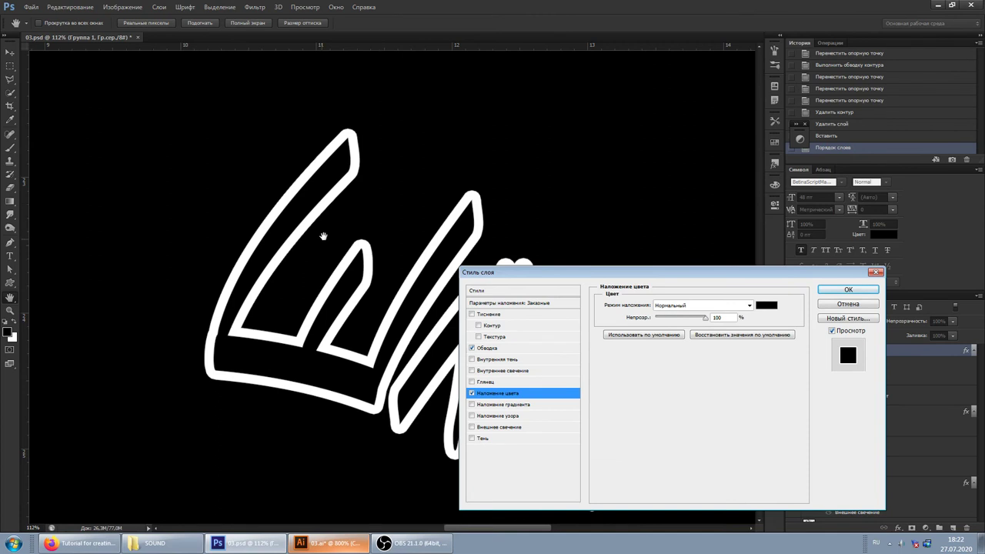
click(765, 306)
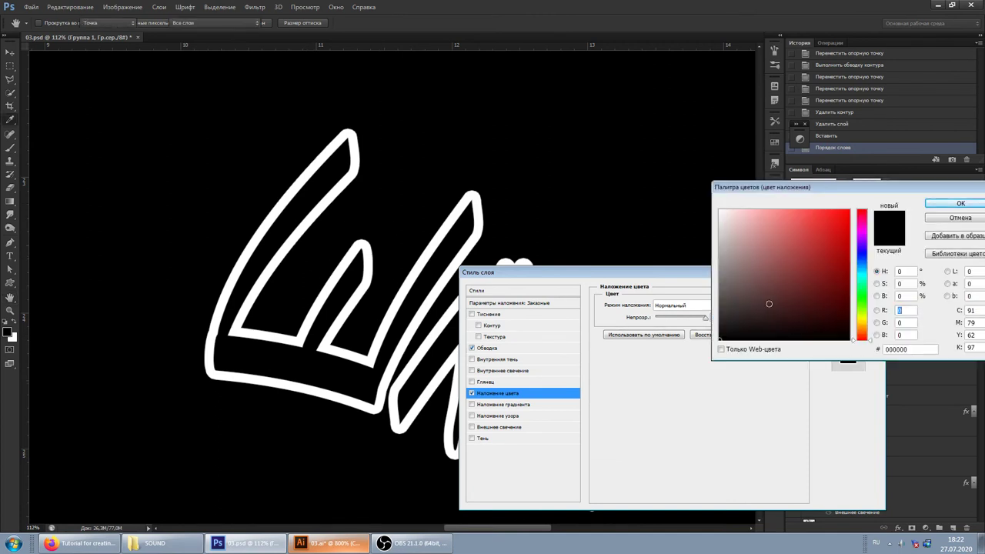
click(958, 204)
click(839, 291)
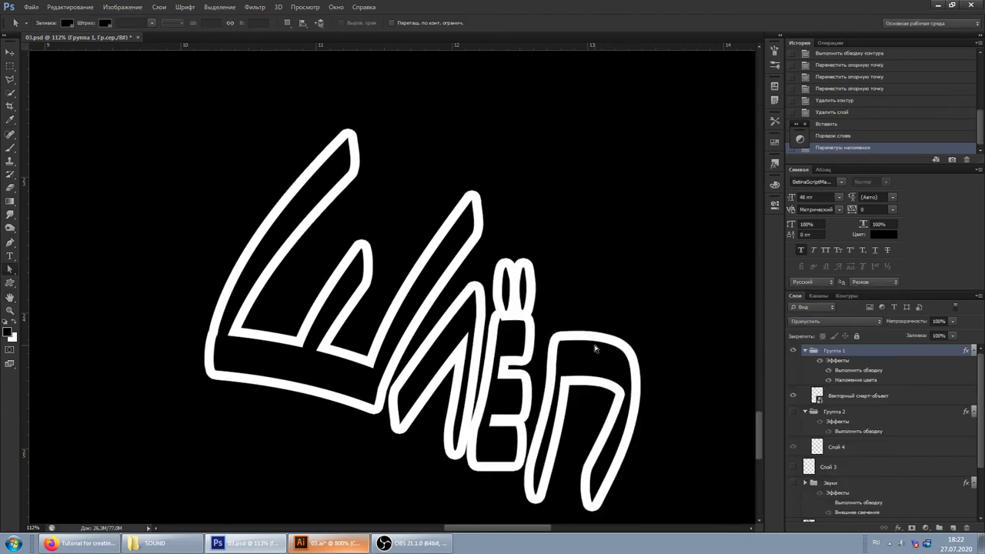
Select the Векторный смарт-объект lettering layer.
scroll(522, 352, up, 1)
scroll(539, 346, up, 1)
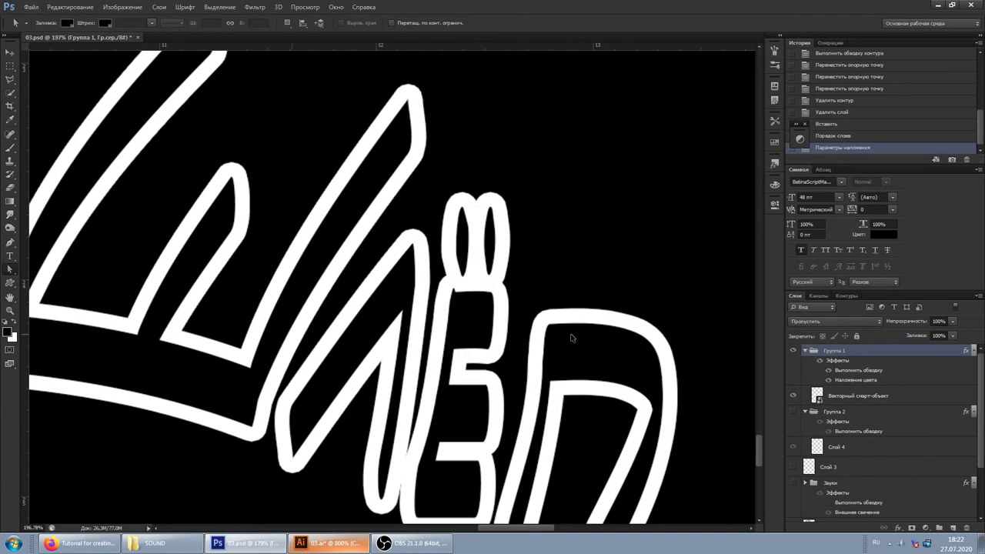
scroll(570, 338, up, 1)
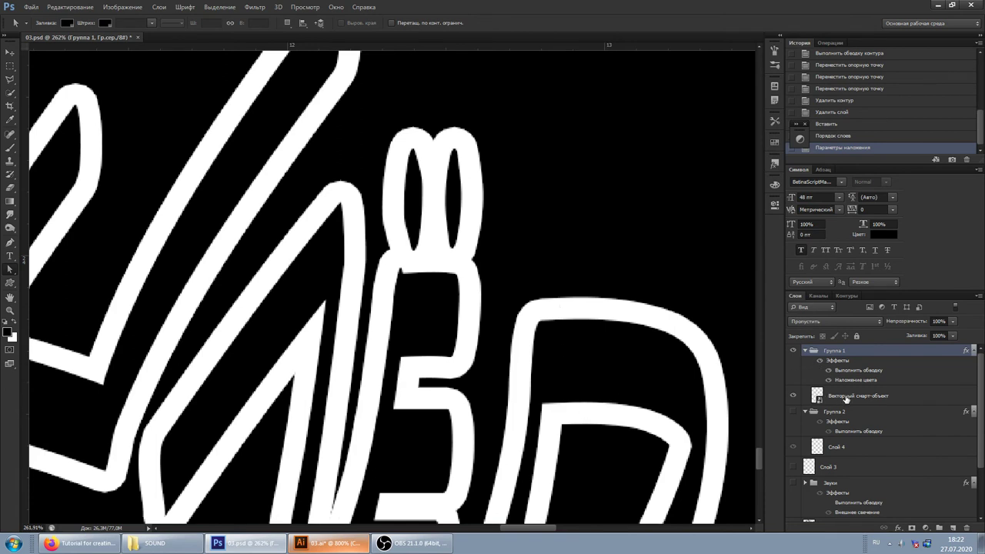
click(844, 392)
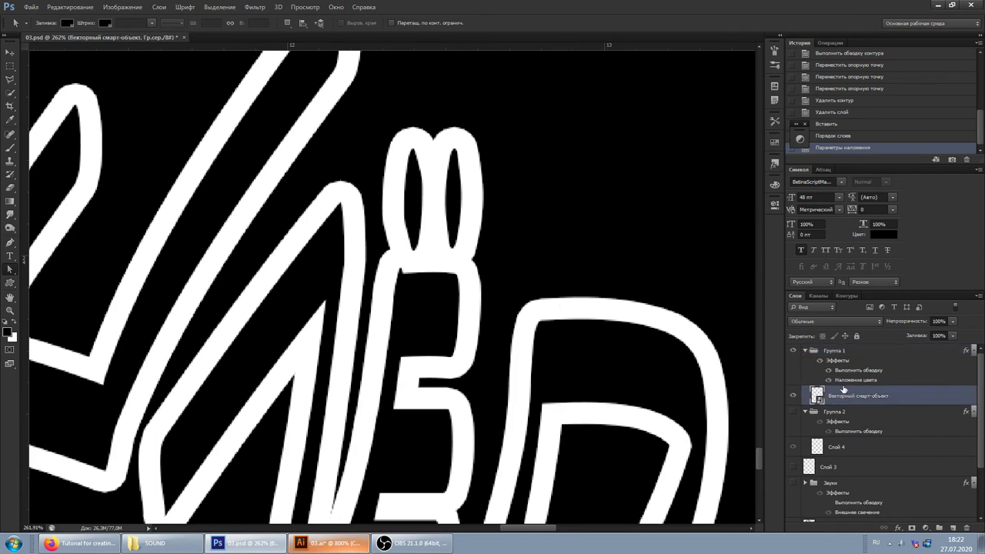
Apply a Motion Blur smart filter at 90° and 7 pixels to the lettering.
click(258, 9)
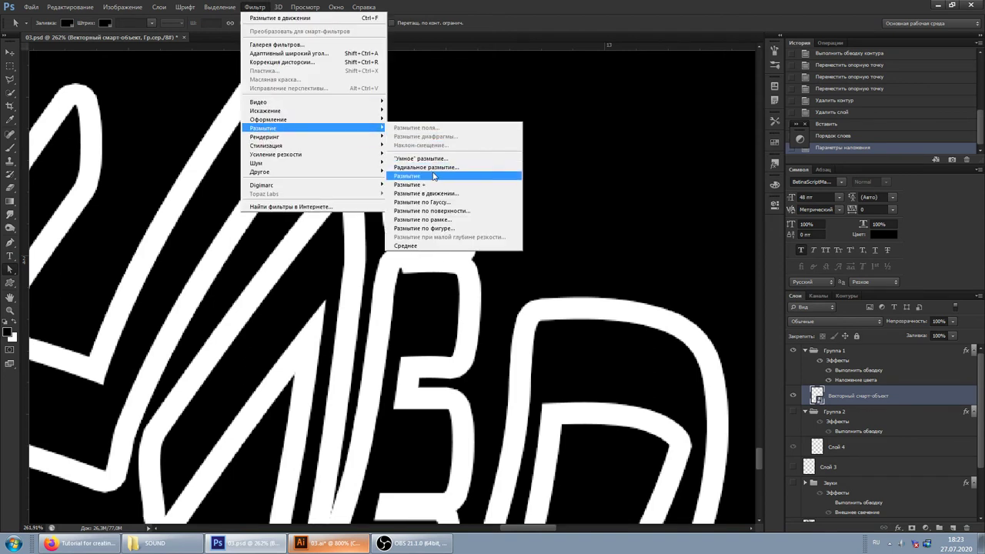
click(446, 194)
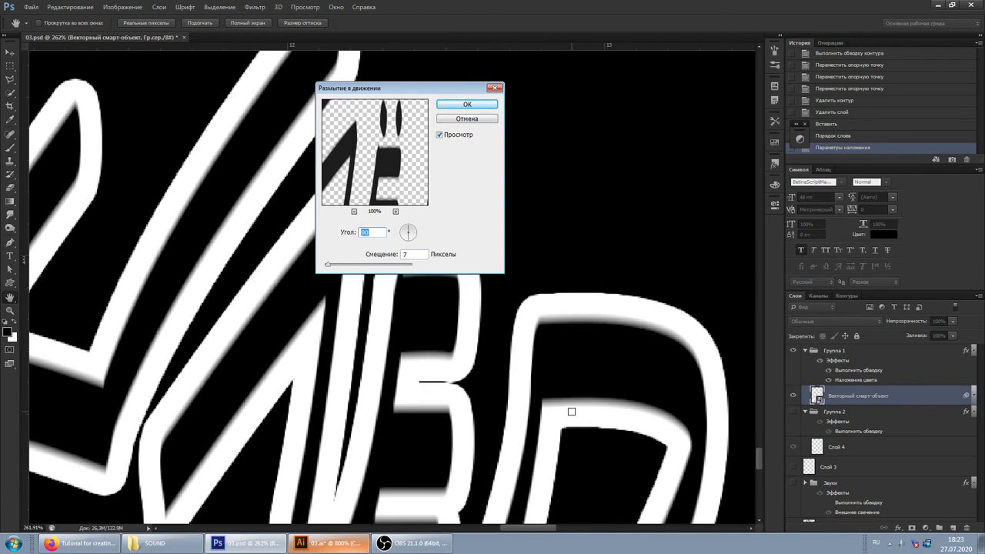
click(406, 255)
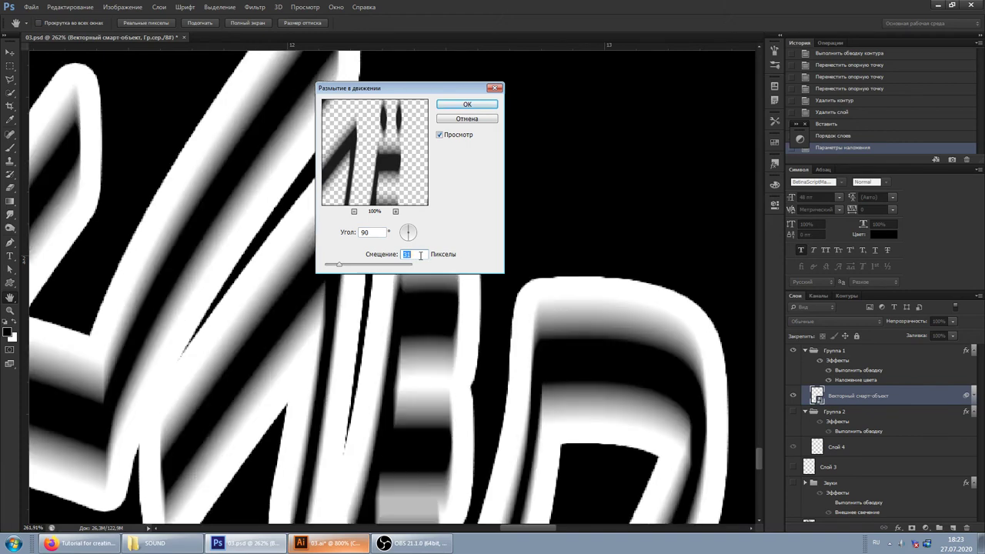
text(7)
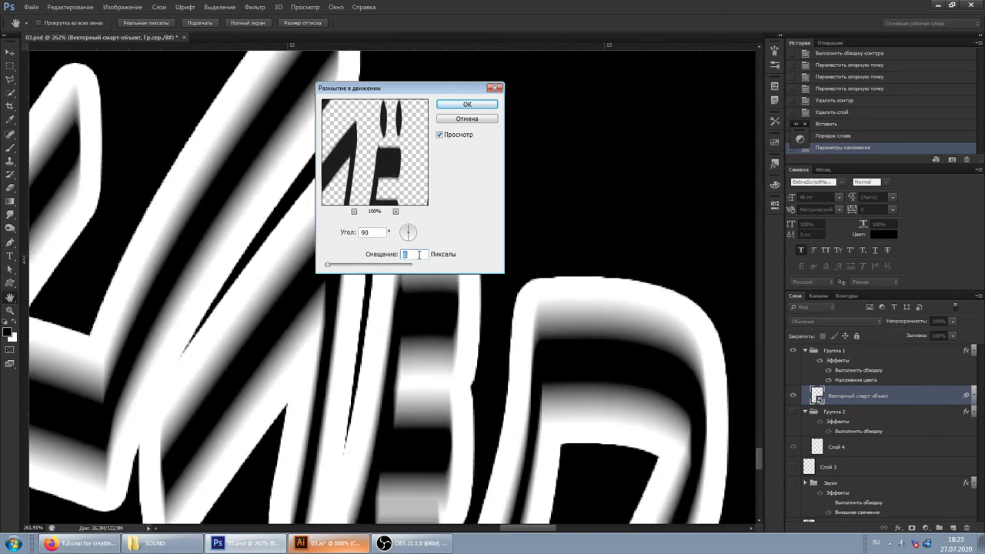
click(476, 104)
scroll(480, 231, down, 2)
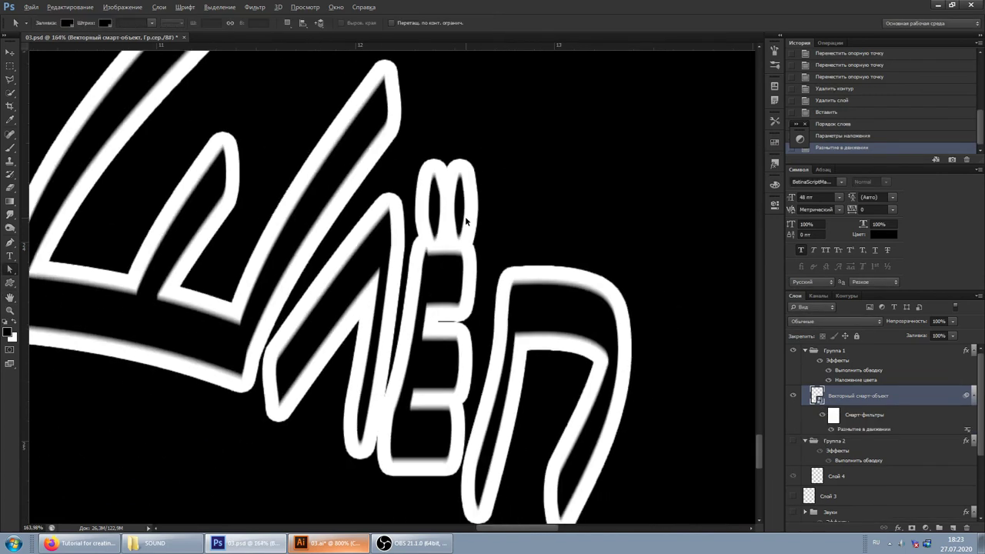
scroll(480, 231, down, 1)
scroll(480, 231, down, 1)
scroll(487, 227, down, 1)
scroll(462, 208, left, 2)
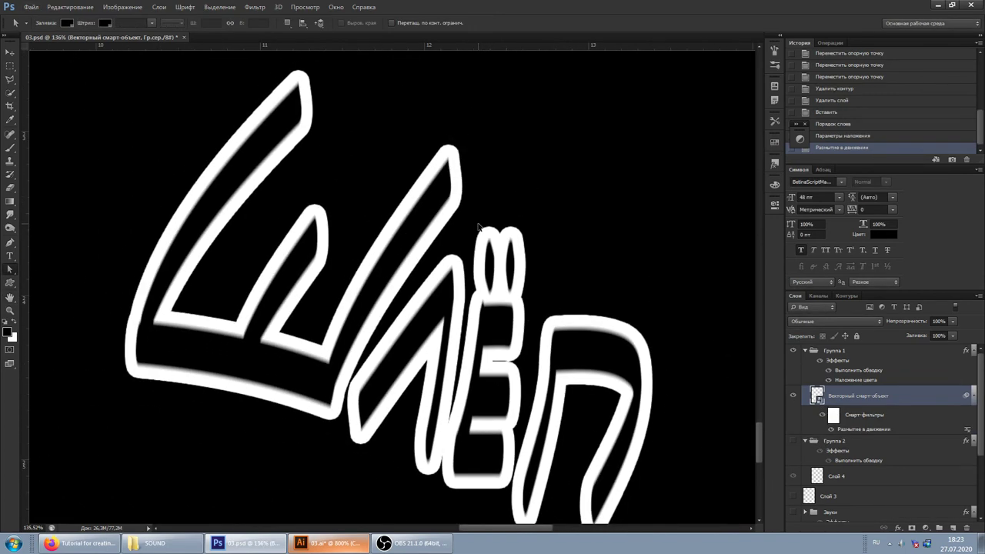
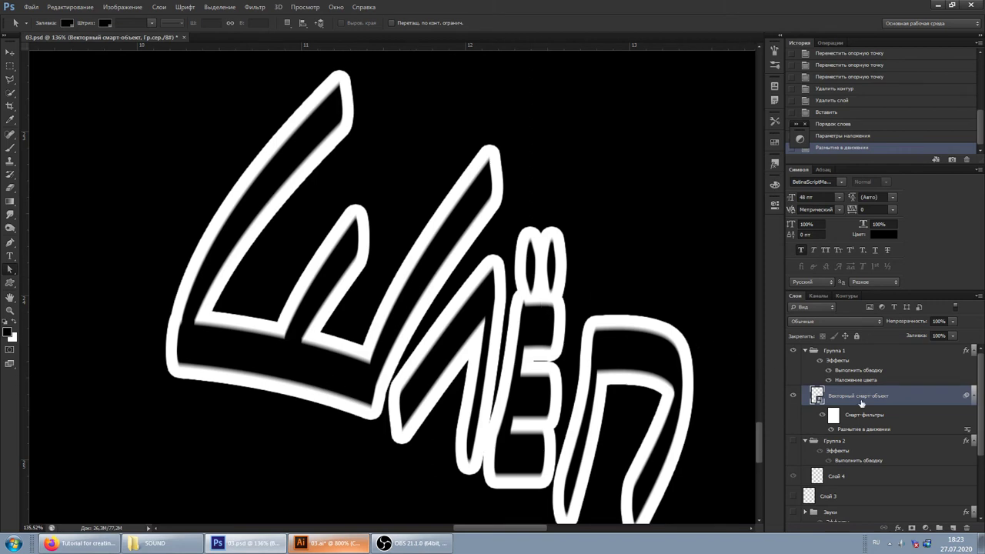
Compare the outlined Шлёп in Photoshop with the Illustrator lettering, ending on 03.ai.
click(327, 543)
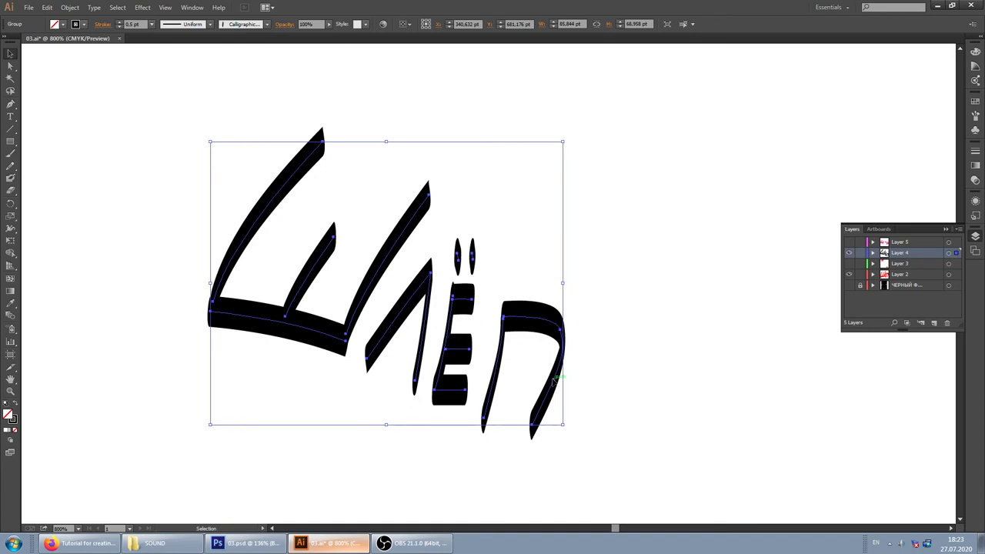
click(254, 543)
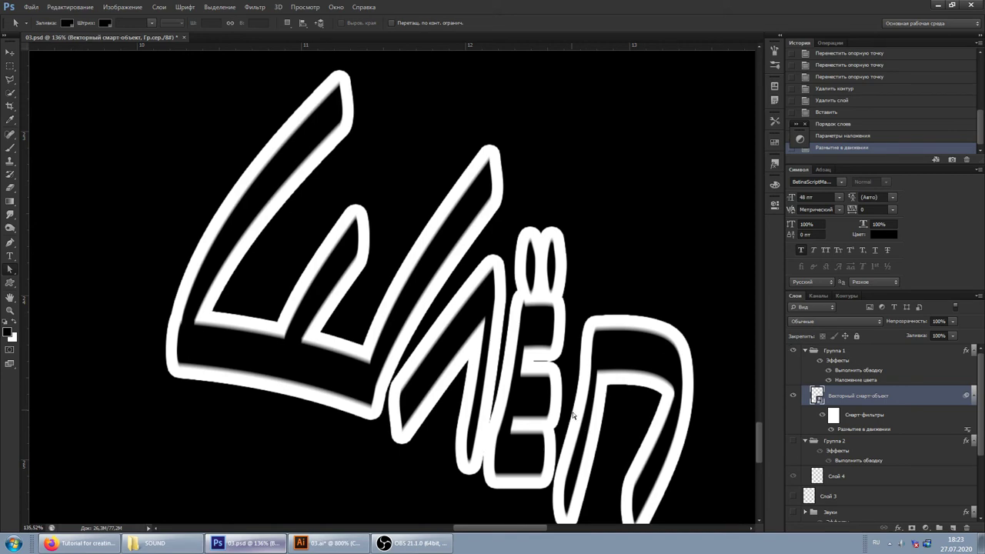
click(324, 543)
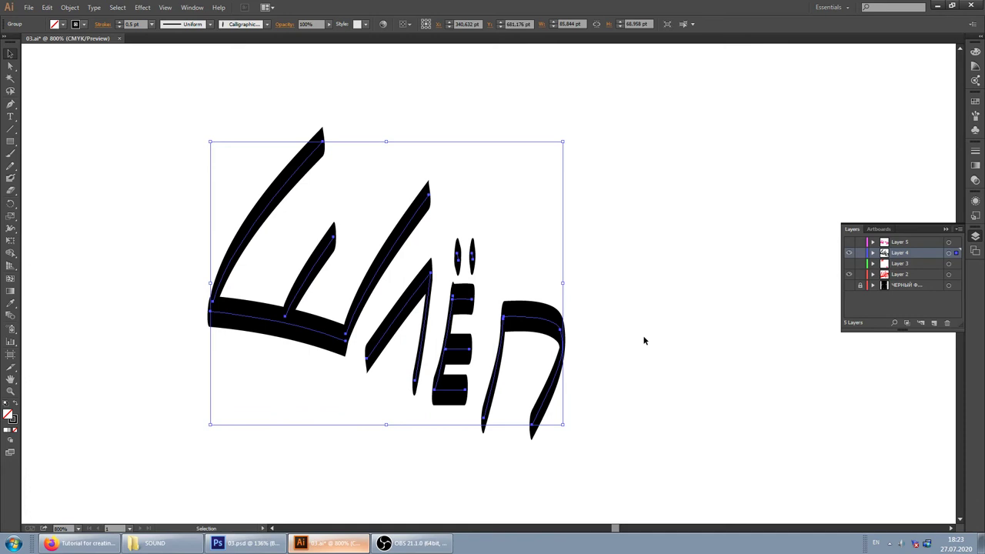
Select the black Шлёп lettering group and bring up the Gradient panel.
click(644, 340)
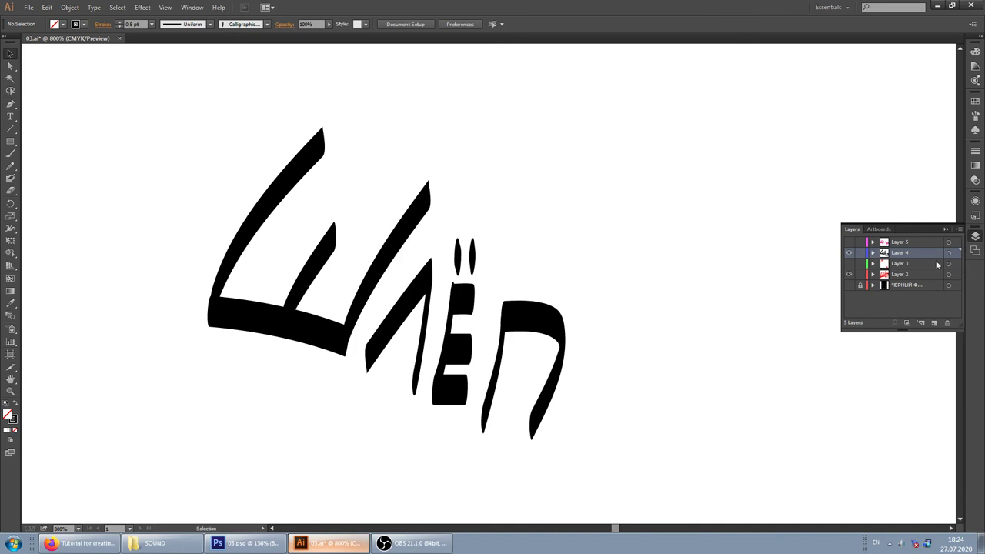
click(560, 317)
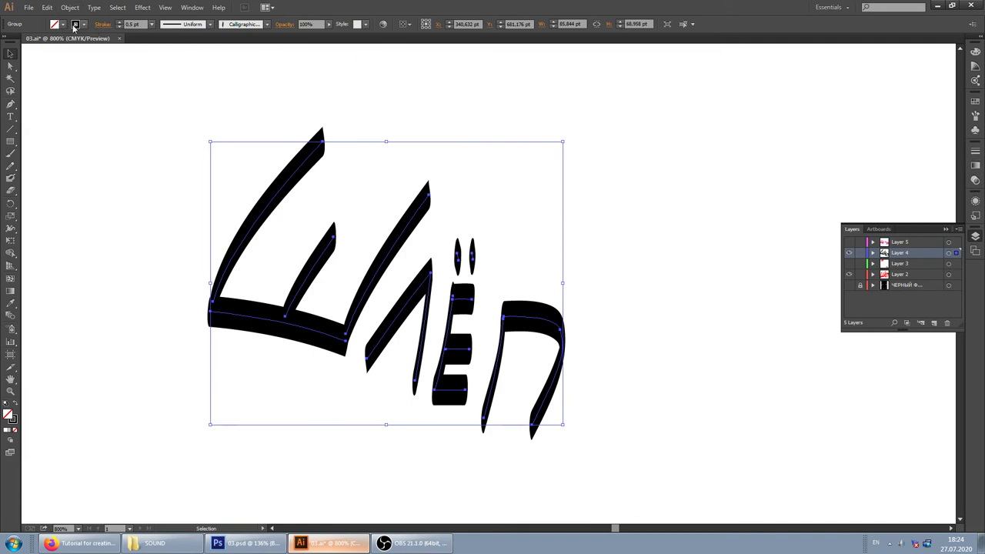
click(975, 165)
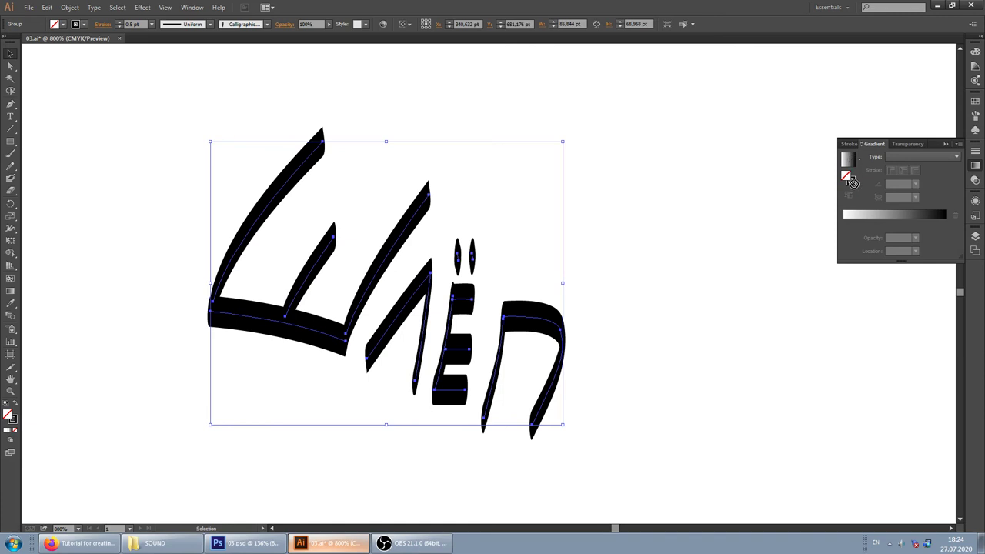
Apply a black-to-white gradient to the letter strokes at 90°, midpoint near 28.82%.
click(850, 182)
click(847, 159)
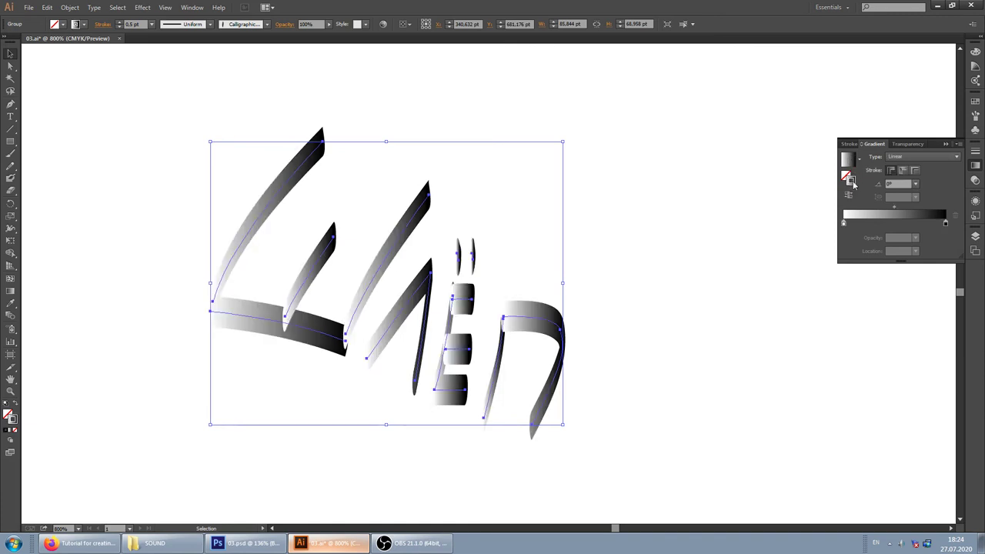
drag(894, 206, 872, 207)
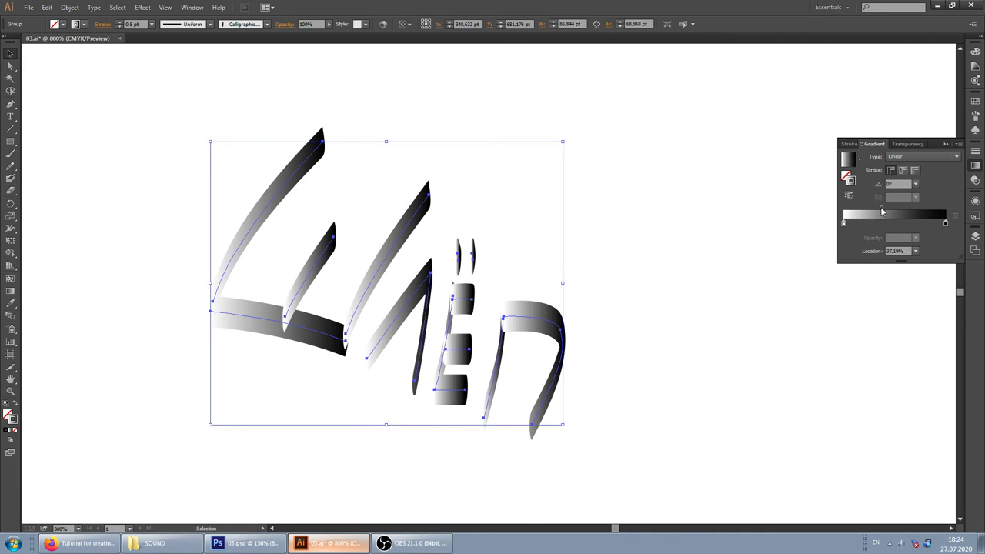
click(914, 183)
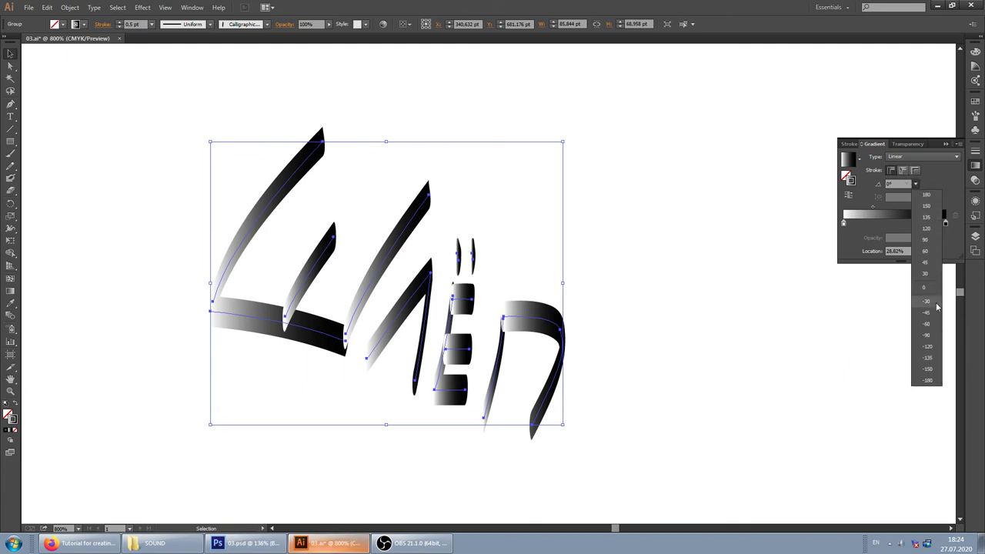
click(926, 240)
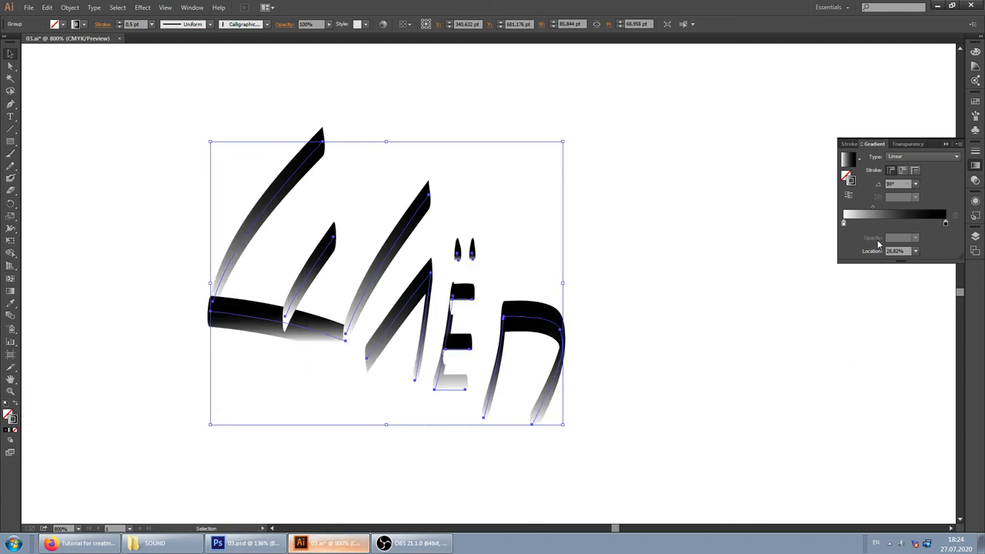
Add gradient stops, make the end stop white, and shift midpoints to 86.73% and 13%.
drag(944, 223, 895, 223)
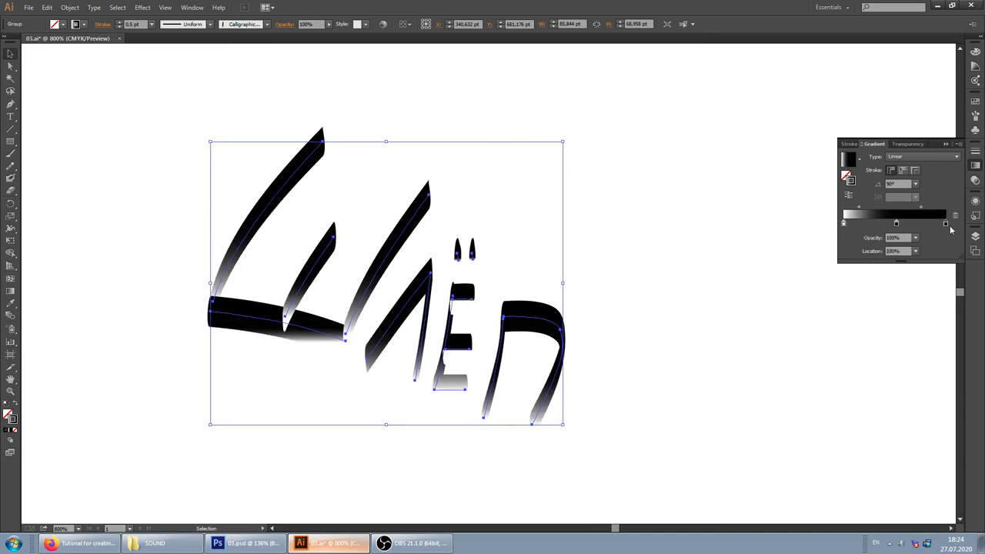
double_click(945, 224)
click(833, 313)
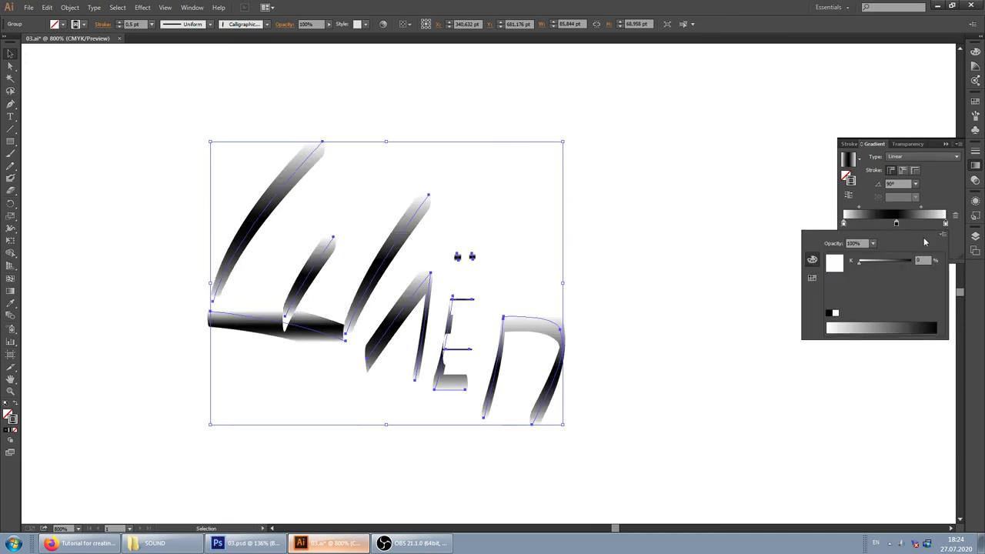
click(924, 206)
drag(924, 206, 938, 206)
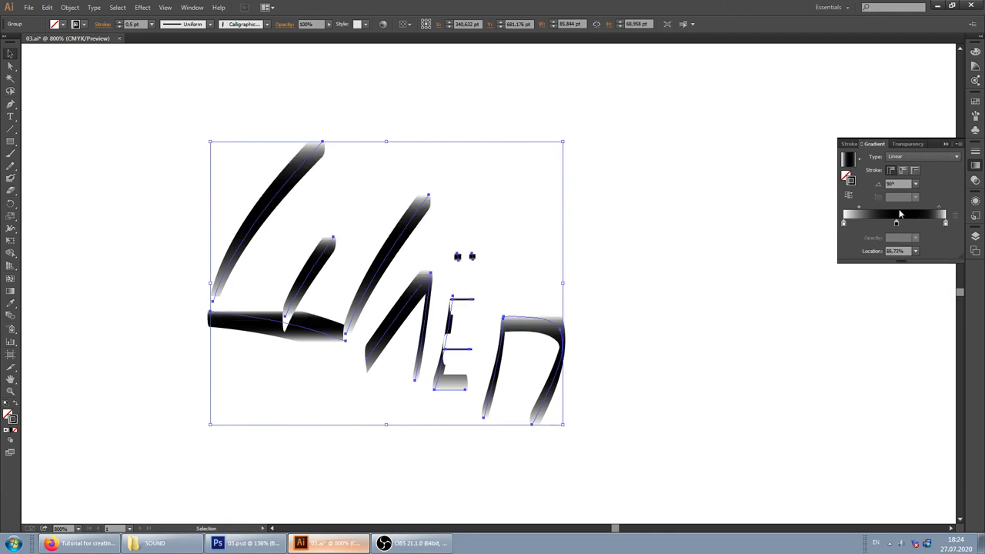
mouse_move(860, 209)
mouse_down()
mouse_move(850, 208)
mouse_move(892, 224)
mouse_up()
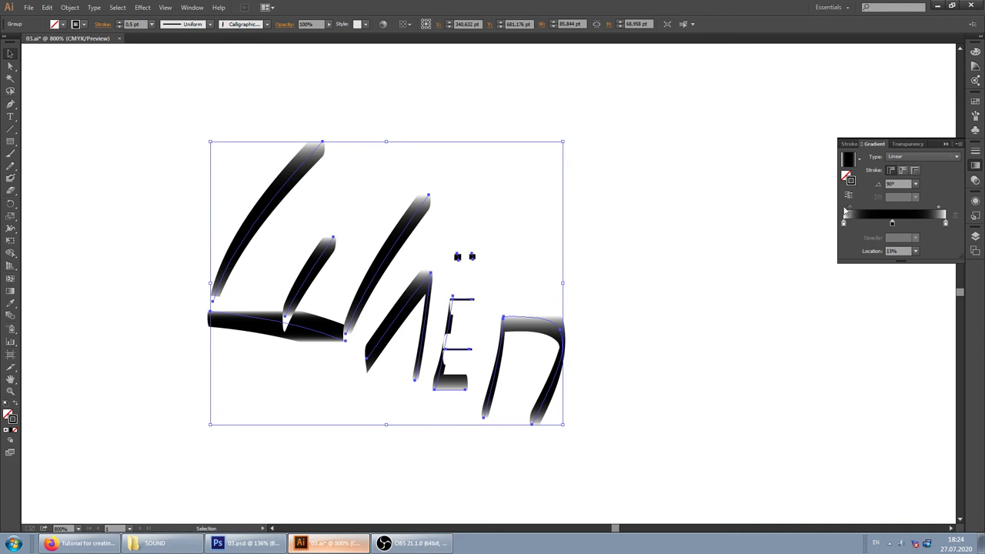
mouse_move(891, 224)
mouse_down()
mouse_move(859, 223)
mouse_move(935, 224)
mouse_up()
click(895, 224)
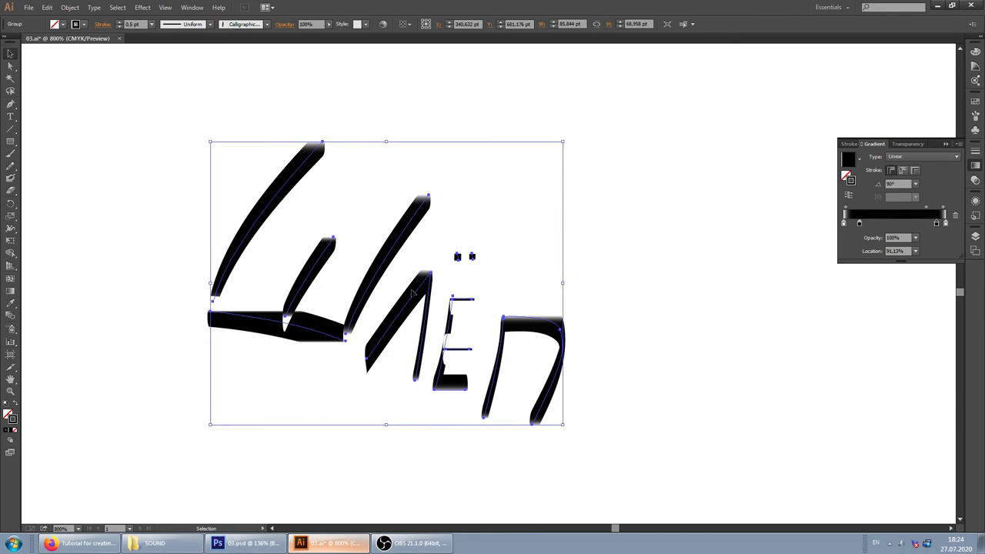
Reselect the whole lettering group and reapply the gradient to its strokes.
click(630, 241)
drag(192, 483, 611, 169)
click(846, 176)
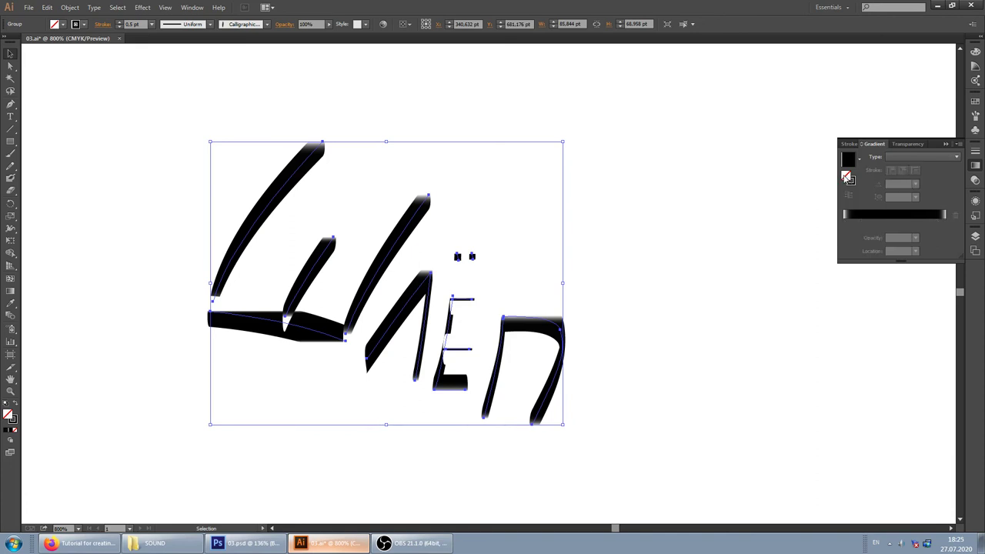
click(850, 181)
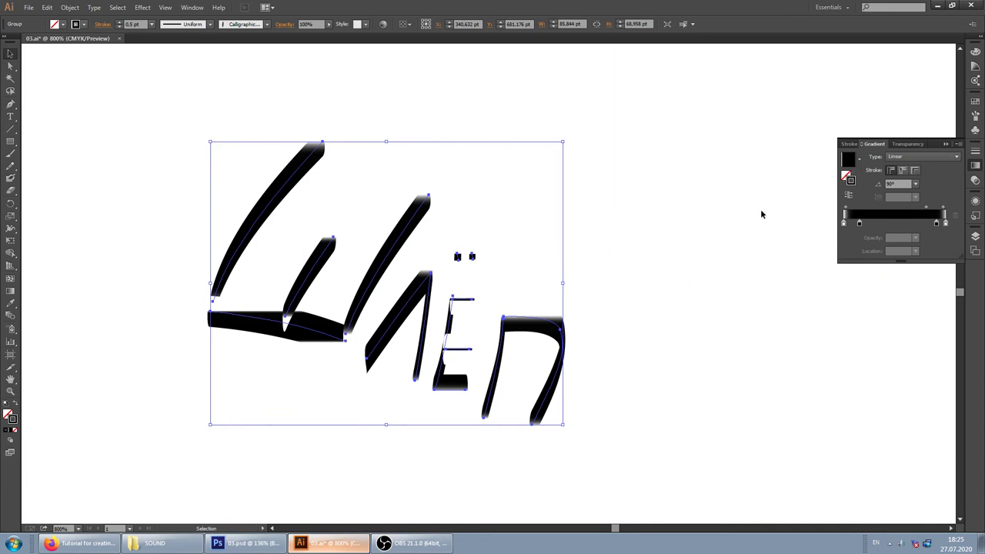
Set the letter strokes to solid black.
click(84, 24)
click(28, 43)
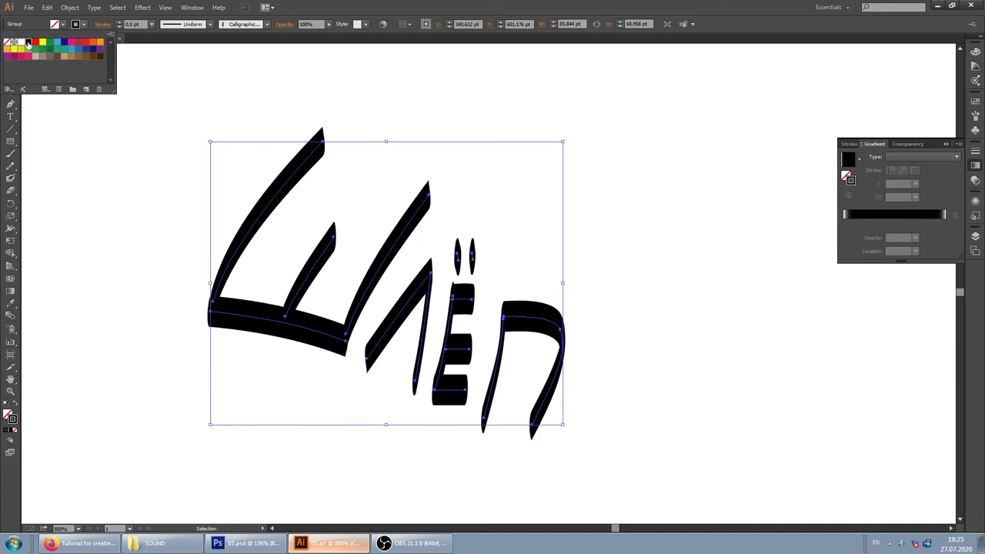
click(394, 74)
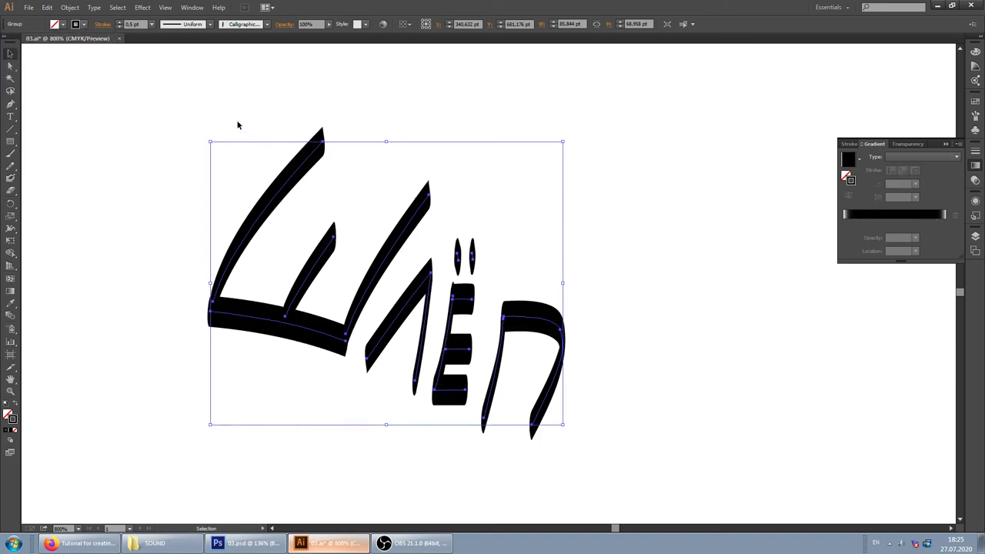
Outline the letter strokes so they become filled black shapes.
click(99, 8)
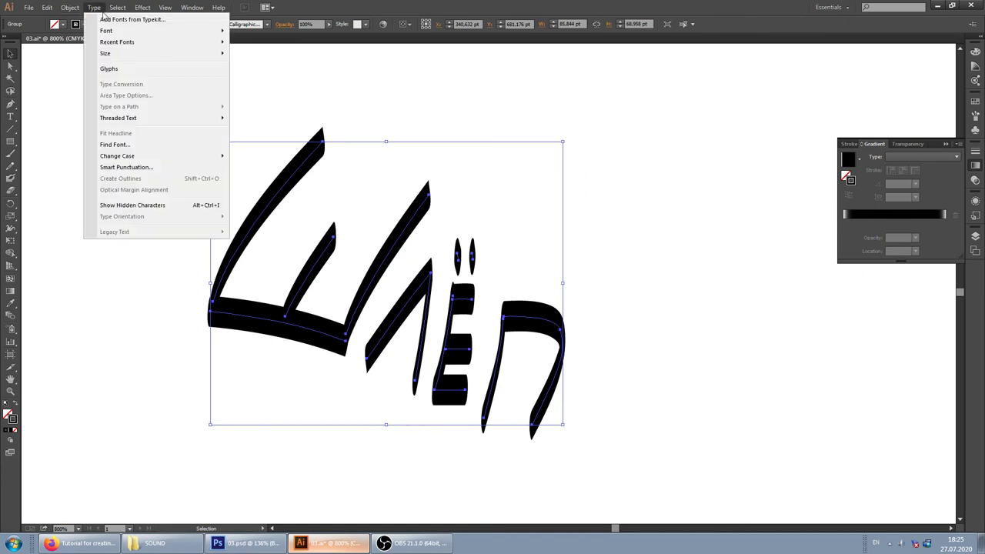
click(95, 7)
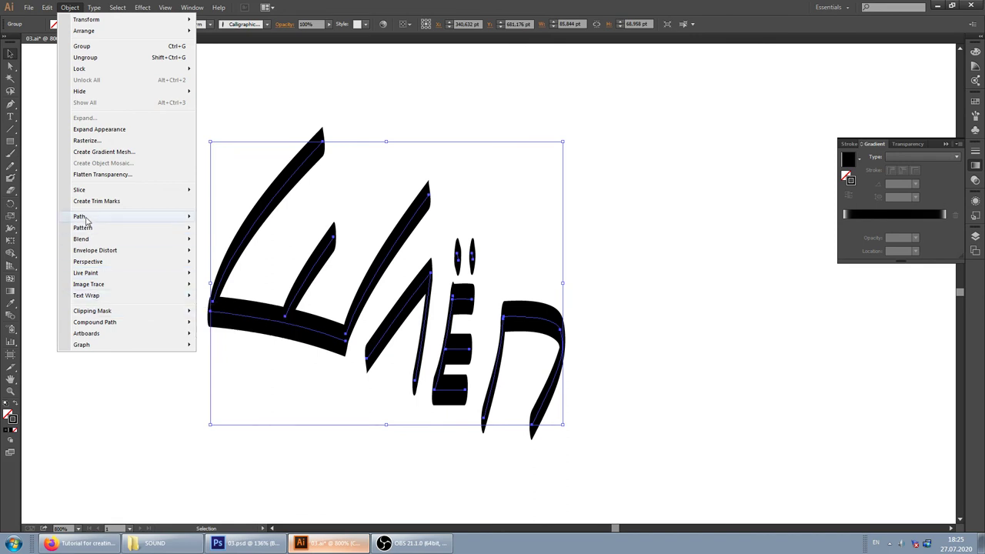
mouse_move(80, 216)
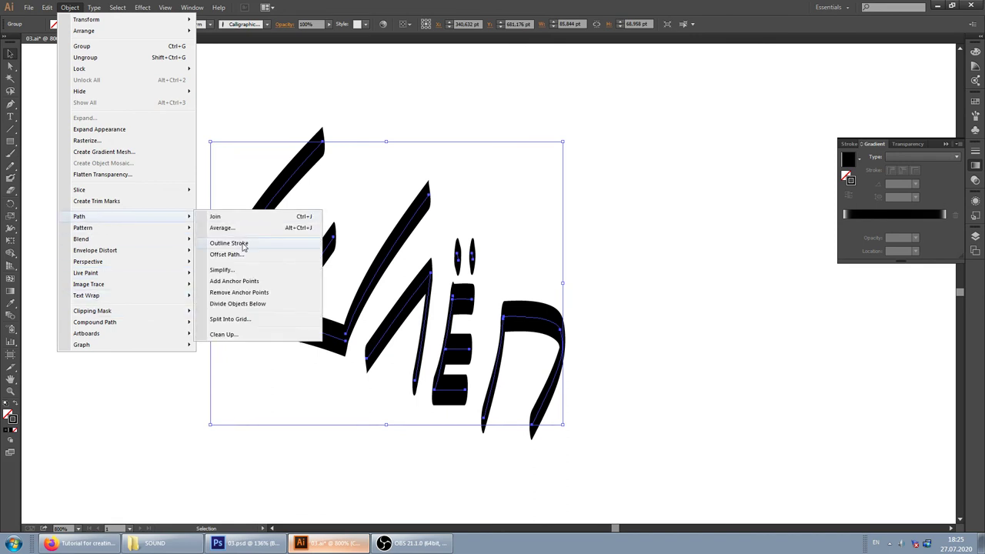
click(243, 244)
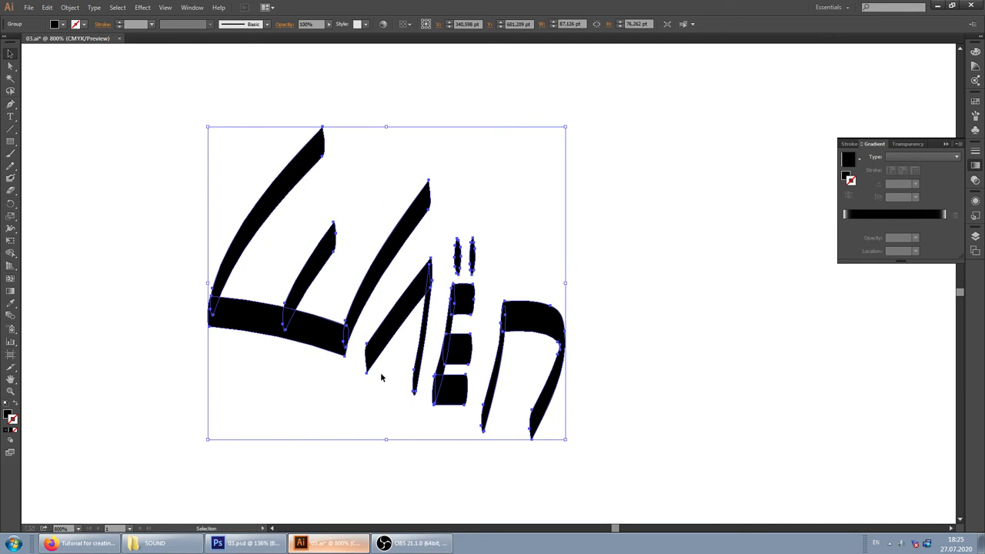
scroll(233, 303, up, 4)
Zoom in and Shape Builder-merge the Ш's left, middle, right strokes and bottom bar.
scroll(491, 236, down, 2)
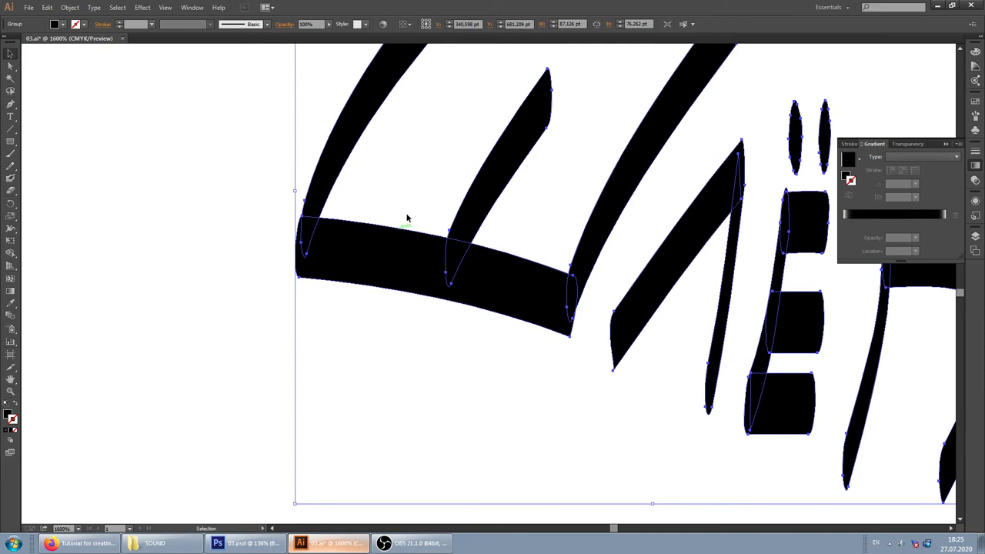
scroll(390, 167, up, 2)
scroll(323, 230, up, 2)
scroll(605, 172, right, 2)
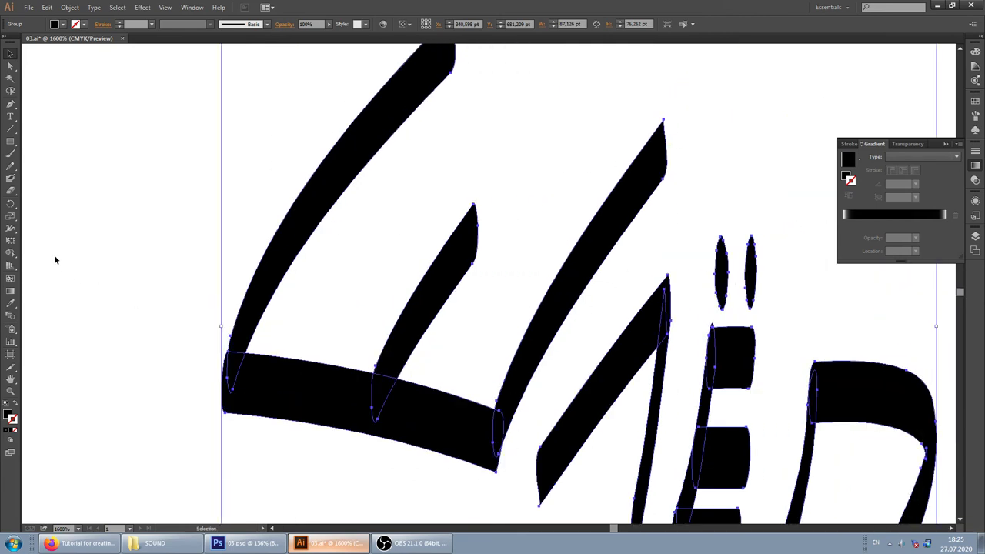
click(10, 253)
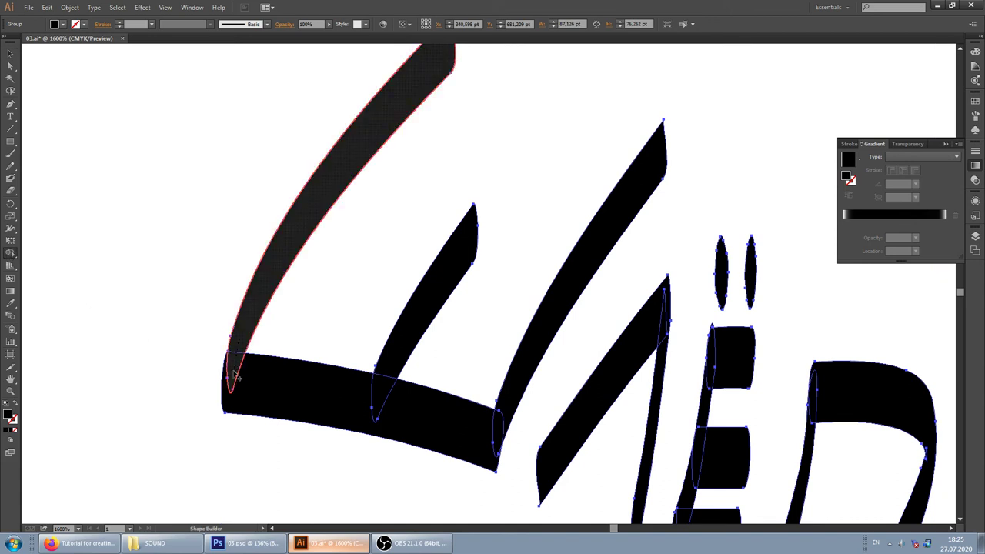
drag(235, 374, 300, 392)
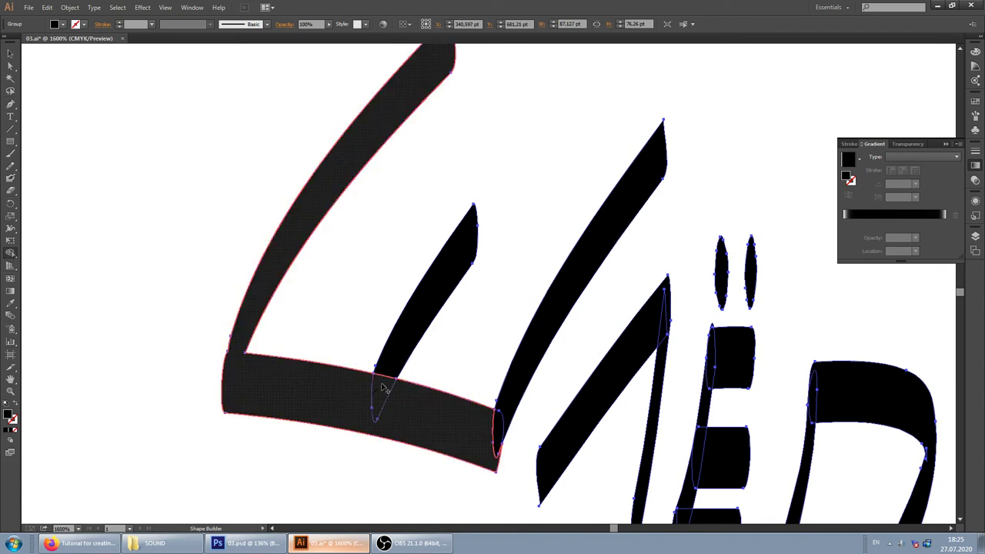
drag(377, 394, 489, 383)
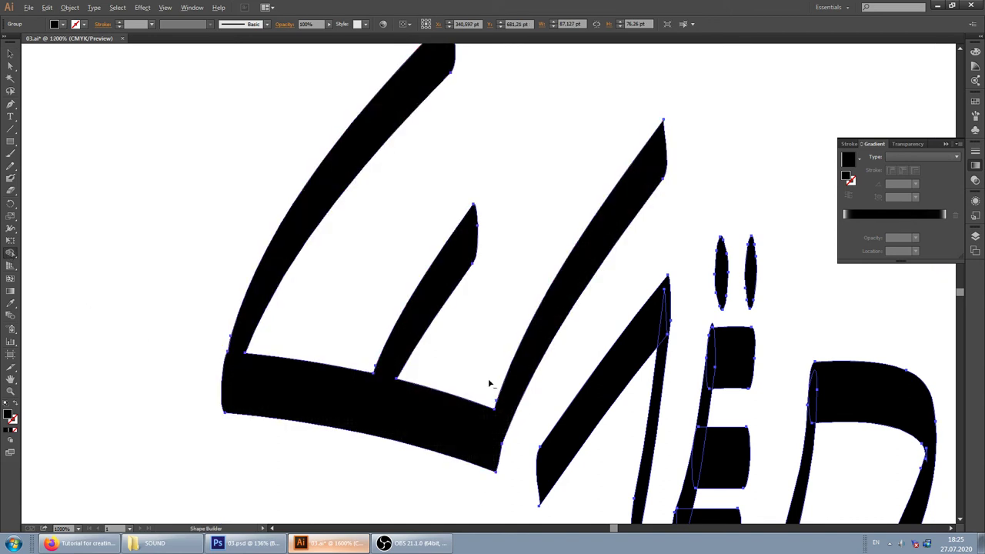
scroll(462, 331, down, 5)
scroll(533, 380, up, 5)
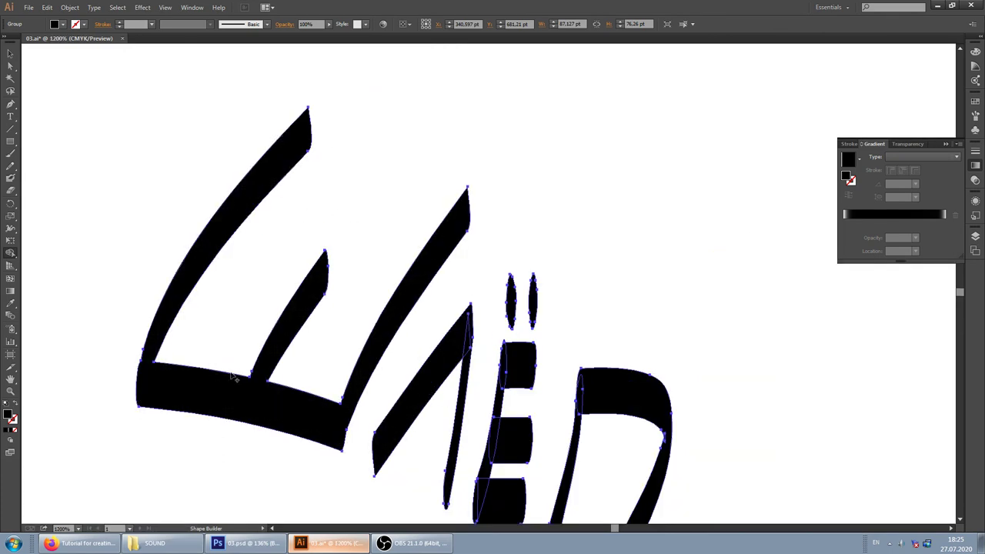
click(10, 53)
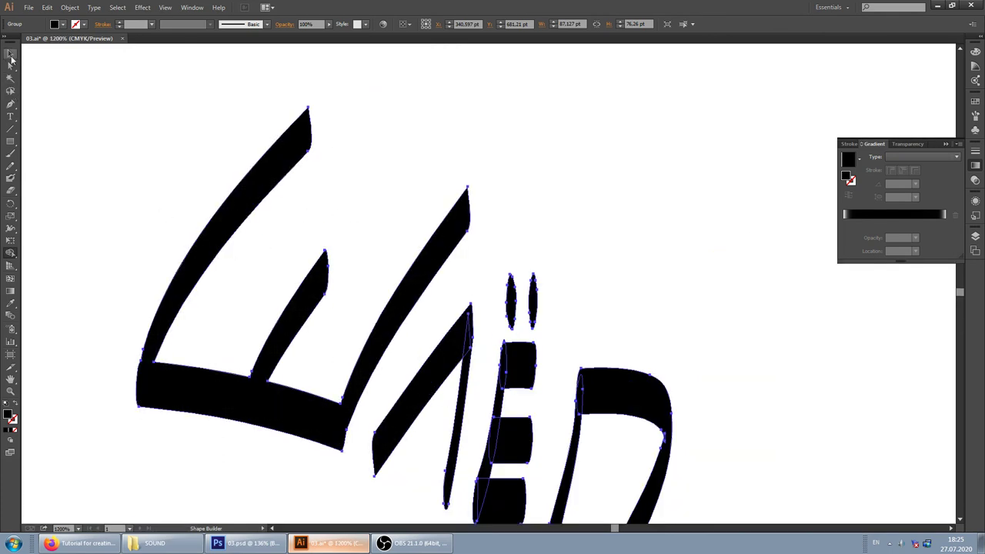
Isolate the group, select the Ш, and give it a linear black-to-white gradient fill.
double_click(250, 179)
click(255, 186)
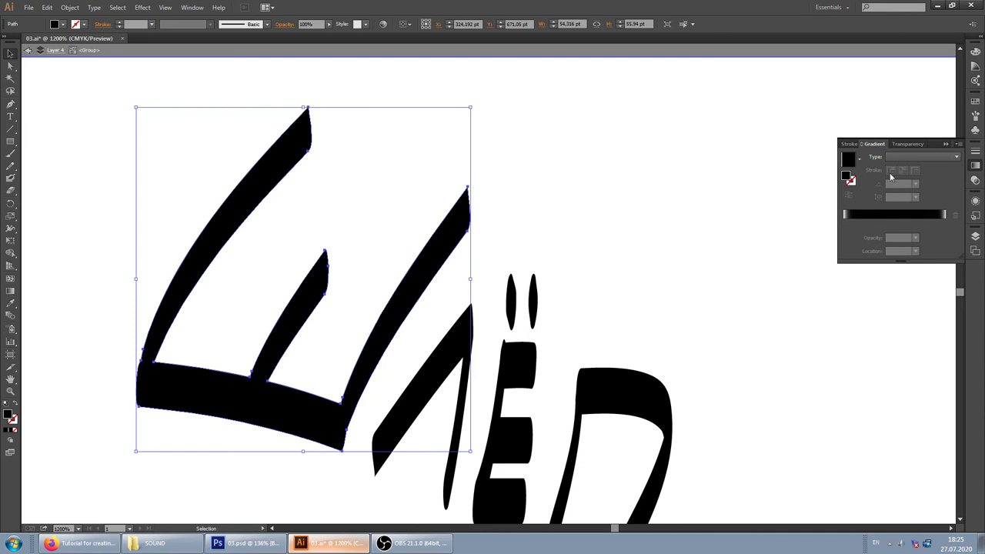
click(847, 177)
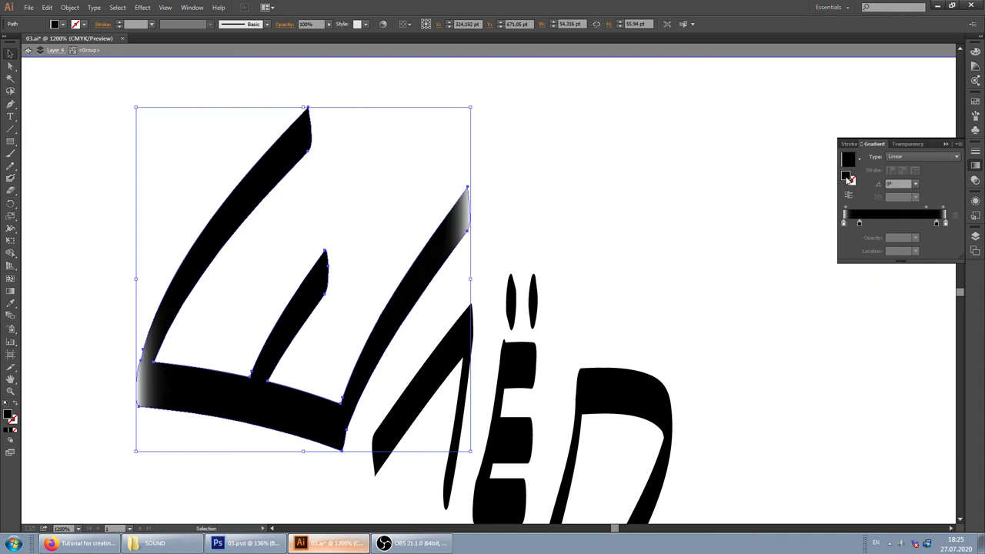
click(904, 185)
text(90)
key(Return)
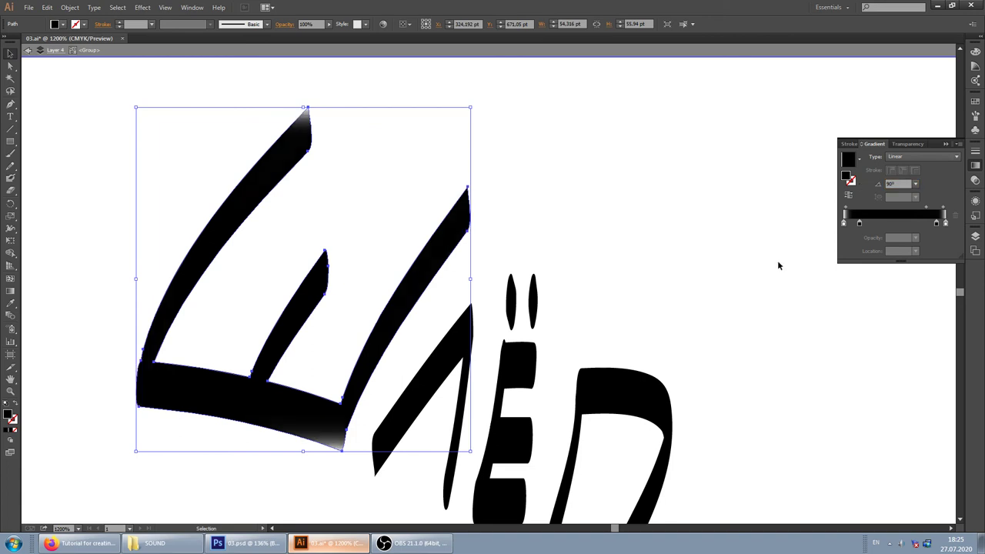
Set the Ш gradient angle to 120° with the white stop near 90%.
click(901, 185)
click(914, 185)
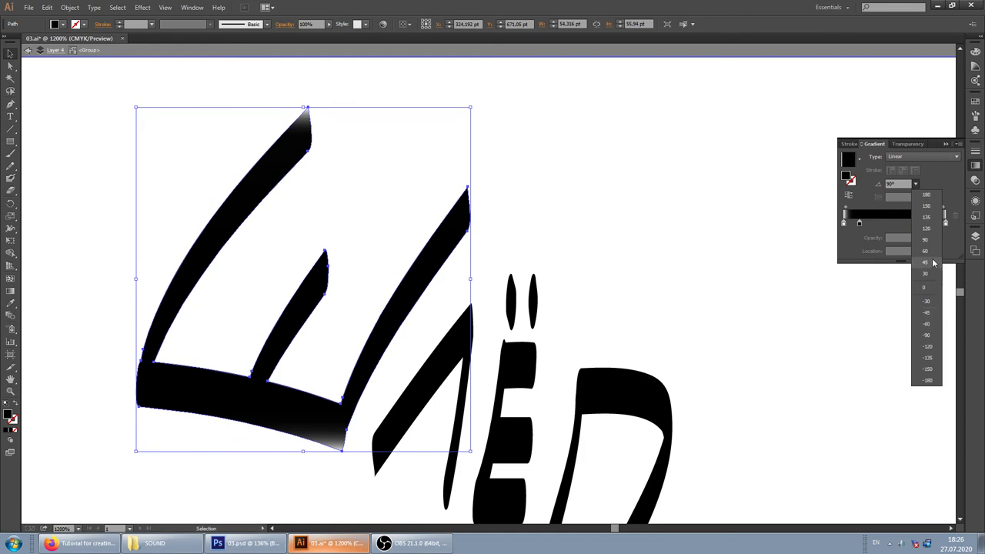
click(928, 230)
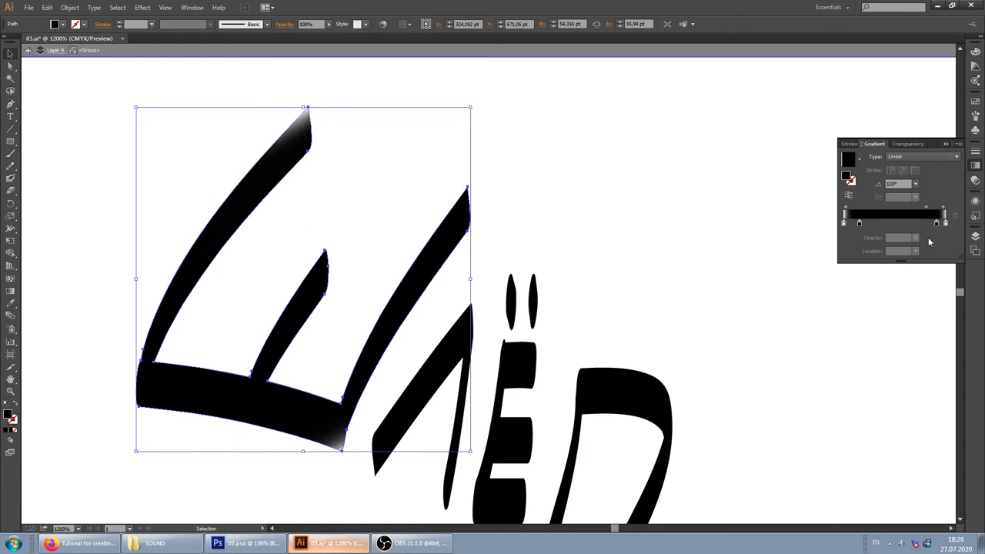
drag(936, 223, 908, 223)
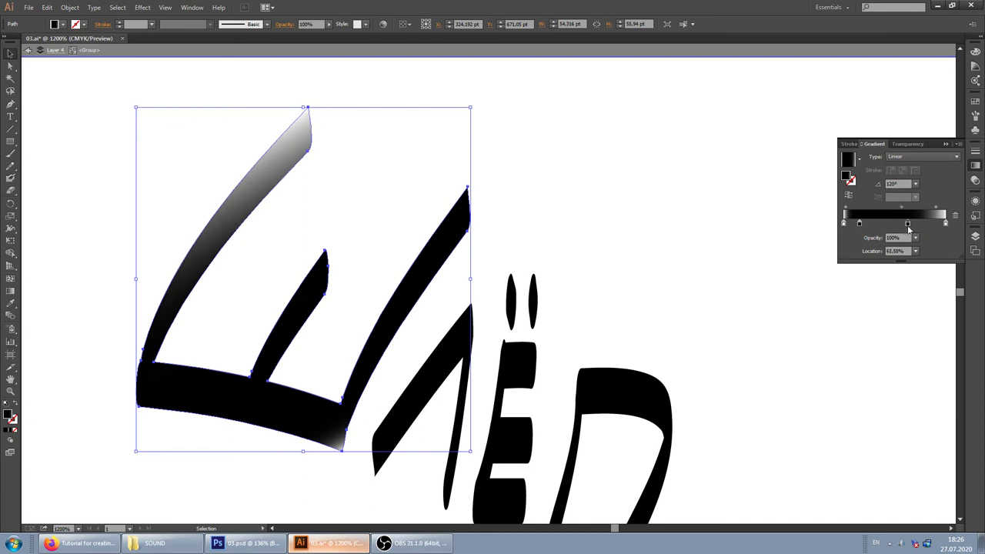
drag(908, 223, 935, 224)
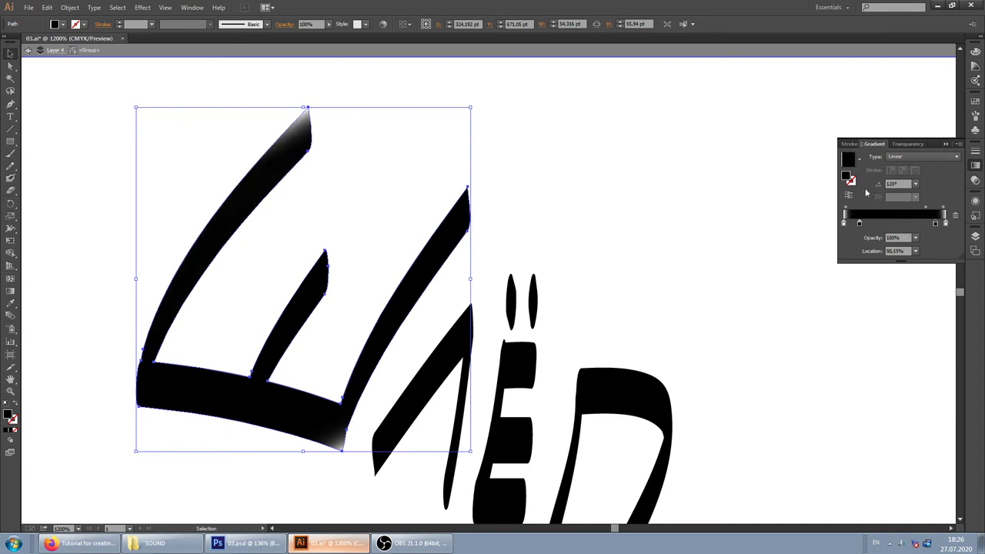
click(605, 224)
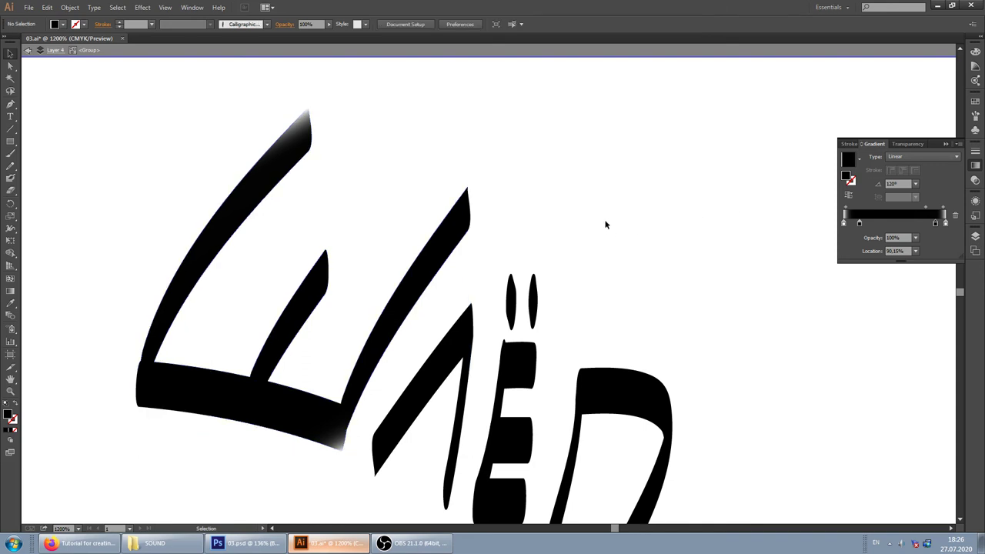
scroll(536, 209, down, 2)
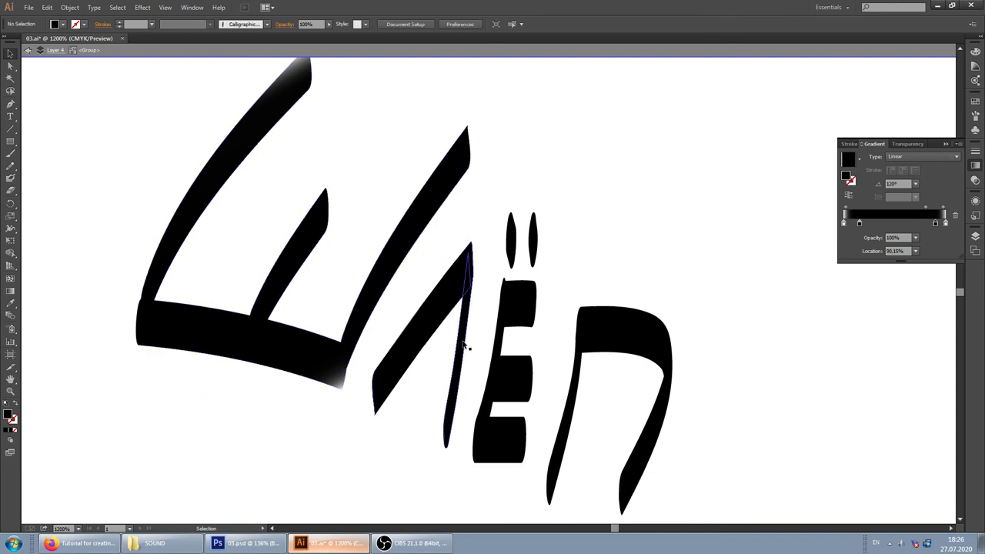
click(262, 543)
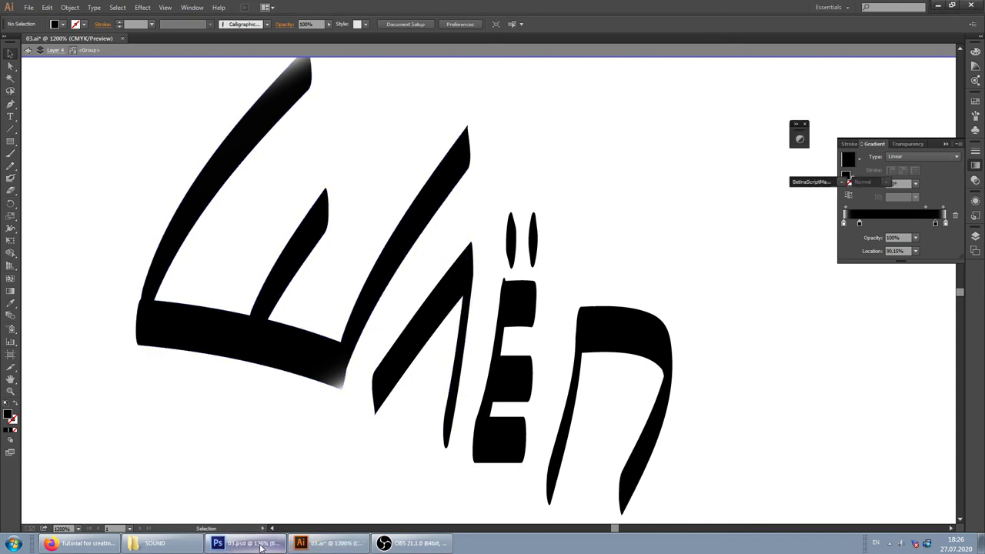
click(327, 543)
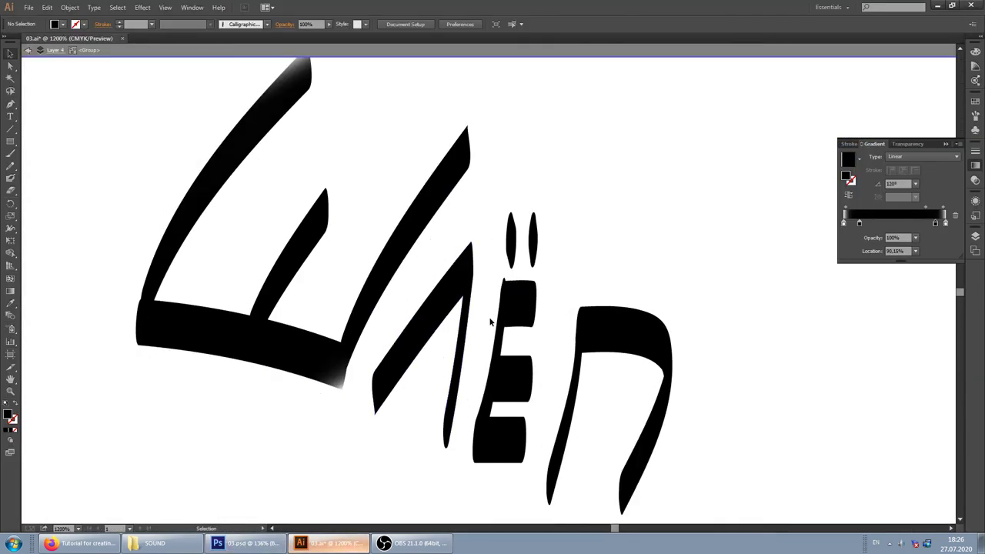
click(460, 270)
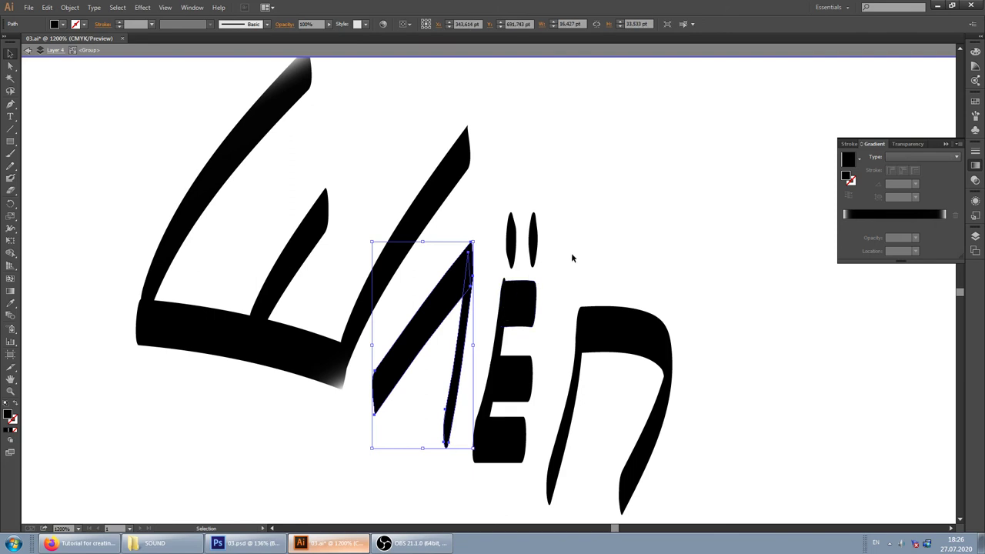
key(ctrl+a)
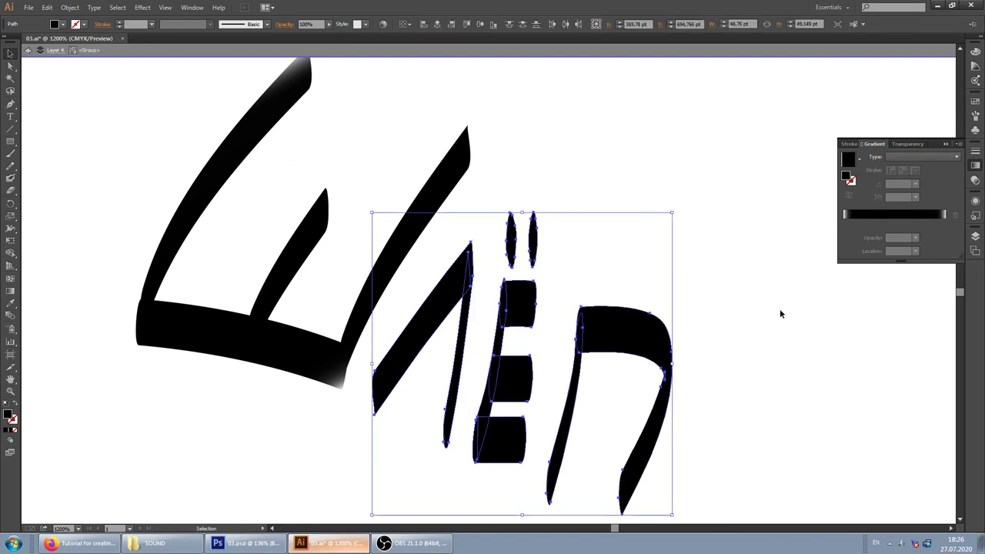
click(754, 314)
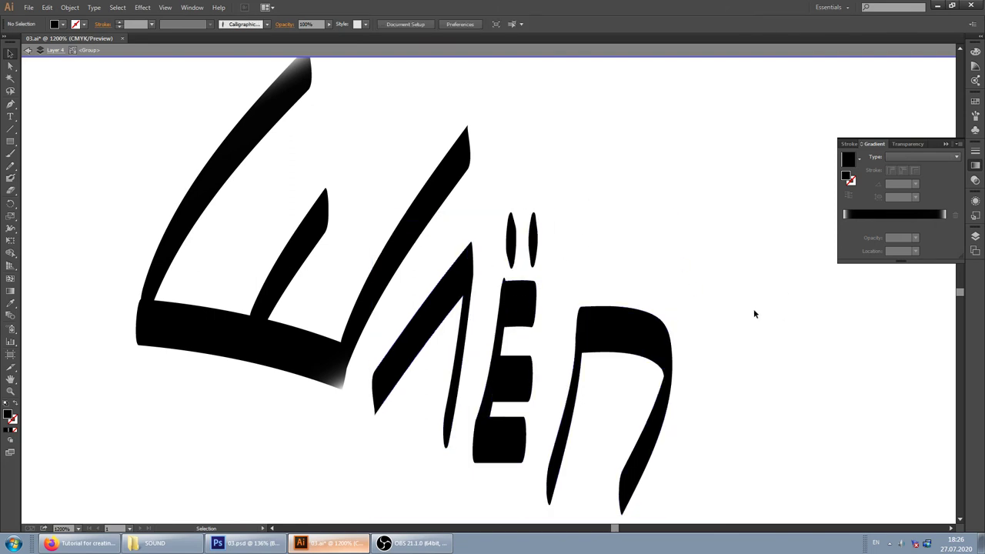
click(302, 545)
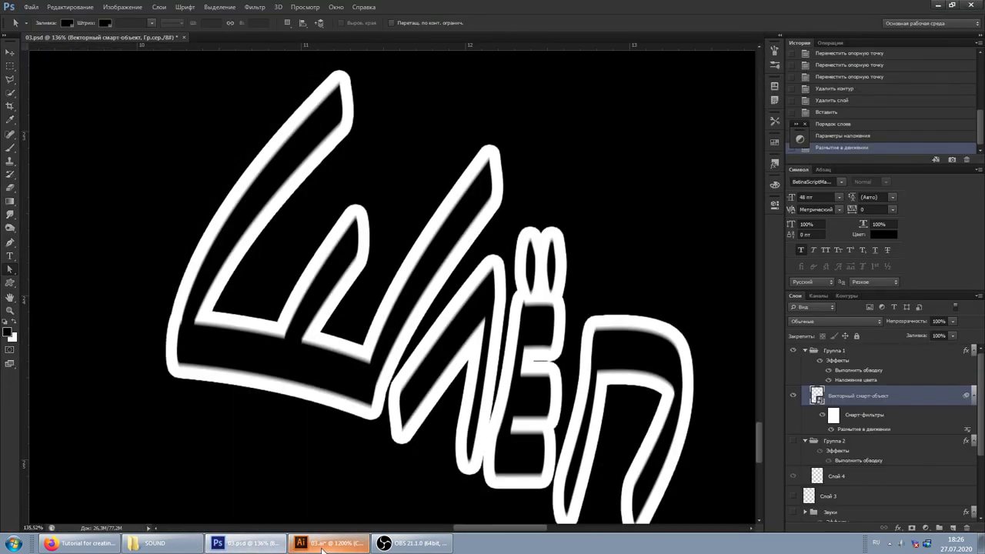
Bring Photoshop's outlined Шлёп to the front, then bring up the OBS recorder.
click(321, 545)
click(410, 543)
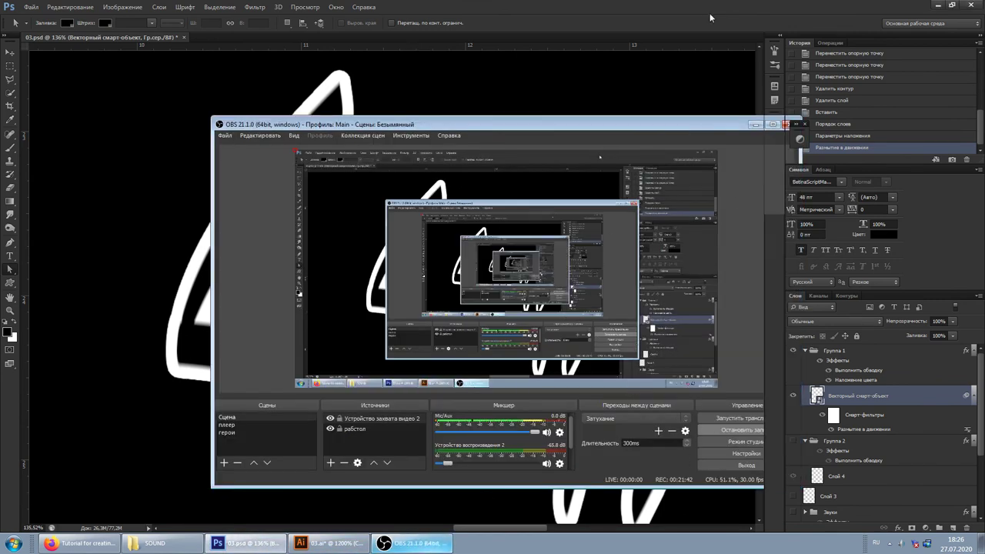
click(756, 124)
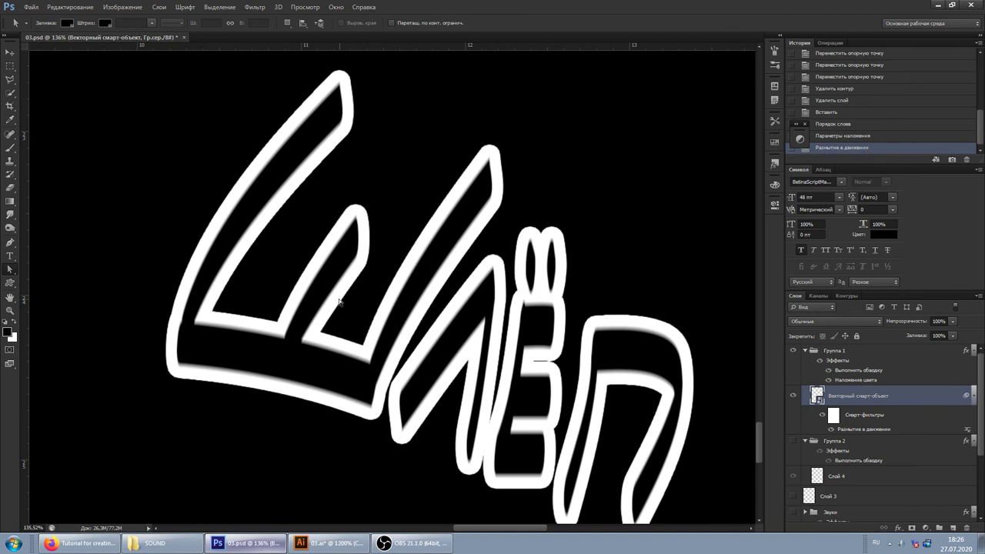
click(394, 543)
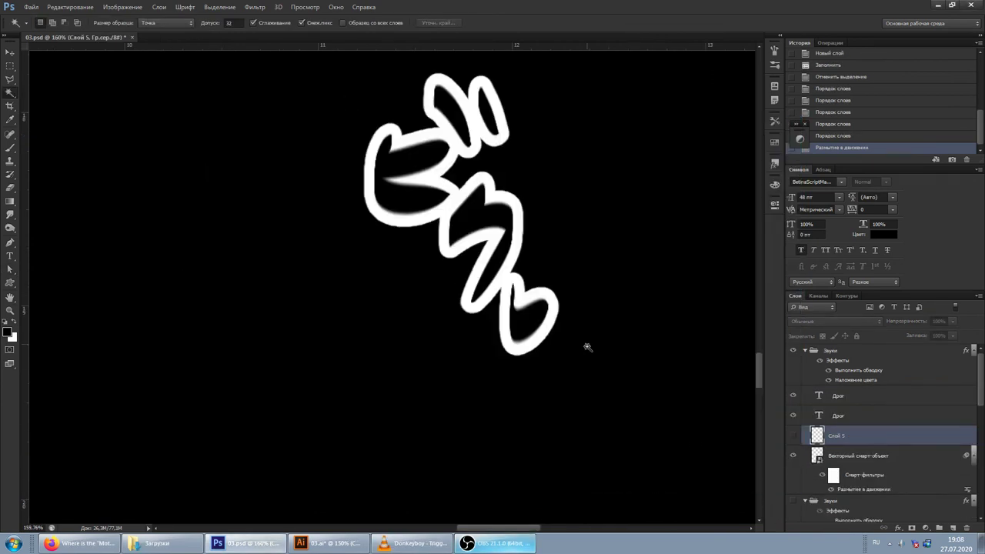
Make the Звуки group visible in the Layers panel.
click(843, 354)
click(793, 351)
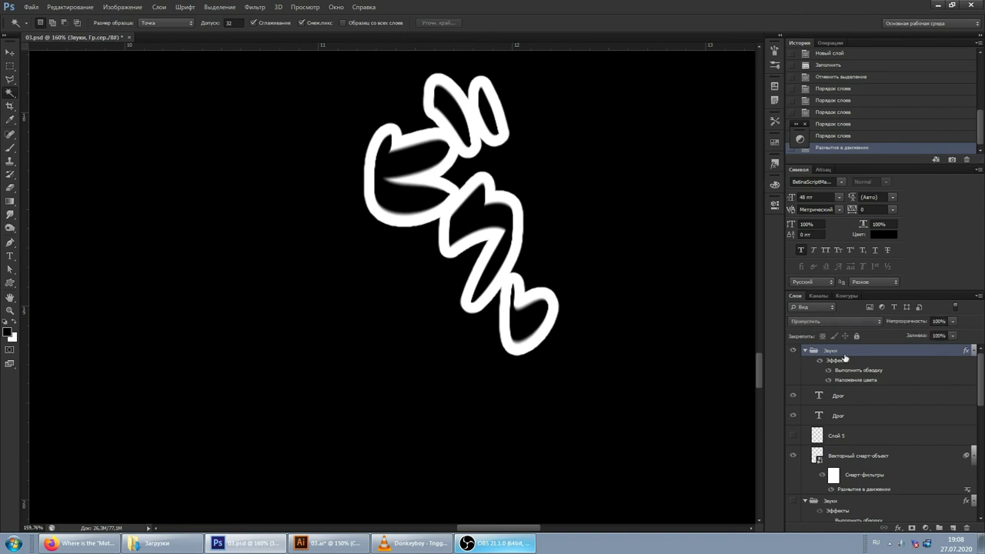
click(857, 456)
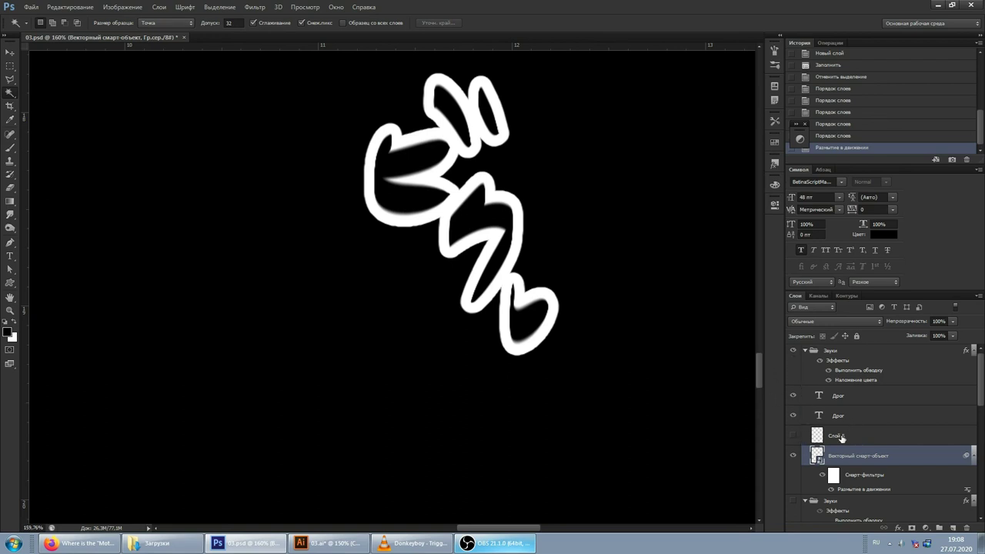
click(837, 352)
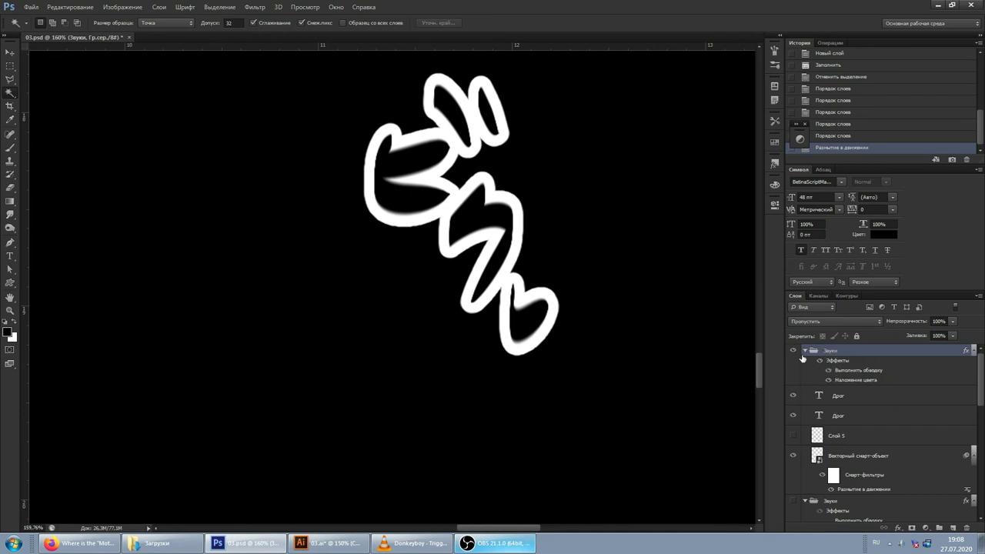
Toggle Слой 5 on and off to compare the lower loop, leaving it visible.
click(793, 436)
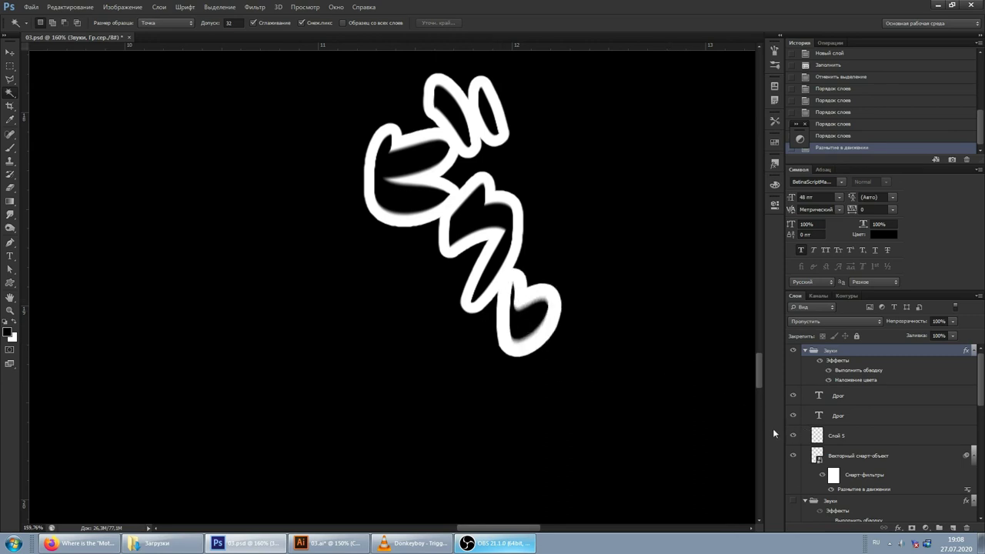
click(792, 435)
click(792, 436)
click(792, 435)
click(793, 436)
Reselect the Звуки group and open its Layer Style settings.
click(845, 395)
click(850, 416)
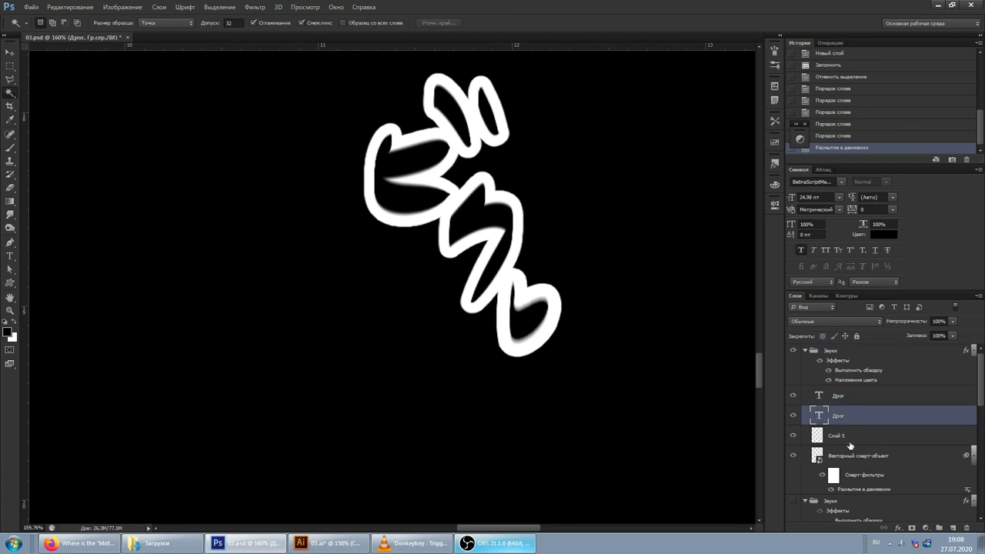
click(849, 455)
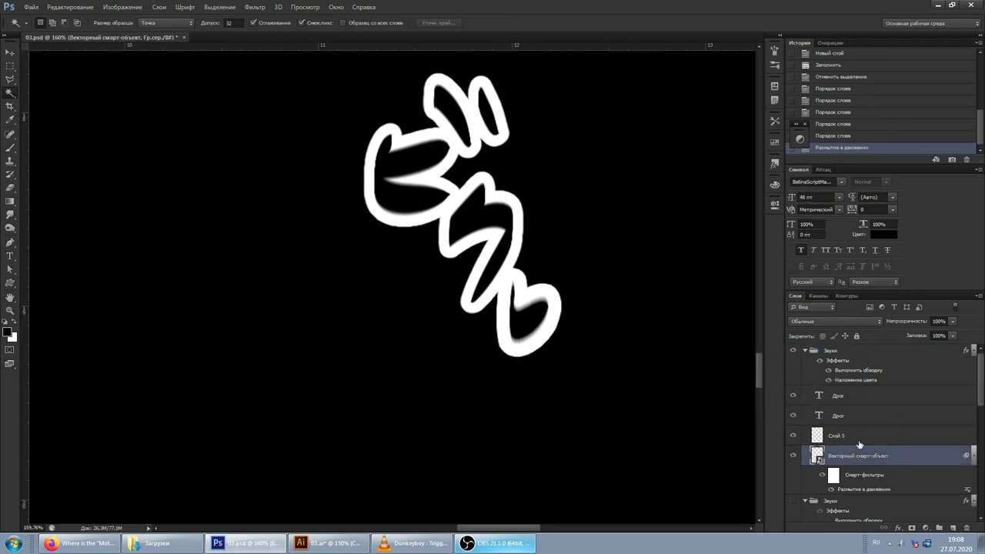
click(851, 354)
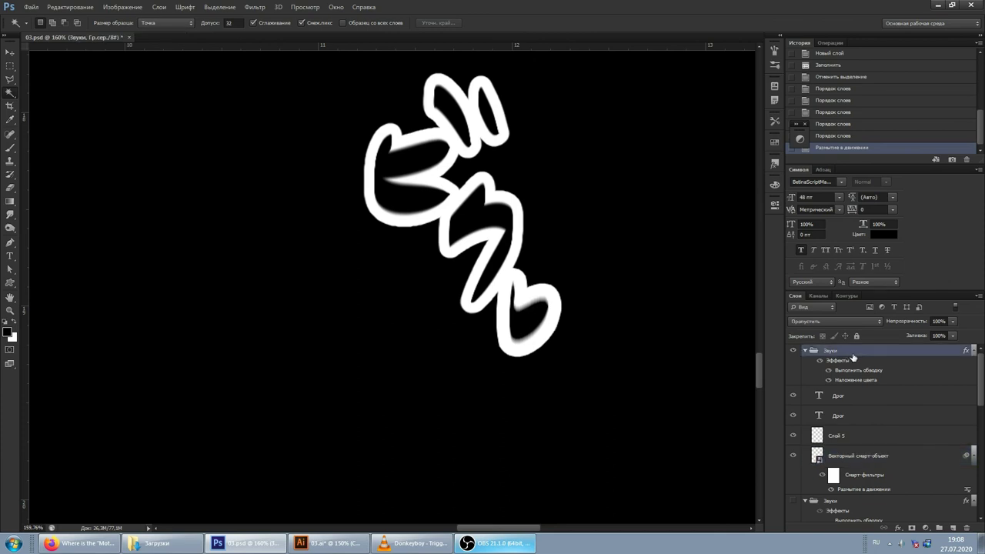
double_click(852, 356)
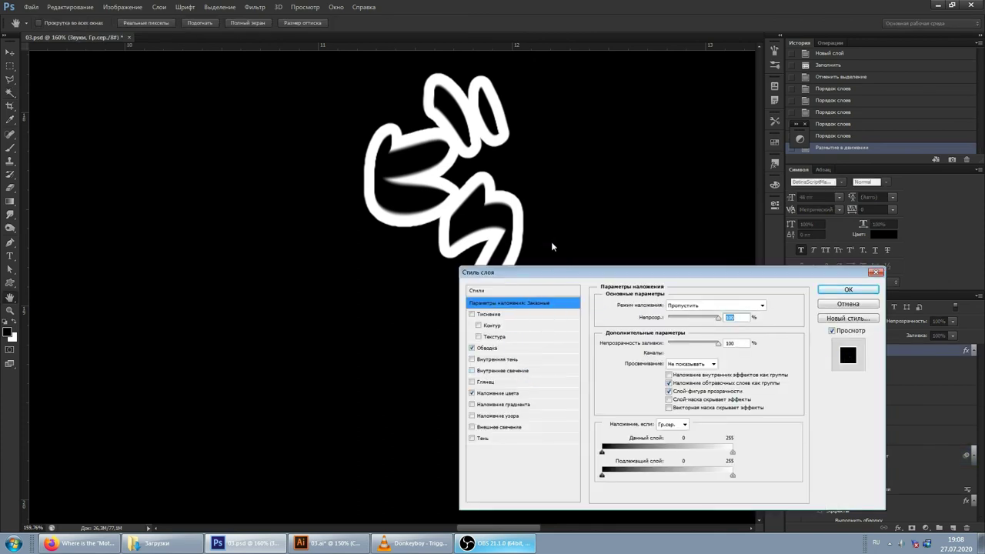
Lower the Звуки group's stroke size from 16 px by one pixel and compare with Слой 5.
click(499, 348)
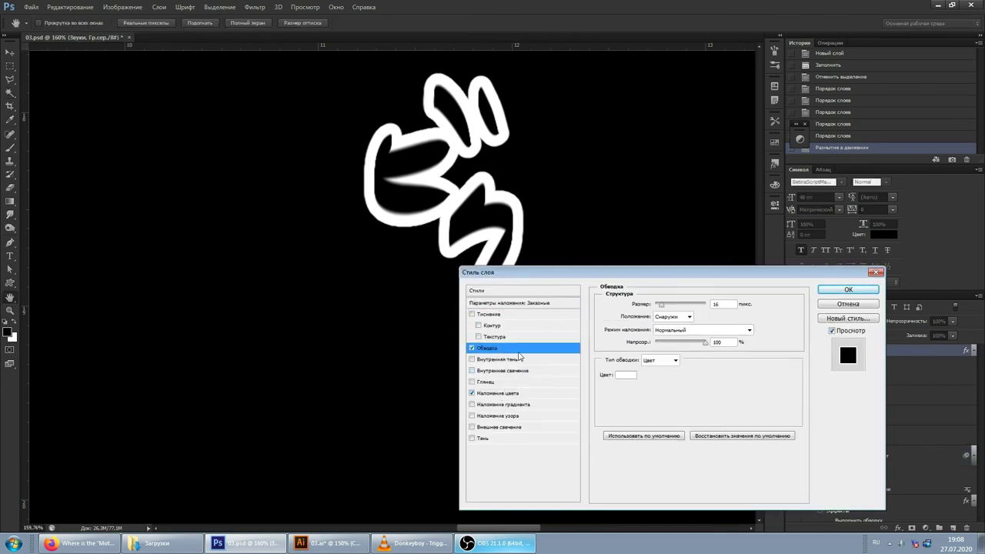
drag(700, 345, 634, 397)
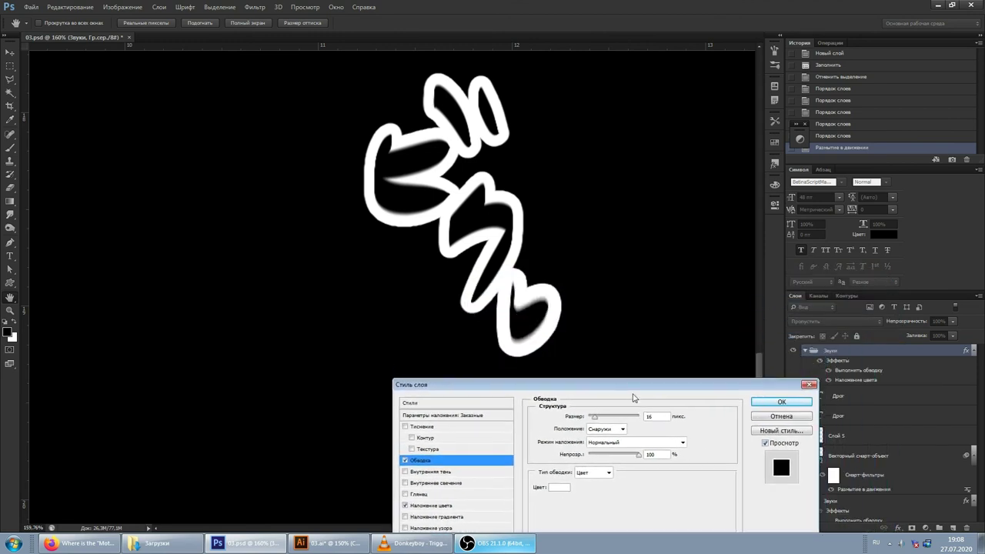
double_click(660, 415)
key(Down)
click(778, 403)
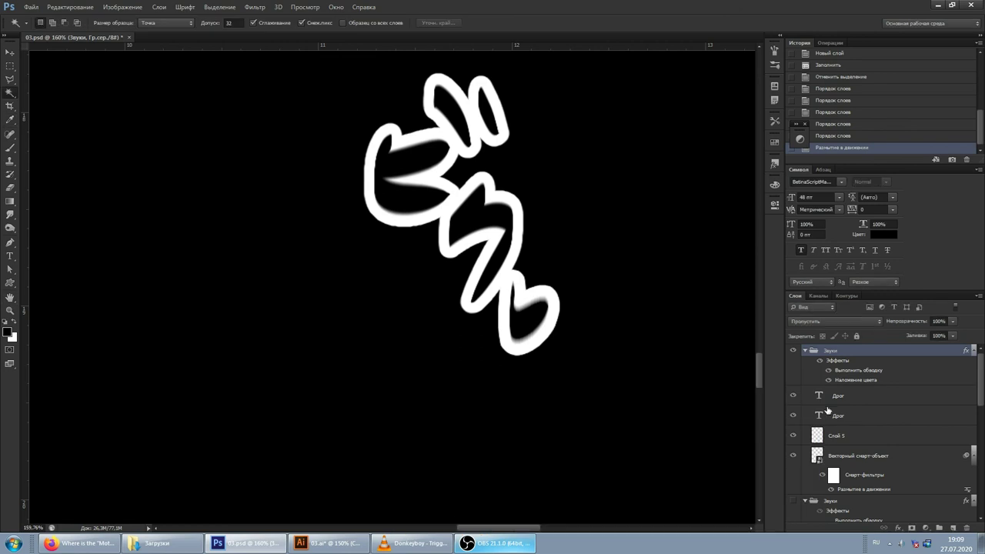
click(795, 437)
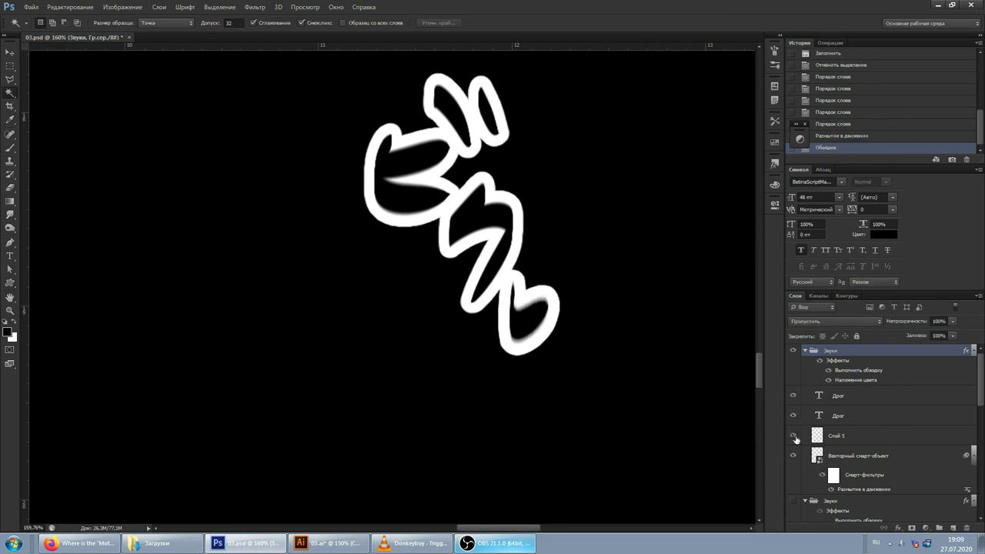
click(795, 436)
Reopen the Звуки stroke settings, set the size to 14 px, and check against Слой 5.
double_click(877, 356)
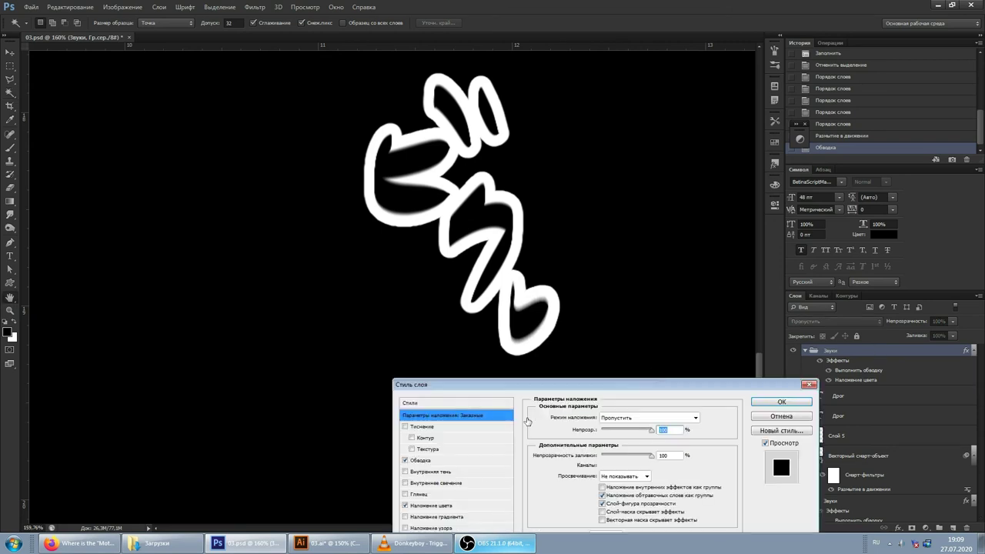
click(444, 461)
double_click(660, 416)
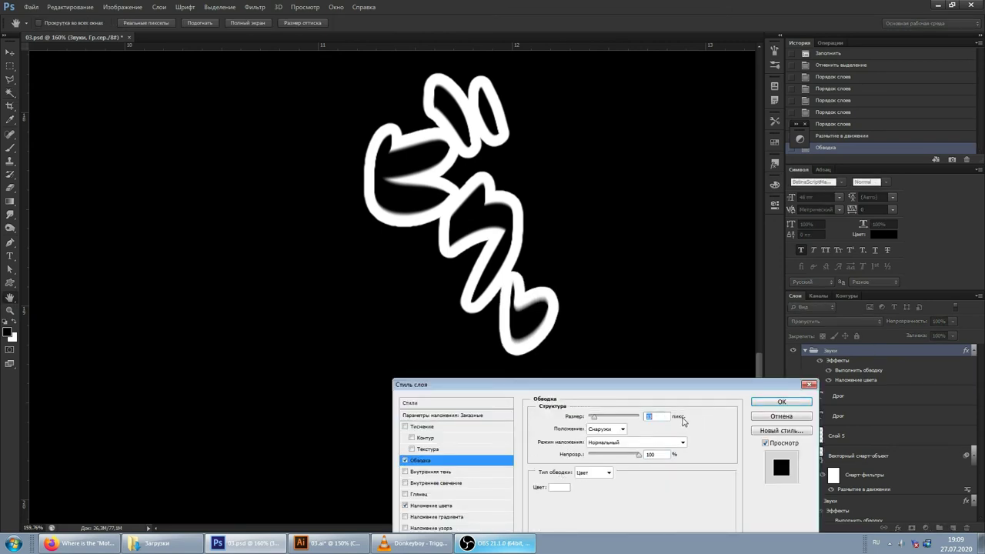
click(781, 401)
click(792, 435)
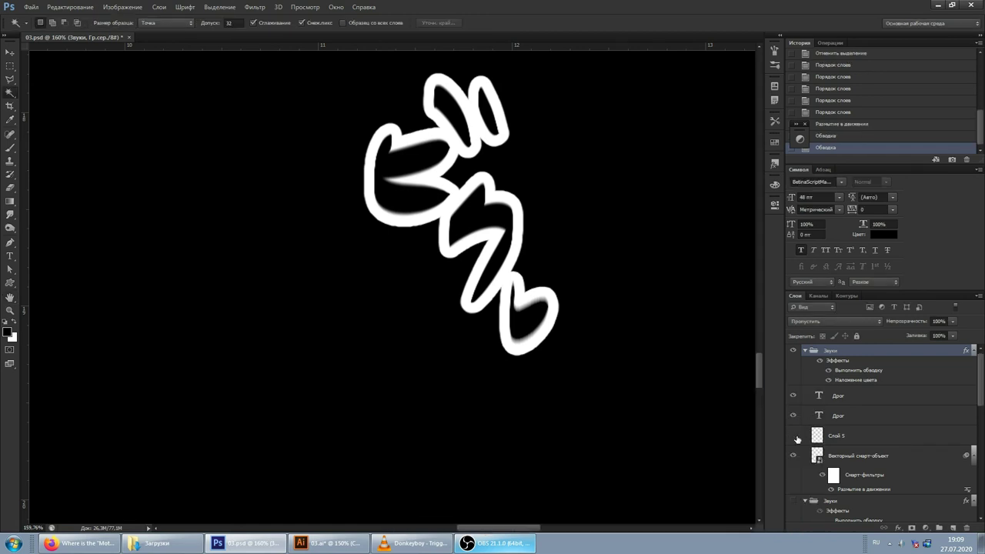
Toggle Слой 5 off and on, select the second Дрог layer, and bring up OBS.
click(793, 436)
click(793, 436)
click(843, 414)
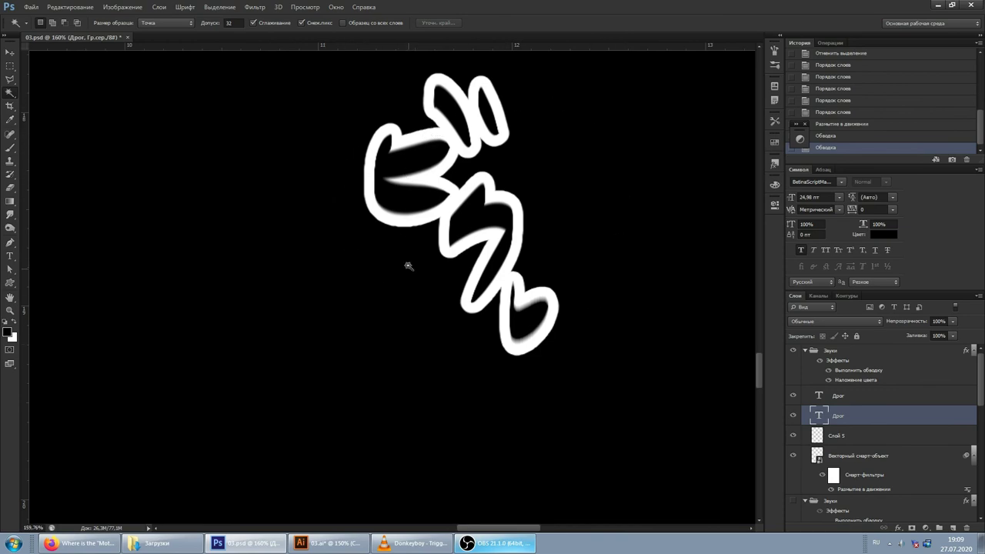
click(483, 544)
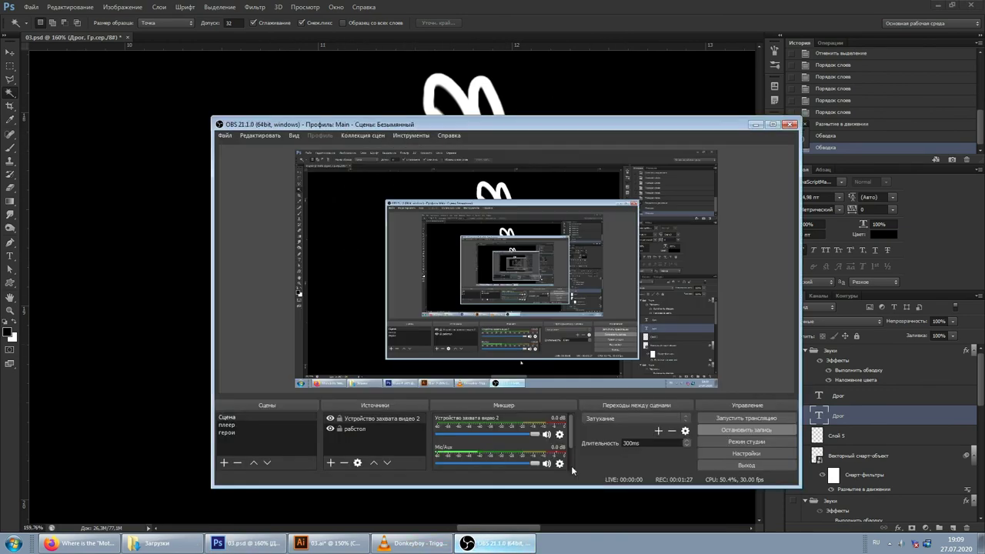